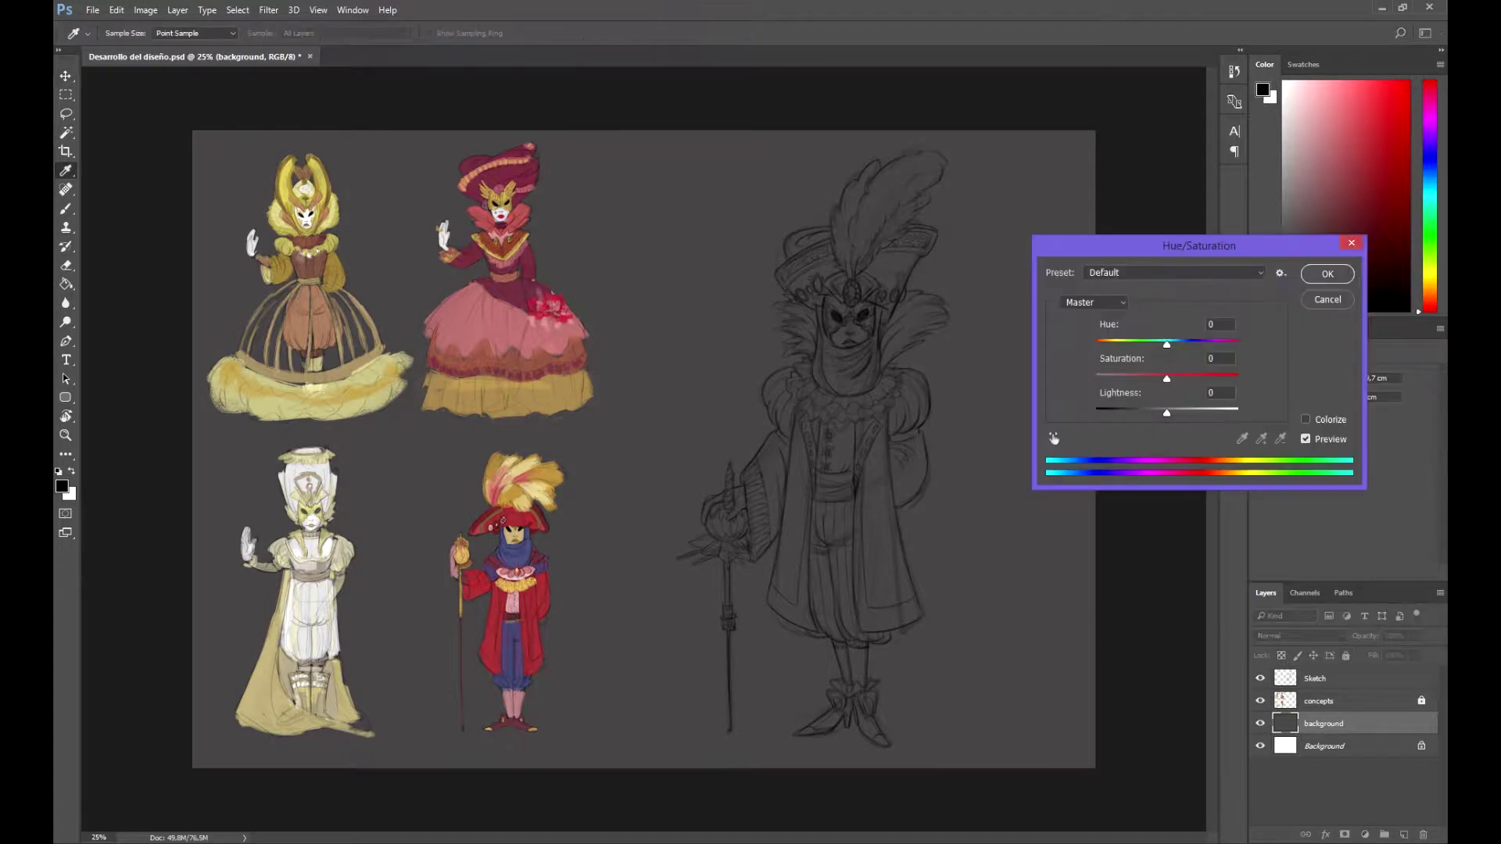
- Lighten the background layer with Hue/Saturation and add a new paint layer between the Sketch and concepts layers
{"action": "key", "text": "Return"}
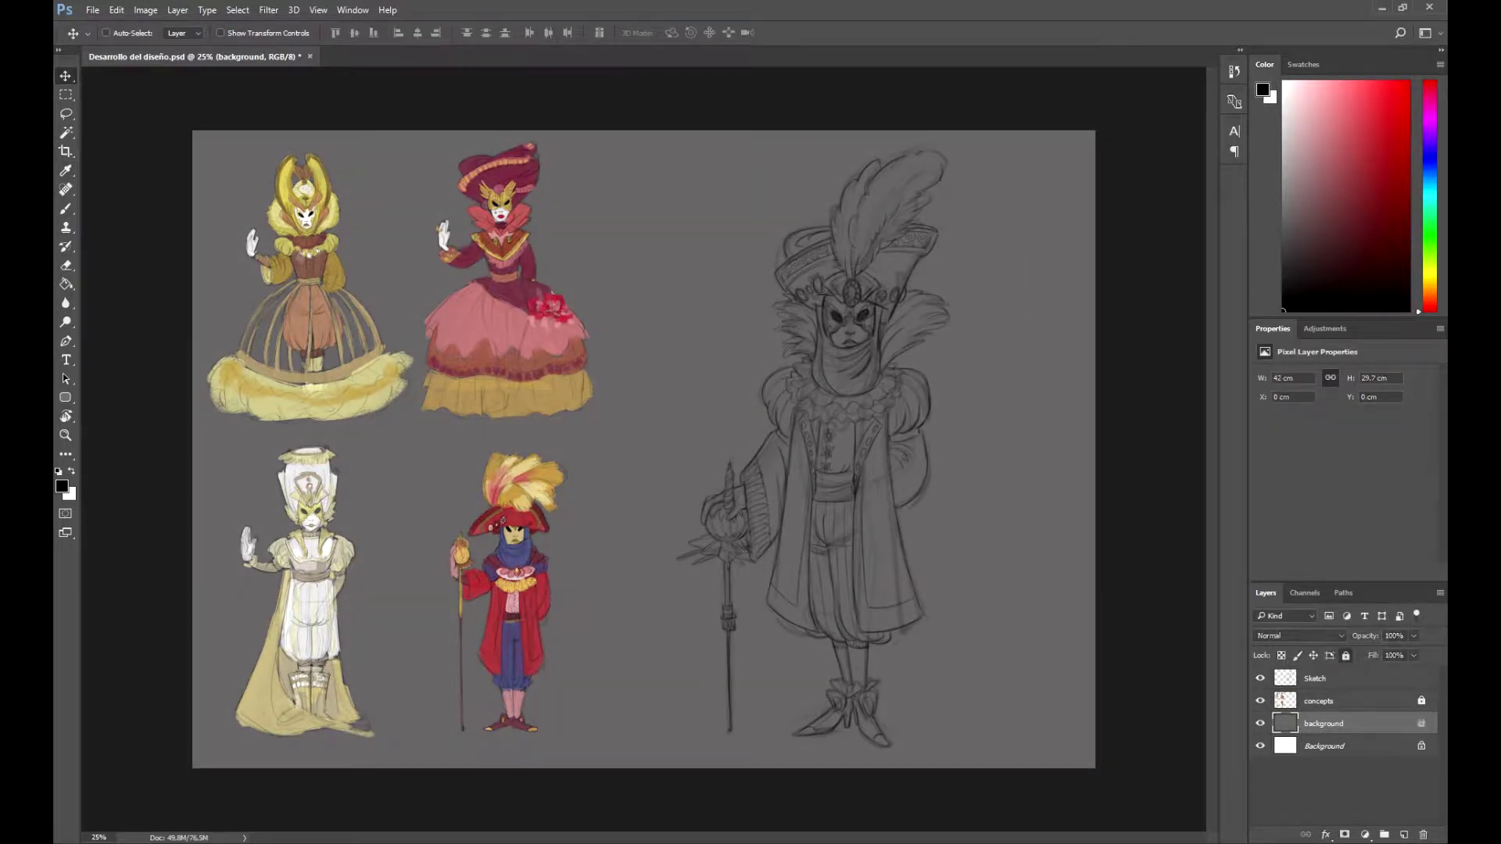
{"action": "key", "text": "ctrl+shift+alt+n"}
{"action": "key", "text": "b"}
{"action": "key", "text": "bracketright"}
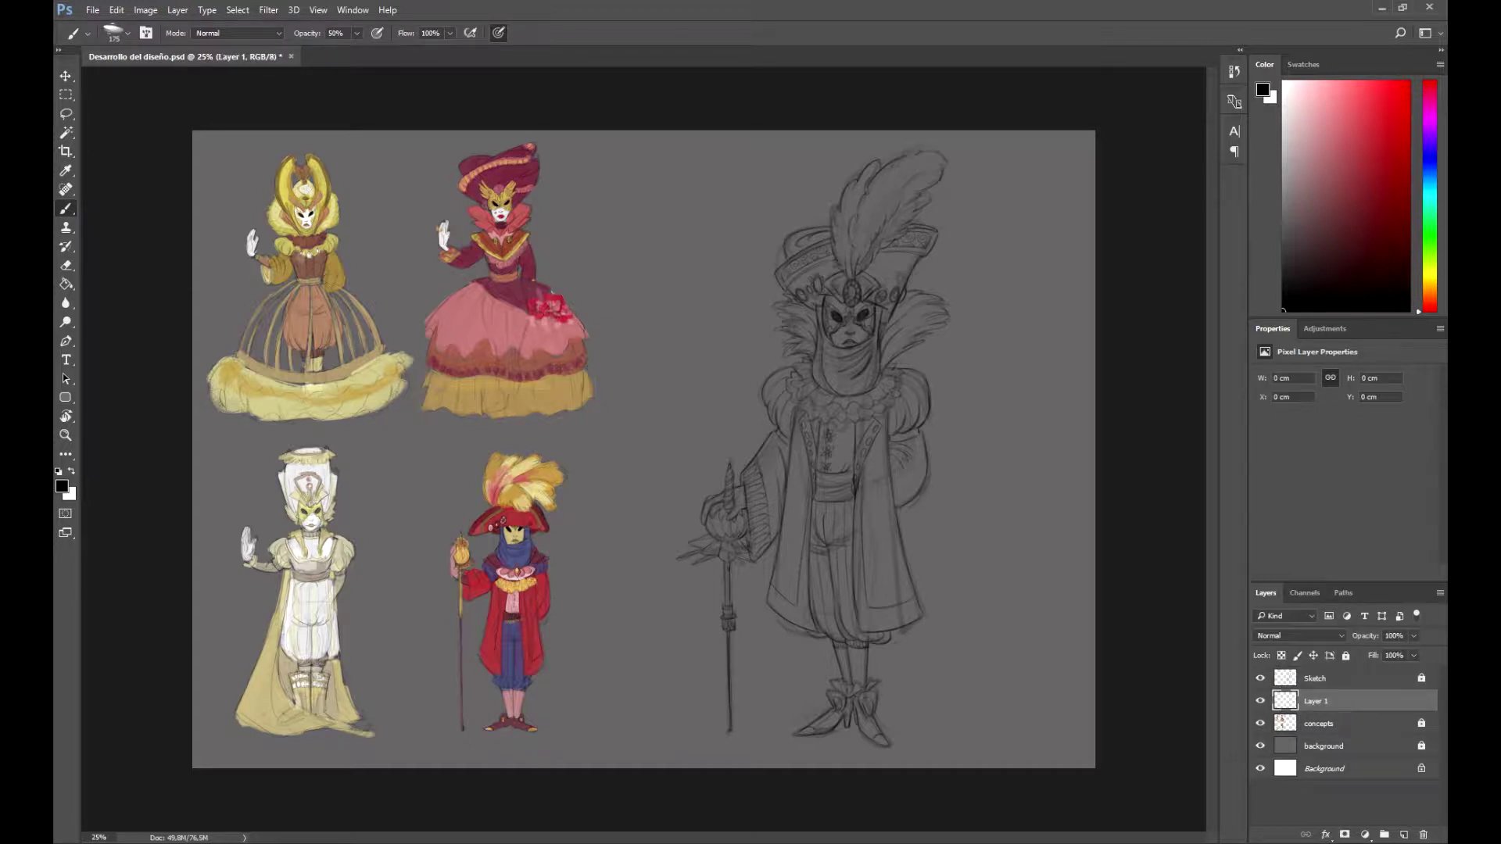
- Choose a pale beige (#d1c7ac) and block in the centre of the large sketched figure from feather to coat
{"action": "left_click", "coordinate": [62, 486]}
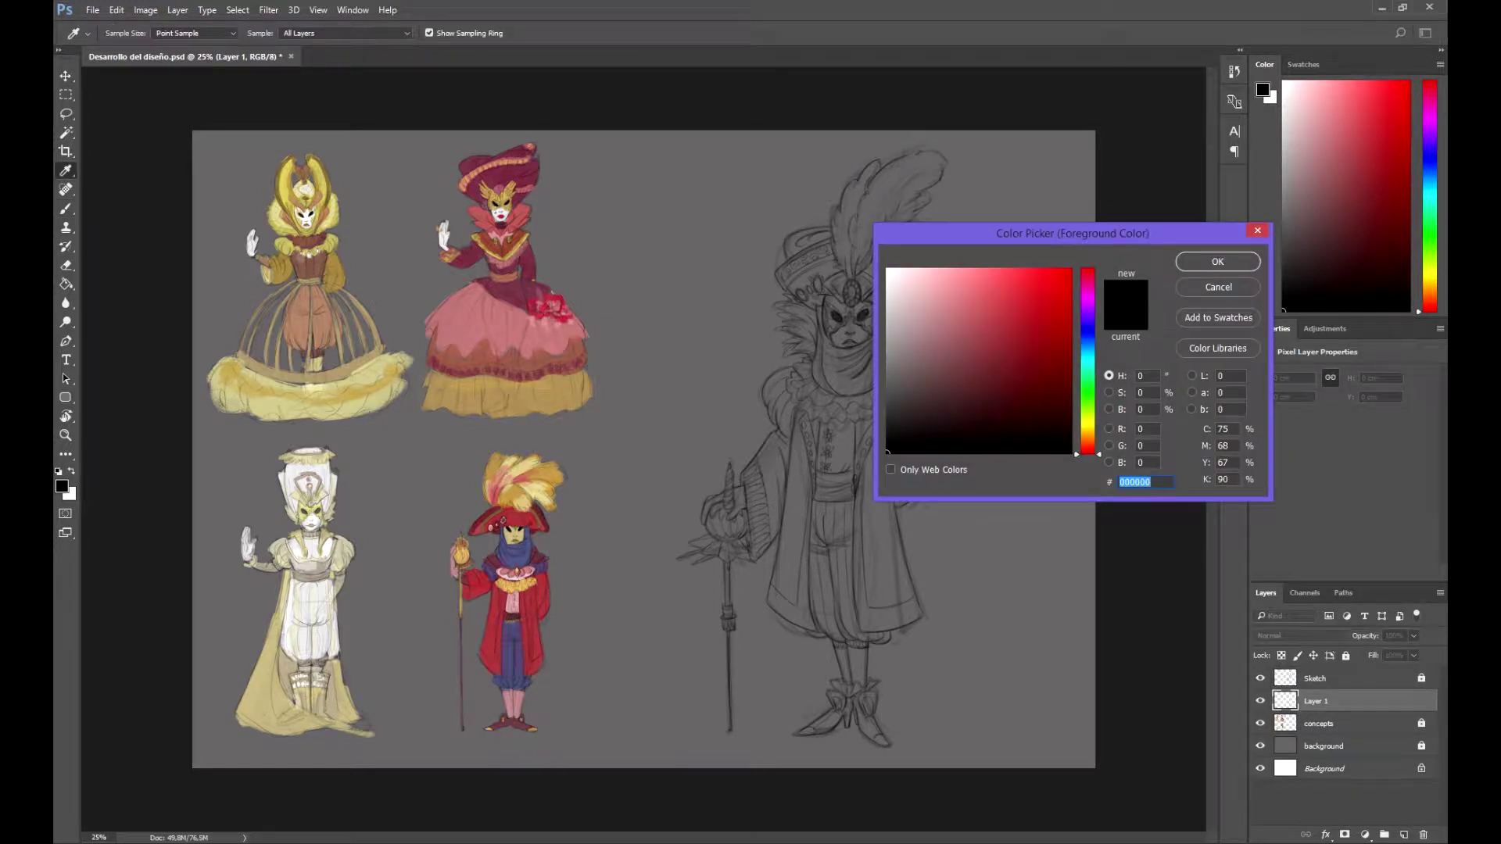
{"action": "left_click", "coordinate": [1087, 422]}
{"action": "left_click", "coordinate": [911, 301]}
{"action": "key", "text": "Return"}
{"action": "mouse_move", "coordinate": [848, 282]}
{"action": "left_mouse_down"}
{"action": "mouse_move", "coordinate": [840, 453]}
{"action": "mouse_move", "coordinate": [856, 246]}
{"action": "mouse_move", "coordinate": [841, 551]}
{"action": "mouse_move", "coordinate": [856, 376]}
{"action": "mouse_move", "coordinate": [798, 602]}
{"action": "mouse_move", "coordinate": [821, 258]}
{"action": "mouse_move", "coordinate": [892, 375]}
{"action": "left_mouse_up"}
- Set the brush opacity to 80% and fill the feather, hat, collar, cane-side sleeve and hand with the beige
{"action": "key", "text": "8"}
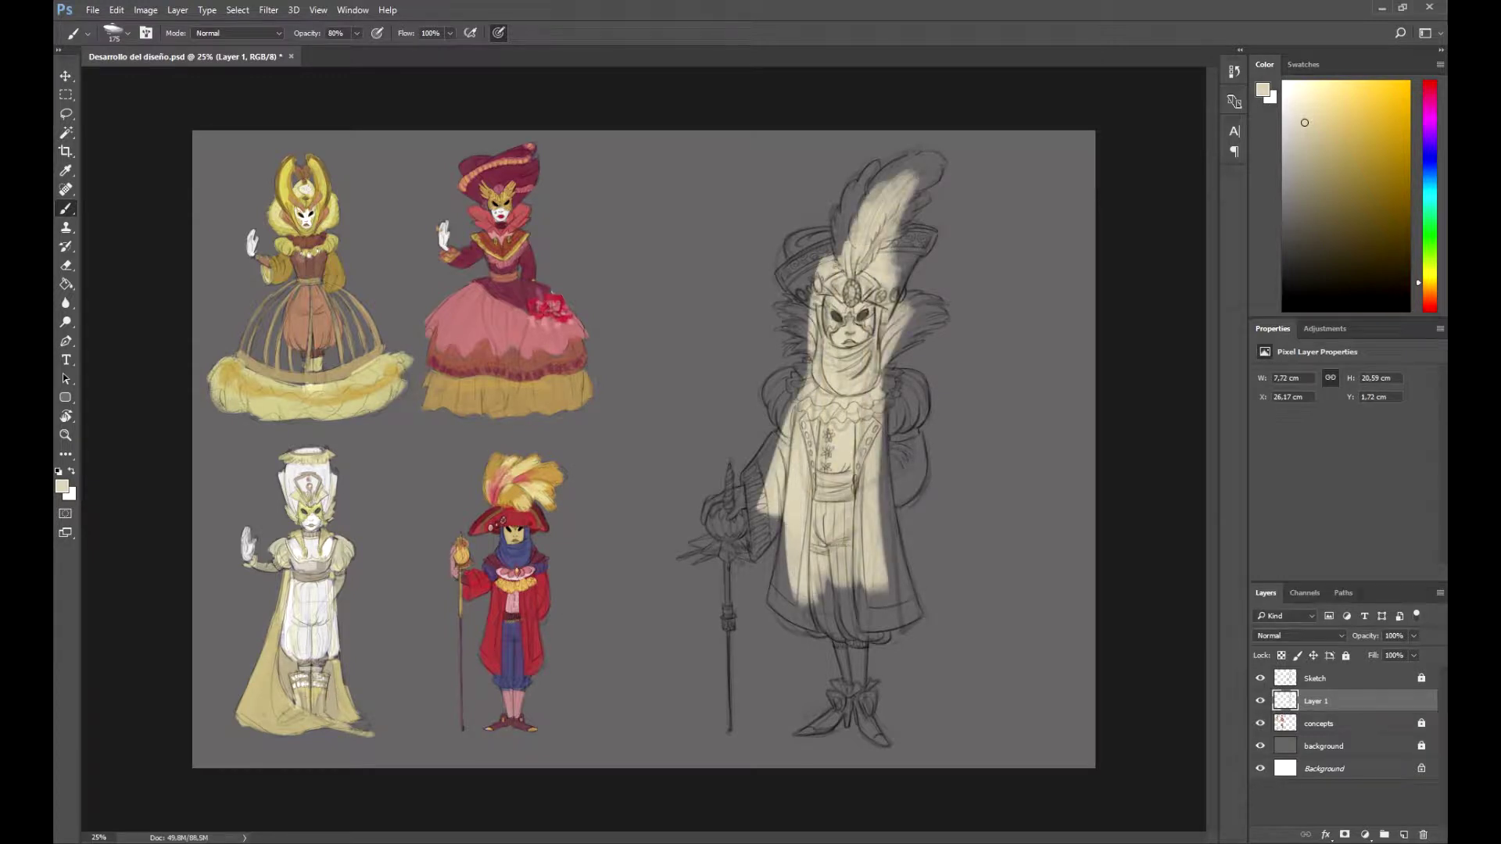
{"action": "left_click_drag", "start_coordinate": [825, 258], "coordinate": [814, 277]}
{"action": "mouse_move", "coordinate": [867, 223]}
{"action": "left_mouse_down"}
{"action": "mouse_move", "coordinate": [849, 164]}
{"action": "mouse_move", "coordinate": [833, 234]}
{"action": "mouse_move", "coordinate": [931, 164]}
{"action": "mouse_move", "coordinate": [911, 207]}
{"action": "mouse_move", "coordinate": [789, 262]}
{"action": "mouse_move", "coordinate": [805, 356]}
{"action": "left_mouse_up"}
{"action": "key", "text": "bracketright"}
{"action": "key", "text": "bracketright"}
{"action": "key", "text": "bracketright"}
{"action": "mouse_move", "coordinate": [892, 352]}
{"action": "left_mouse_down"}
{"action": "mouse_move", "coordinate": [943, 313]}
{"action": "mouse_move", "coordinate": [903, 258]}
{"action": "mouse_move", "coordinate": [919, 227]}
{"action": "left_mouse_up"}
{"action": "mouse_move", "coordinate": [794, 368]}
{"action": "left_mouse_down"}
{"action": "mouse_move", "coordinate": [754, 540]}
{"action": "mouse_move", "coordinate": [728, 508]}
{"action": "mouse_move", "coordinate": [719, 540]}
{"action": "mouse_move", "coordinate": [732, 512]}
{"action": "left_mouse_up"}
{"action": "left_click_drag", "start_coordinate": [731, 512], "coordinate": [729, 470]}
{"action": "mouse_move", "coordinate": [694, 540]}
{"action": "left_mouse_down"}
{"action": "mouse_move", "coordinate": [743, 551]}
{"action": "mouse_move", "coordinate": [781, 524]}
{"action": "mouse_move", "coordinate": [786, 598]}
{"action": "left_mouse_up"}
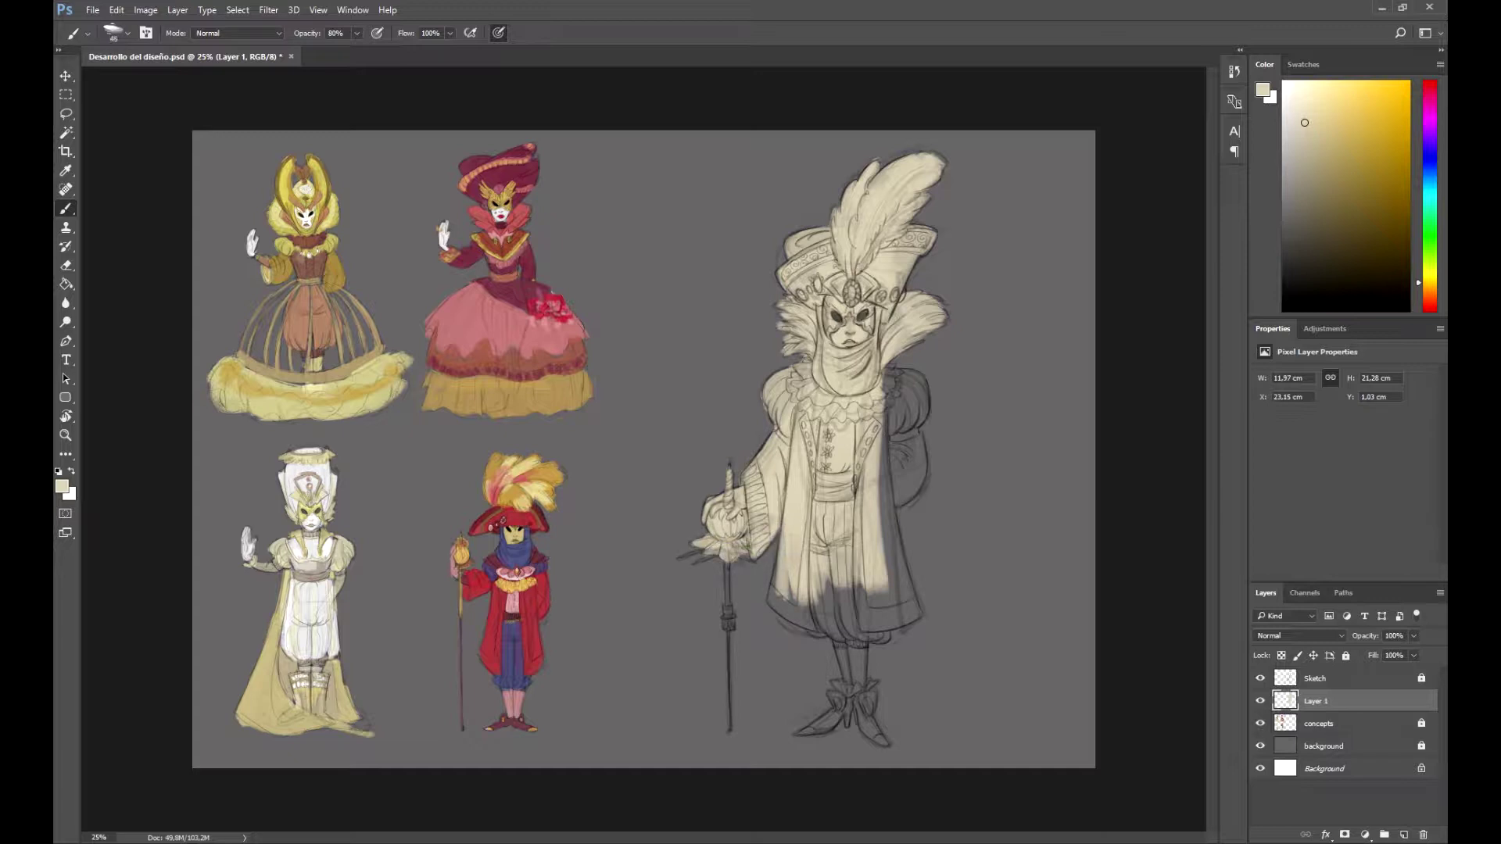
{"action": "mouse_move", "coordinate": [782, 583]}
{"action": "left_mouse_down"}
{"action": "mouse_move", "coordinate": [798, 622]}
{"action": "mouse_move", "coordinate": [786, 547]}
{"action": "left_mouse_up"}
- Complete the figure's beige silhouette by filling the rest of the coat, the legs, the shoes and the upper cane
{"action": "key", "text": "bracketright"}
{"action": "key", "text": "bracketright"}
{"action": "key", "text": "bracketright"}
{"action": "key", "text": "bracketright"}
{"action": "key", "text": "bracketright"}
{"action": "key", "text": "bracketright"}
{"action": "key", "text": "bracketright"}
{"action": "key", "text": "bracketright"}
{"action": "mouse_move", "coordinate": [889, 485]}
{"action": "left_mouse_down"}
{"action": "mouse_move", "coordinate": [889, 371]}
{"action": "mouse_move", "coordinate": [915, 437]}
{"action": "mouse_move", "coordinate": [891, 368]}
{"action": "mouse_move", "coordinate": [911, 497]}
{"action": "mouse_move", "coordinate": [900, 610]}
{"action": "mouse_move", "coordinate": [828, 626]}
{"action": "left_mouse_up"}
{"action": "mouse_move", "coordinate": [875, 578]}
{"action": "left_mouse_down"}
{"action": "mouse_move", "coordinate": [904, 626]}
{"action": "mouse_move", "coordinate": [841, 712]}
{"action": "left_mouse_up"}
{"action": "key", "text": "bracketleft"}
{"action": "key", "text": "bracketleft"}
{"action": "key", "text": "bracketleft"}
{"action": "left_click_drag", "start_coordinate": [812, 627], "coordinate": [824, 637]}
{"action": "left_click_drag", "start_coordinate": [813, 708], "coordinate": [879, 739]}
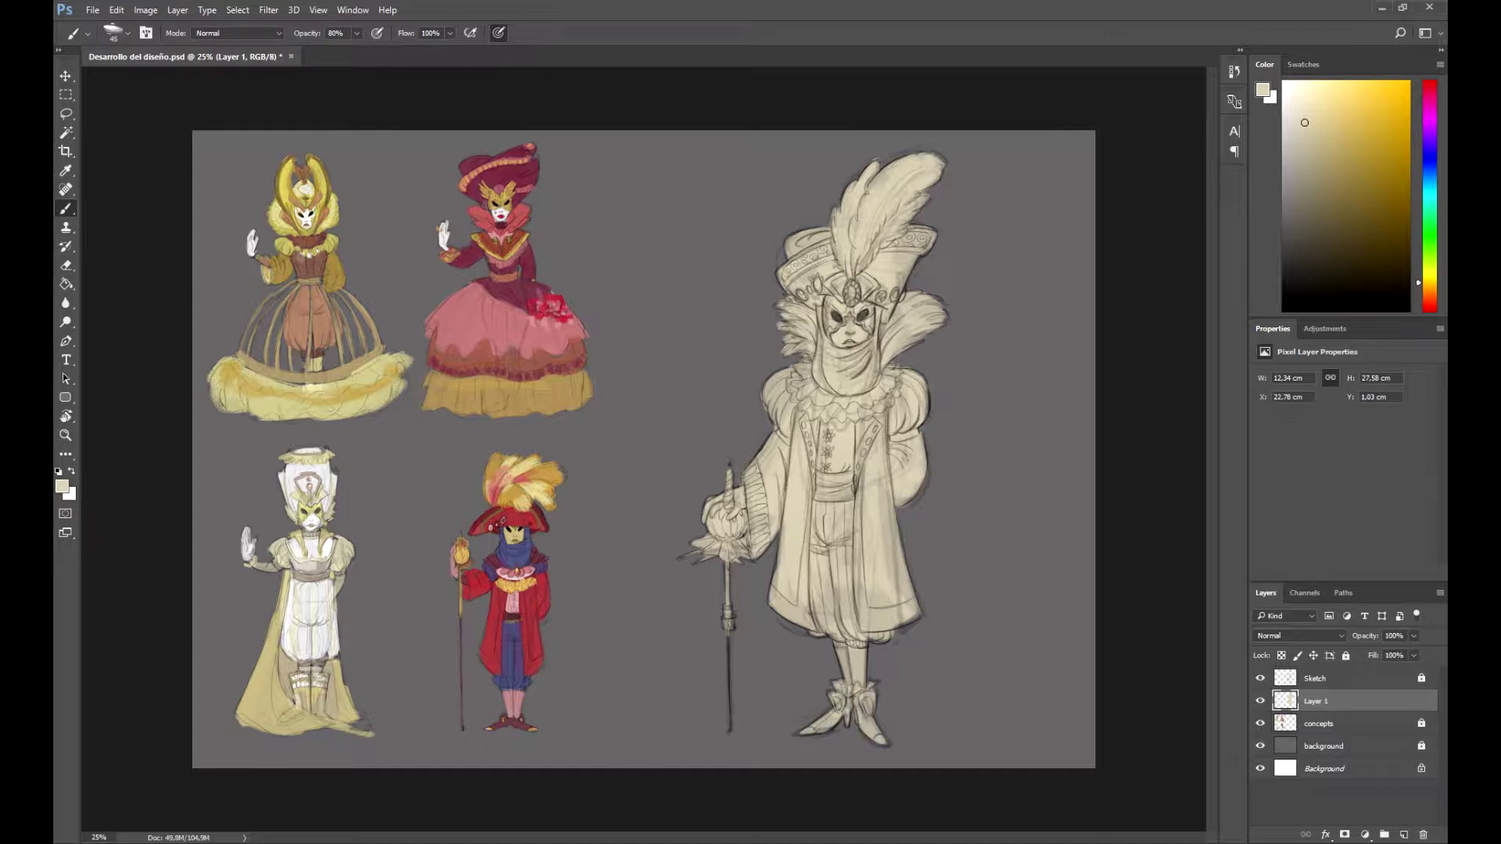
- Rename the silhouette layer as base and add a new layer above Sketch for the local colours
{"action": "double_click", "coordinate": [1315, 701]}
{"action": "type", "text": "base"}
{"action": "key", "text": "Return"}
{"action": "key", "text": "ctrl+shift+alt+n"}
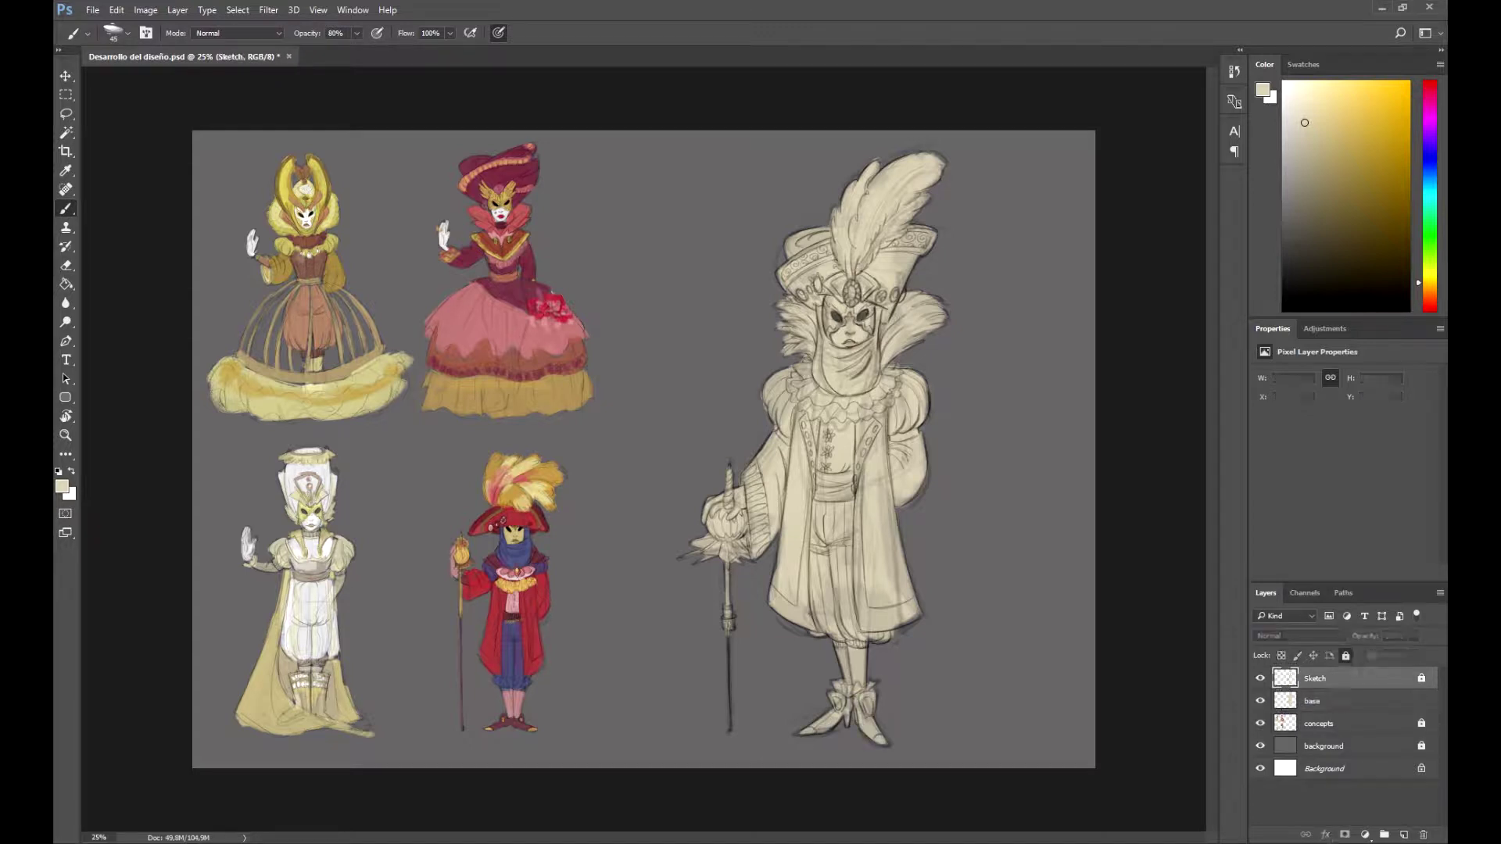
- Choose a dark burgundy and block in the part of the hat to the right of the feather
{"action": "left_click", "coordinate": [1262, 90]}
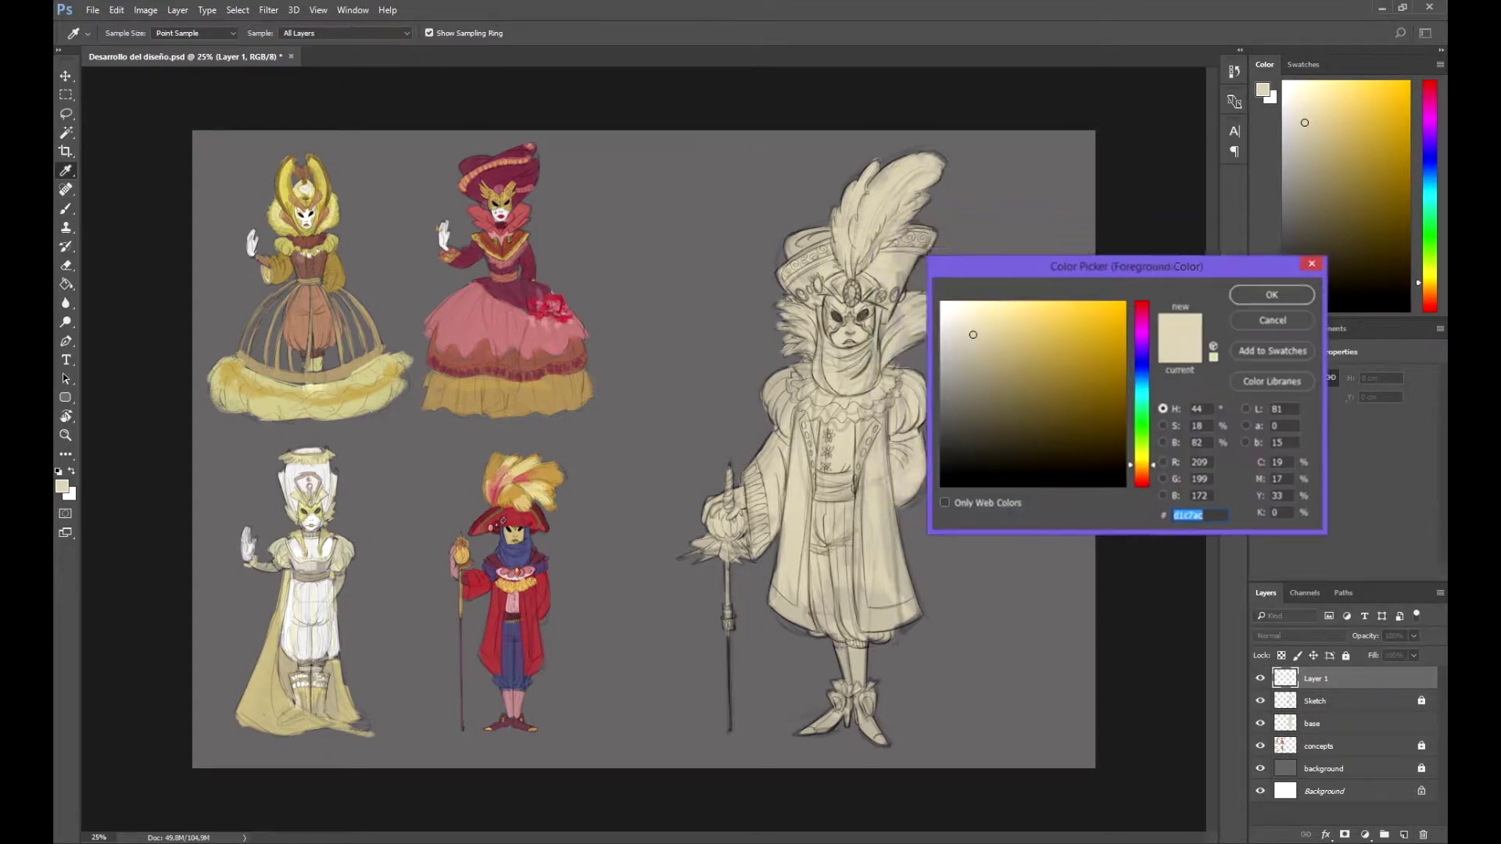
{"action": "left_click", "coordinate": [1143, 308]}
{"action": "left_click", "coordinate": [1046, 378]}
{"action": "left_click", "coordinate": [1273, 288]}
{"action": "mouse_move", "coordinate": [879, 249]}
{"action": "left_mouse_down"}
{"action": "mouse_move", "coordinate": [907, 305]}
{"action": "mouse_move", "coordinate": [916, 250]}
{"action": "left_mouse_up"}
{"action": "left_click", "coordinate": [1262, 90]}
{"action": "left_click", "coordinate": [1158, 336]}
{"action": "left_click", "coordinate": [1274, 285]}
- Move the colour layer below Sketch, clip it to the base layer and paint the rest of the hat burgundy
{"action": "key", "text": "ctrl+bracketleft"}
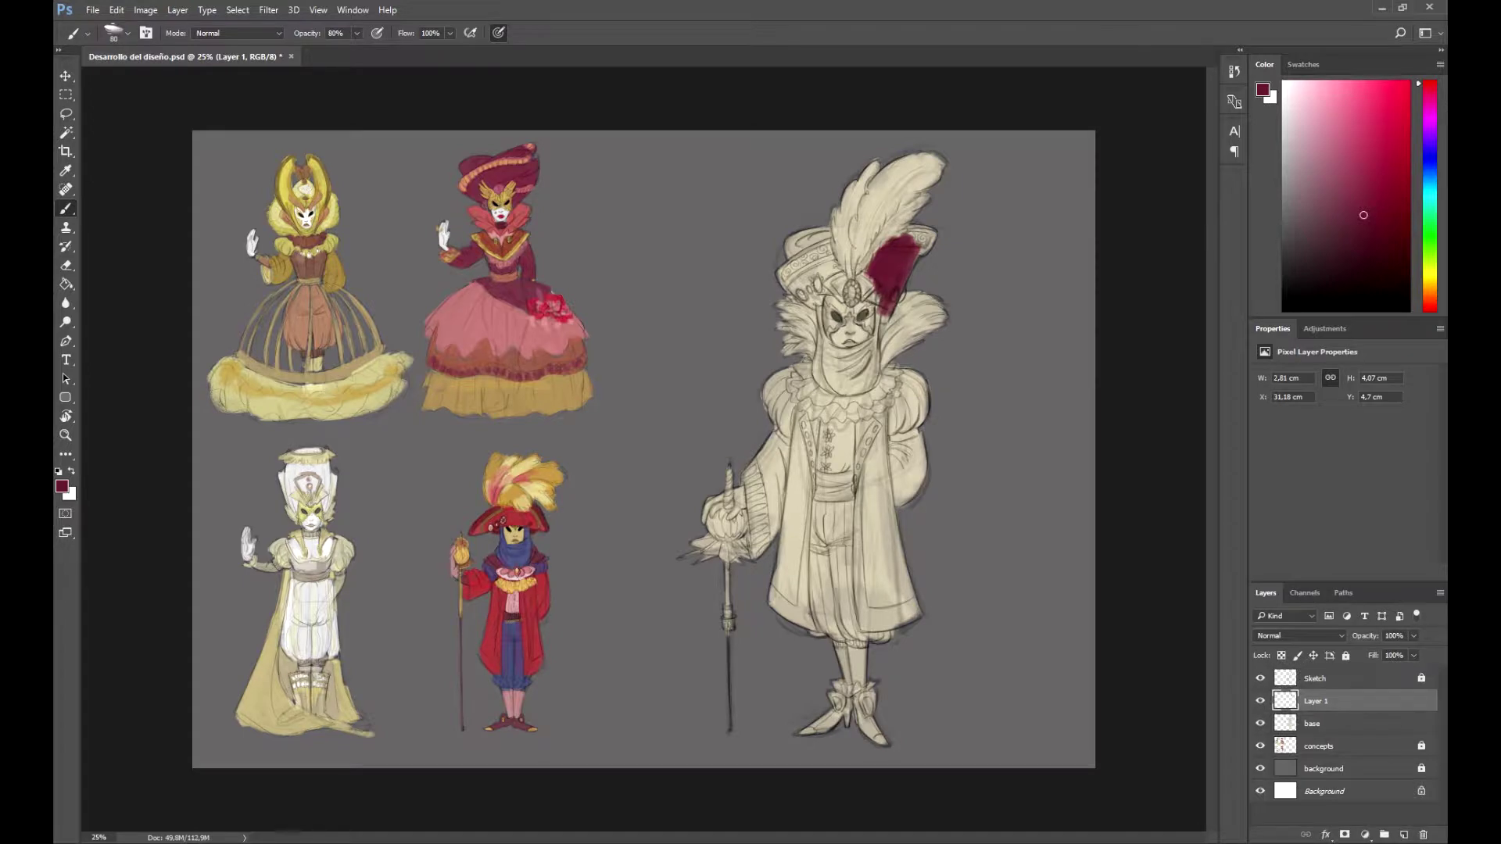
{"action": "key", "text": "ctrl+alt+g"}
{"action": "mouse_move", "coordinate": [782, 235]}
{"action": "left_mouse_down"}
{"action": "mouse_move", "coordinate": [806, 281]}
{"action": "mouse_move", "coordinate": [872, 286]}
{"action": "left_mouse_up"}
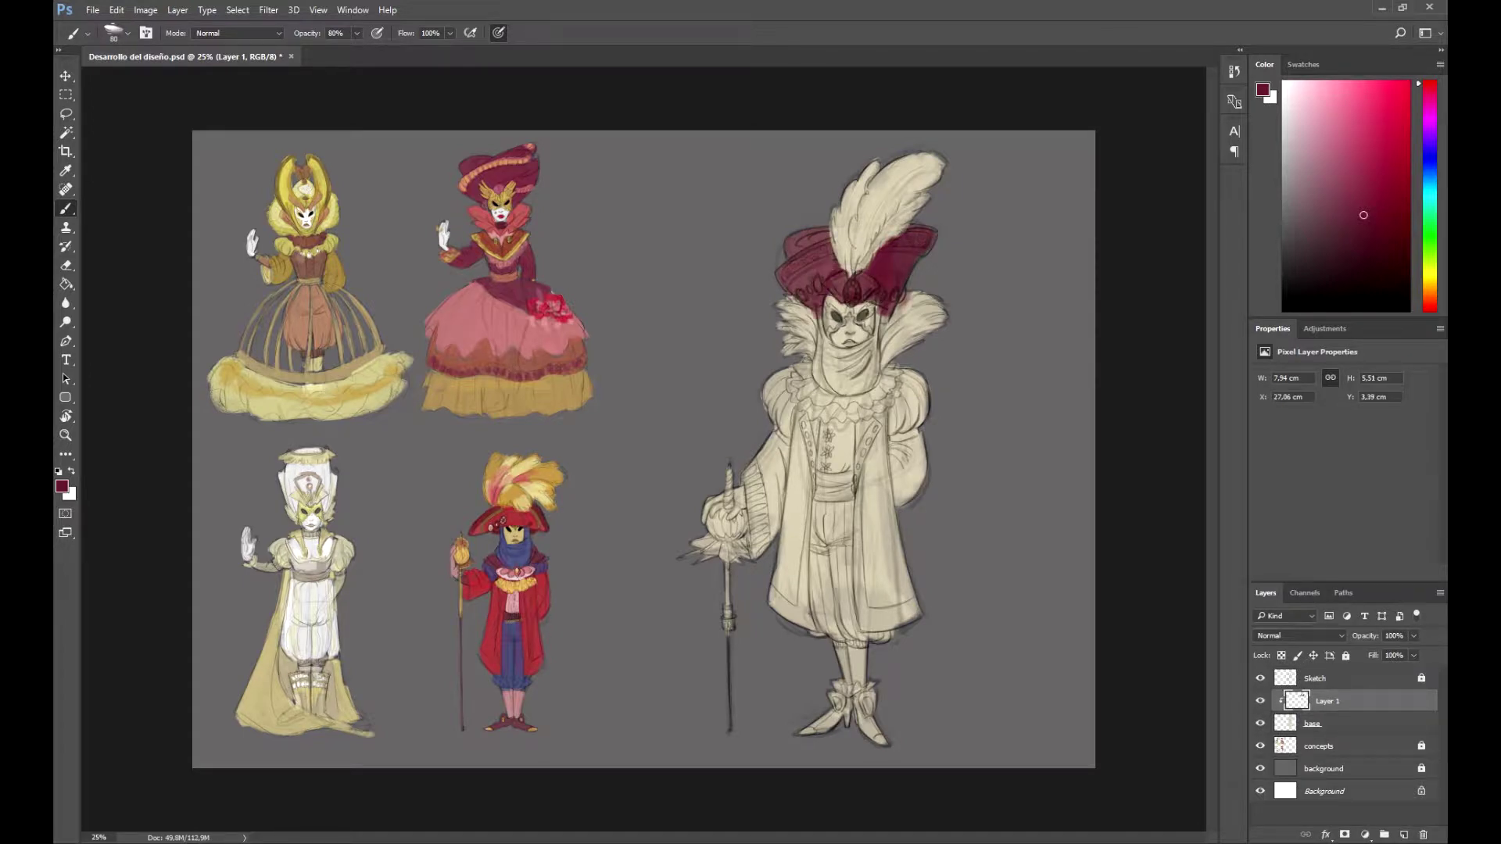
- Paint both front panels of the long coat and its lower sleeves in the same burgundy
{"action": "key", "text": "ctrl+plus"}
{"action": "mouse_move", "coordinate": [672, 266]}
{"action": "left_mouse_down"}
{"action": "mouse_move", "coordinate": [708, 234]}
{"action": "mouse_move", "coordinate": [743, 235]}
{"action": "mouse_move", "coordinate": [821, 289]}
{"action": "mouse_move", "coordinate": [771, 289]}
{"action": "left_mouse_up"}
{"action": "left_click_drag", "start_coordinate": [677, 422], "coordinate": [664, 680]}
{"action": "left_click_drag", "start_coordinate": [791, 418], "coordinate": [774, 680]}
{"action": "mouse_move", "coordinate": [798, 465]}
{"action": "left_mouse_down"}
{"action": "mouse_move", "coordinate": [786, 688]}
{"action": "mouse_move", "coordinate": [805, 673]}
{"action": "left_mouse_up"}
{"action": "left_click_drag", "start_coordinate": [801, 614], "coordinate": [825, 680]}
{"action": "mouse_move", "coordinate": [660, 466]}
{"action": "left_mouse_down"}
{"action": "mouse_move", "coordinate": [627, 586]}
{"action": "mouse_move", "coordinate": [672, 447]}
{"action": "left_mouse_up"}
{"action": "mouse_move", "coordinate": [843, 454]}
{"action": "left_mouse_down"}
{"action": "mouse_move", "coordinate": [800, 501]}
{"action": "mouse_move", "coordinate": [846, 541]}
{"action": "mouse_move", "coordinate": [813, 539]}
{"action": "left_mouse_up"}
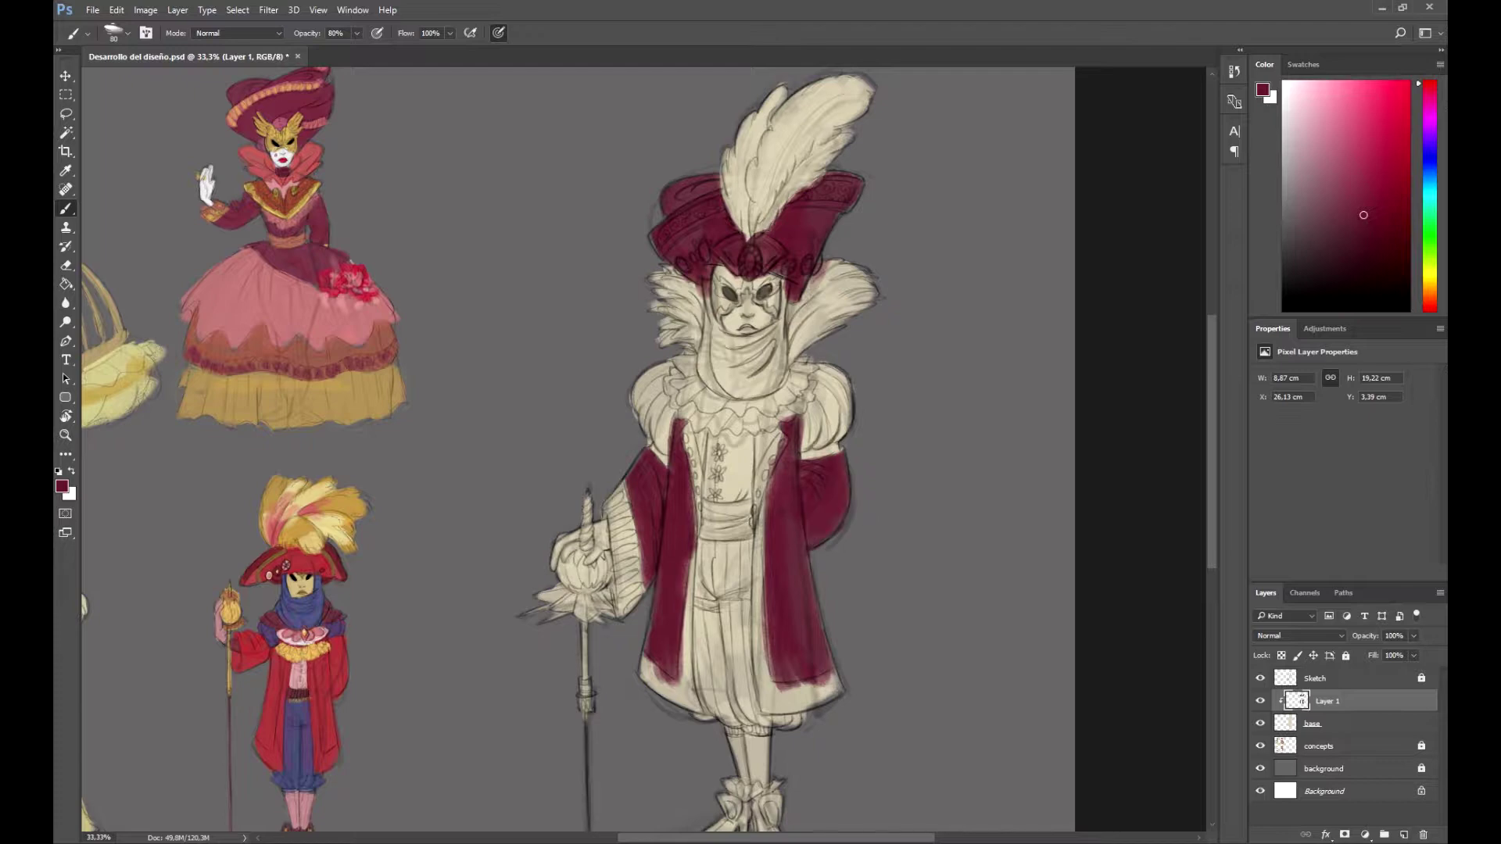
- Choose a golden orange (#dfab60) and paint the hat's feathers with it
{"action": "left_click", "coordinate": [1262, 90]}
{"action": "left_click", "coordinate": [1139, 477]}
{"action": "left_click", "coordinate": [1042, 326]}
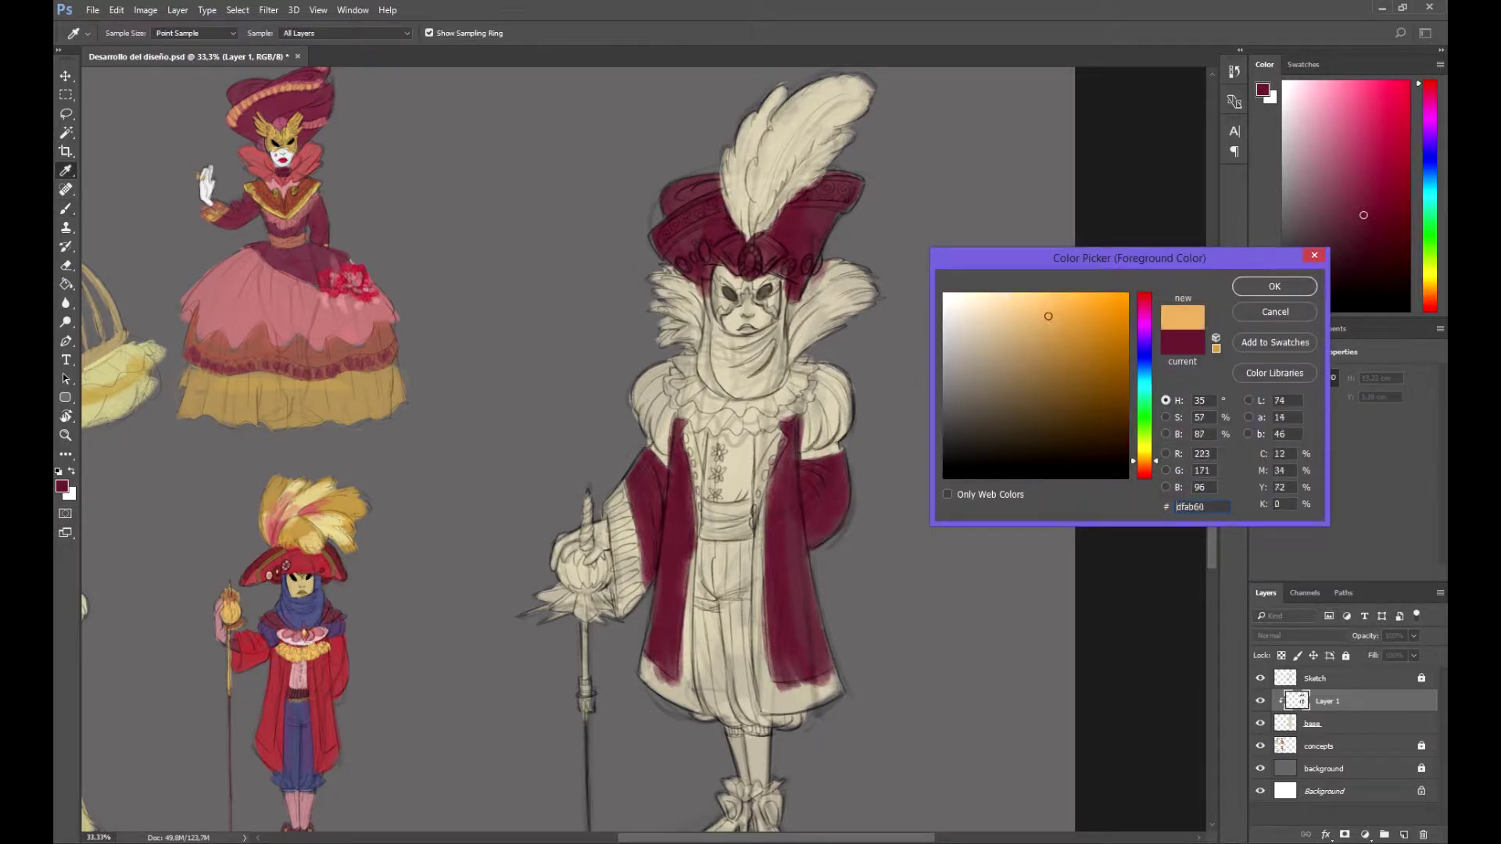
{"action": "left_click", "coordinate": [1289, 284]}
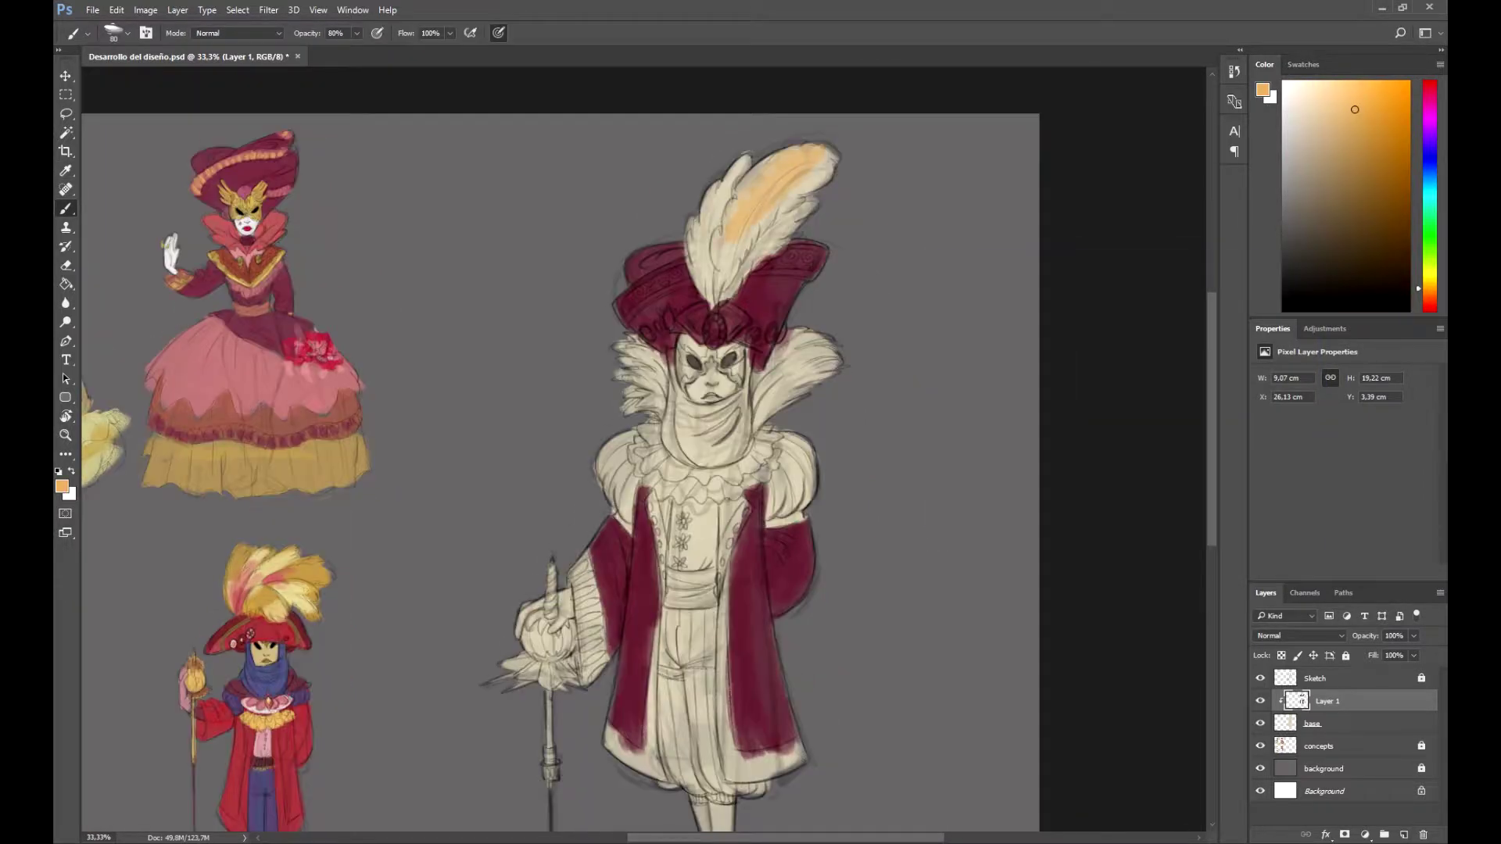
{"action": "left_click_drag", "start_coordinate": [723, 262], "coordinate": [743, 164]}
{"action": "left_click_drag", "start_coordinate": [703, 285], "coordinate": [708, 199]}
{"action": "left_click_drag", "start_coordinate": [817, 172], "coordinate": [731, 278]}
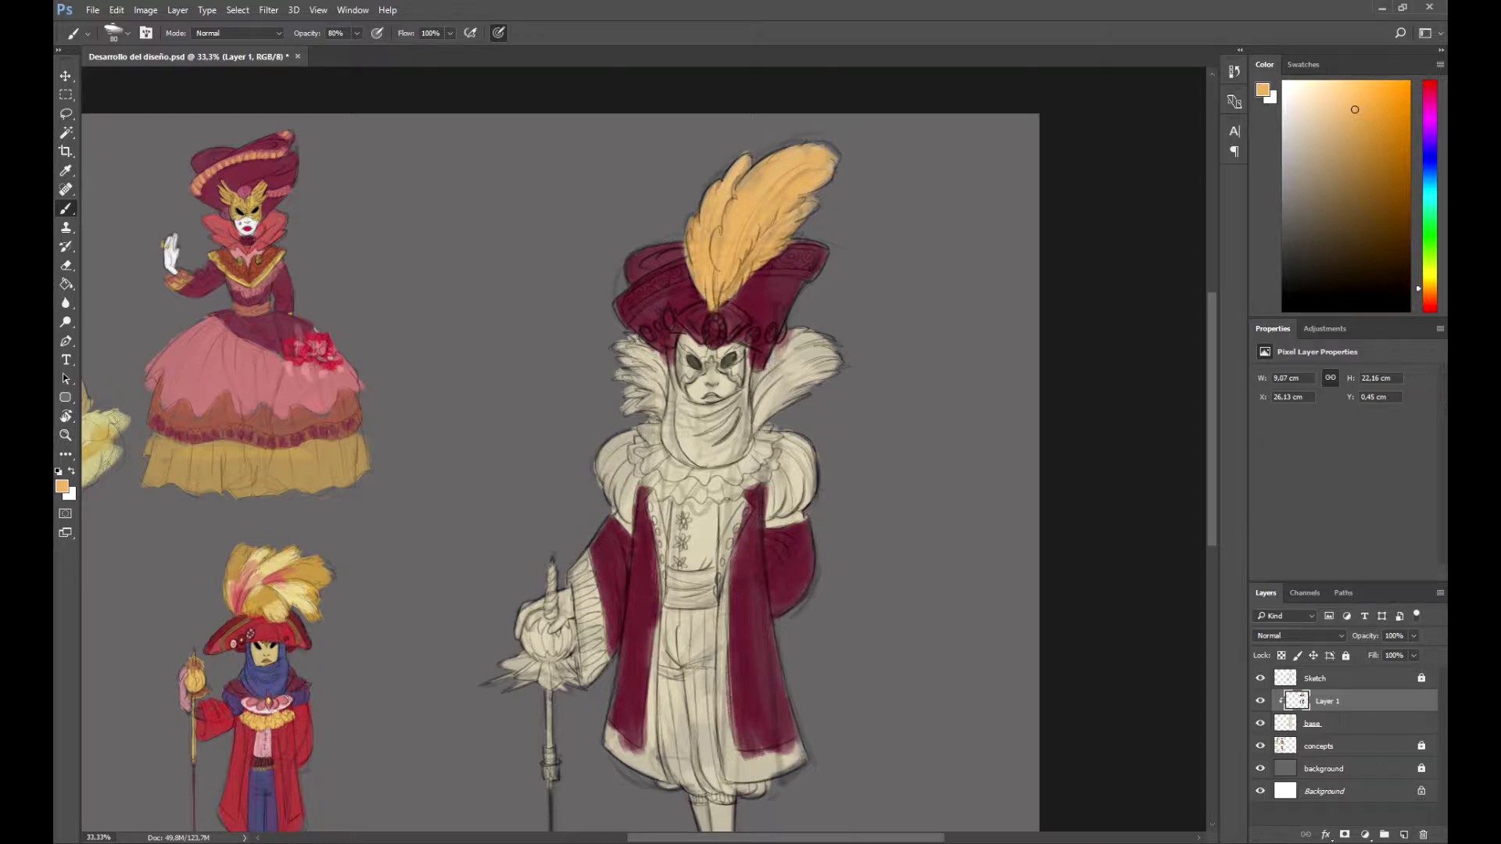
- Choose a darker orange and shade the smaller feather and the base of the plume
{"action": "left_click", "coordinate": [1262, 89]}
{"action": "left_click_drag", "start_coordinate": [1079, 324], "coordinate": [1098, 345]}
{"action": "left_click", "coordinate": [1289, 284]}
{"action": "mouse_move", "coordinate": [743, 156]}
{"action": "left_mouse_down"}
{"action": "mouse_move", "coordinate": [700, 254]}
{"action": "mouse_move", "coordinate": [707, 305]}
{"action": "left_mouse_up"}
{"action": "left_click_drag", "start_coordinate": [758, 242], "coordinate": [720, 305]}
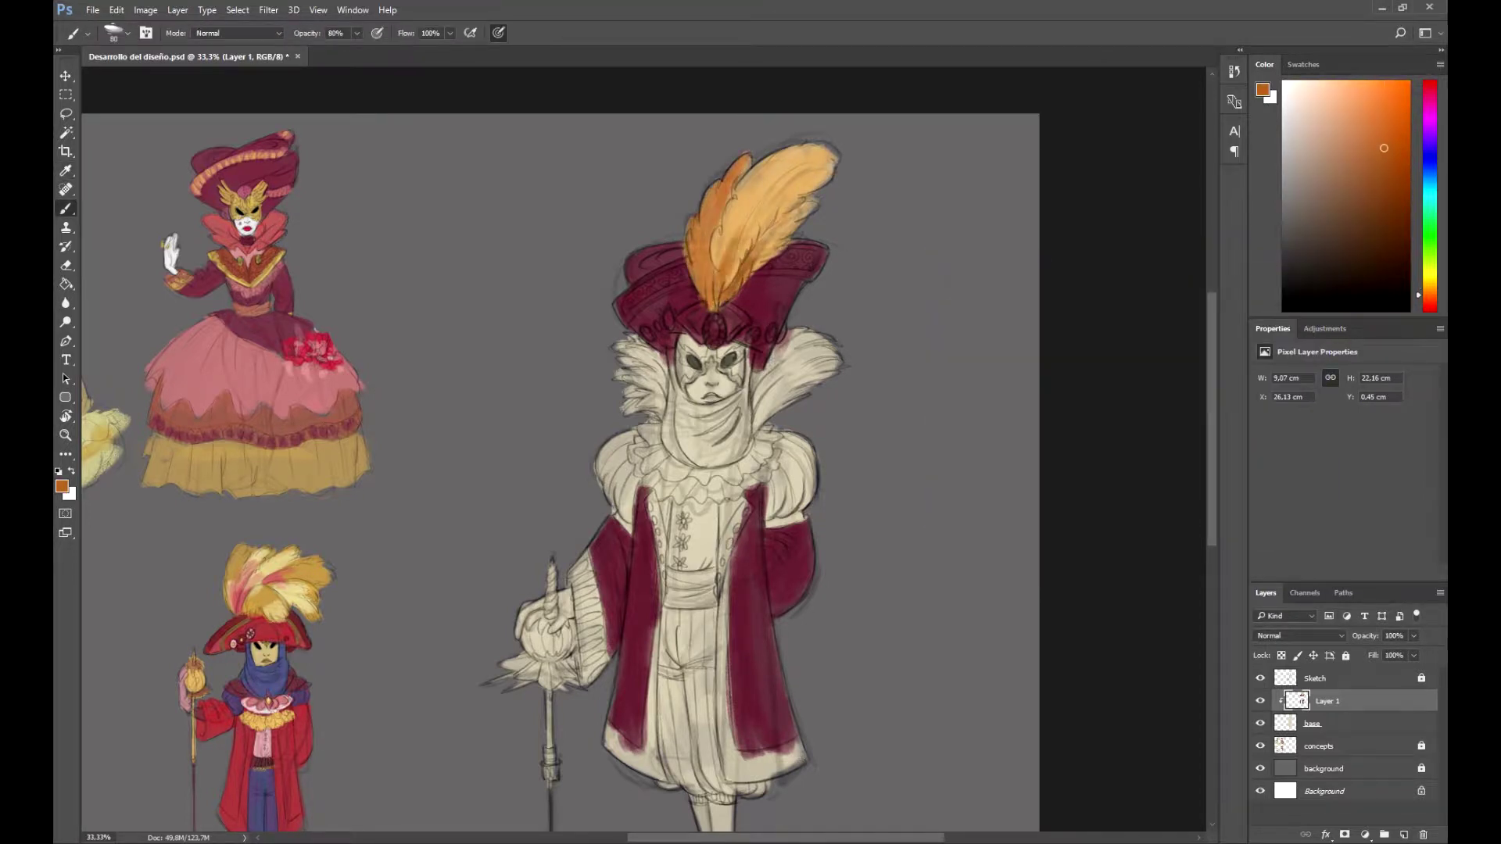
- Shift the colour towards red and paint the scarf around the face and neck terracotta
{"action": "left_click", "coordinate": [1262, 90]}
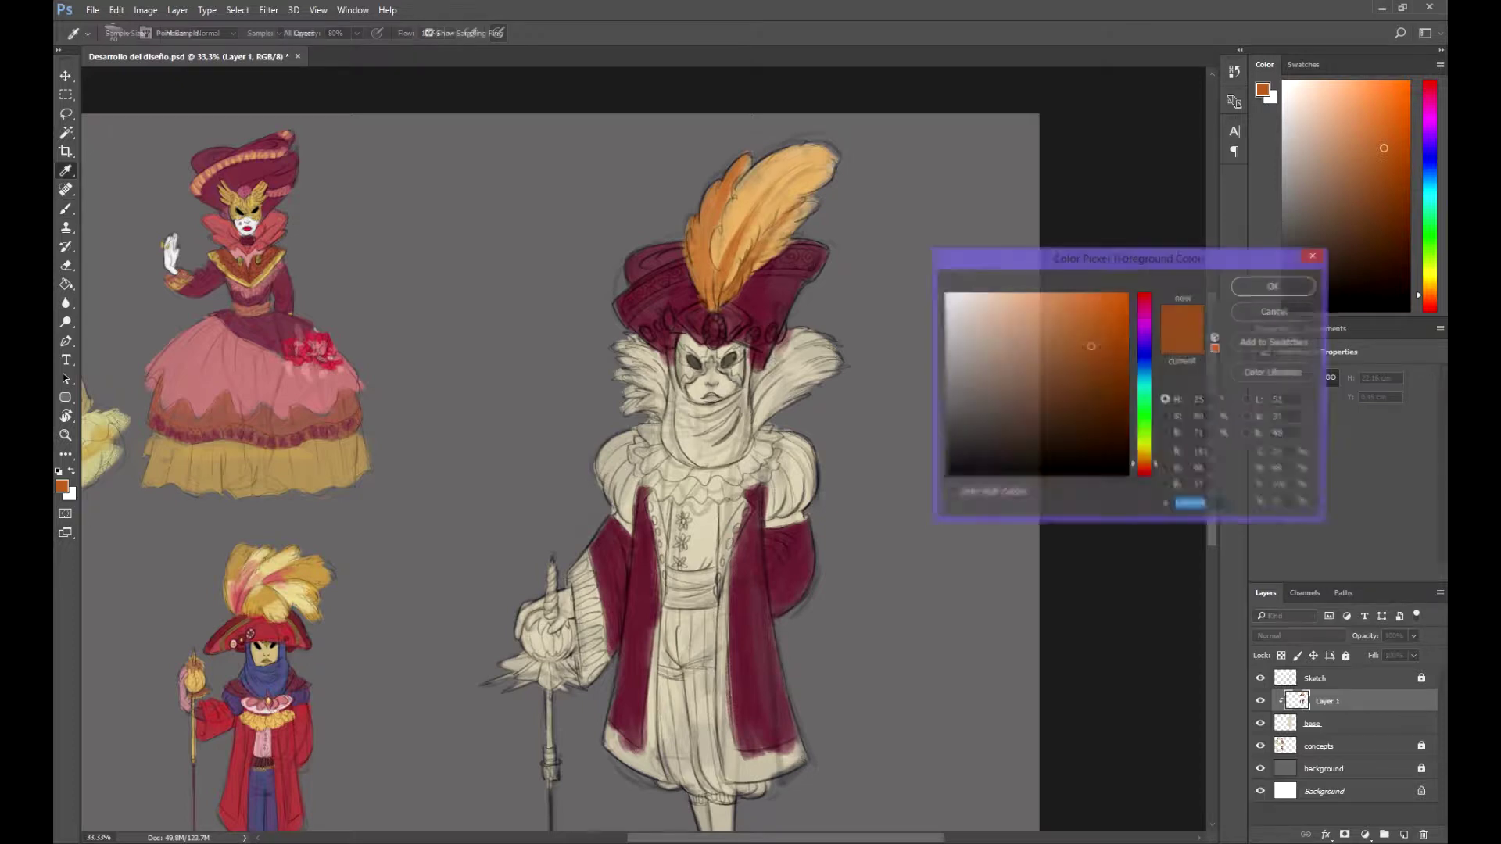
{"action": "mouse_move", "coordinate": [1144, 466]}
{"action": "left_mouse_down"}
{"action": "mouse_move", "coordinate": [1144, 447]}
{"action": "mouse_move", "coordinate": [1143, 471]}
{"action": "left_mouse_up"}
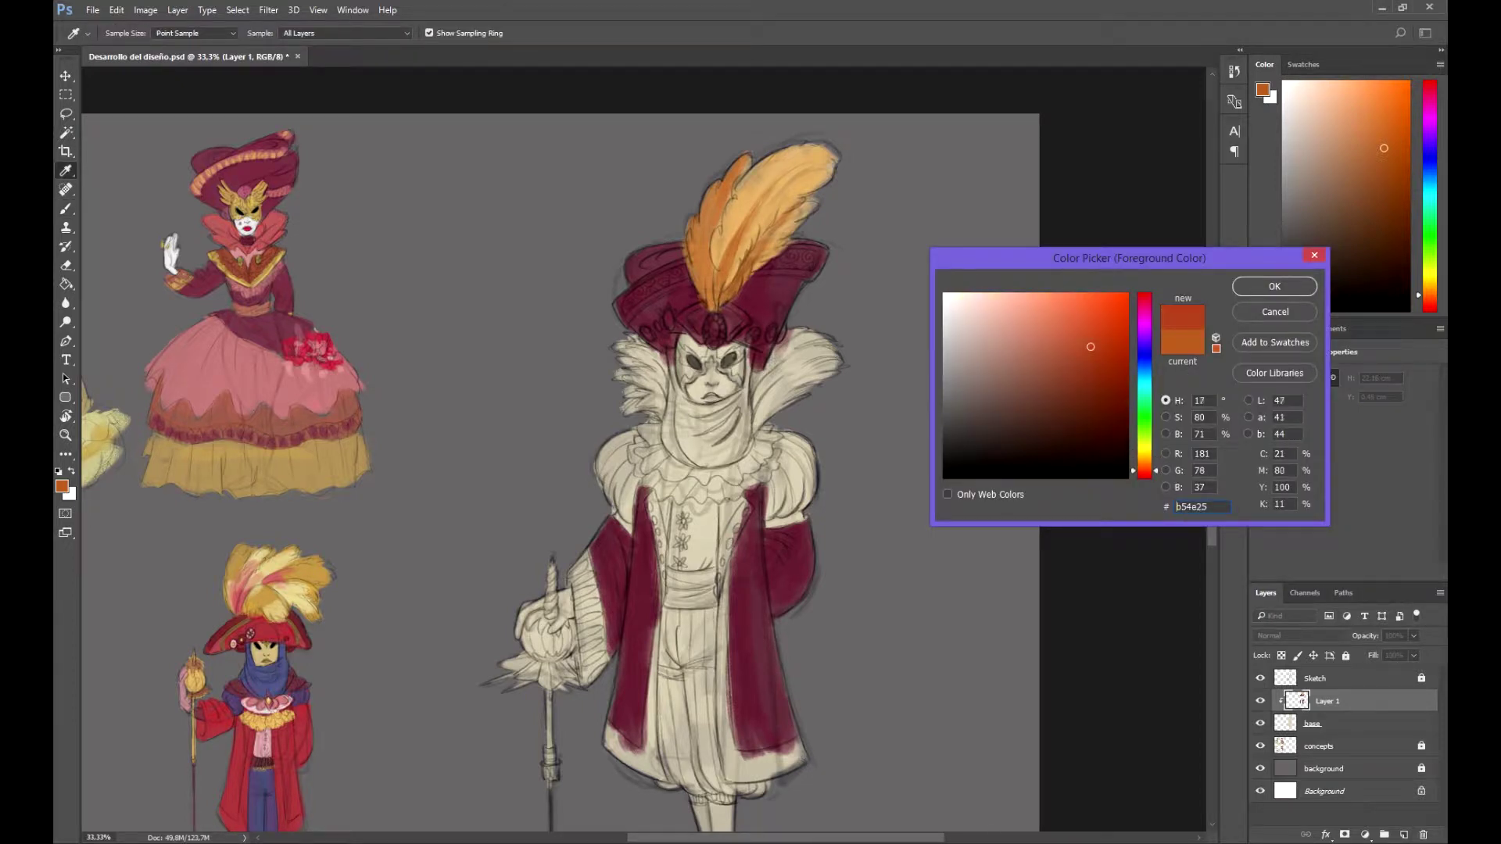
{"action": "key", "text": "Return"}
{"action": "mouse_move", "coordinate": [747, 356]}
{"action": "left_mouse_down"}
{"action": "mouse_move", "coordinate": [750, 399]}
{"action": "mouse_move", "coordinate": [692, 454]}
{"action": "left_mouse_up"}
{"action": "mouse_move", "coordinate": [681, 399]}
{"action": "left_mouse_down"}
{"action": "mouse_move", "coordinate": [747, 465]}
{"action": "mouse_move", "coordinate": [731, 461]}
{"action": "left_mouse_up"}
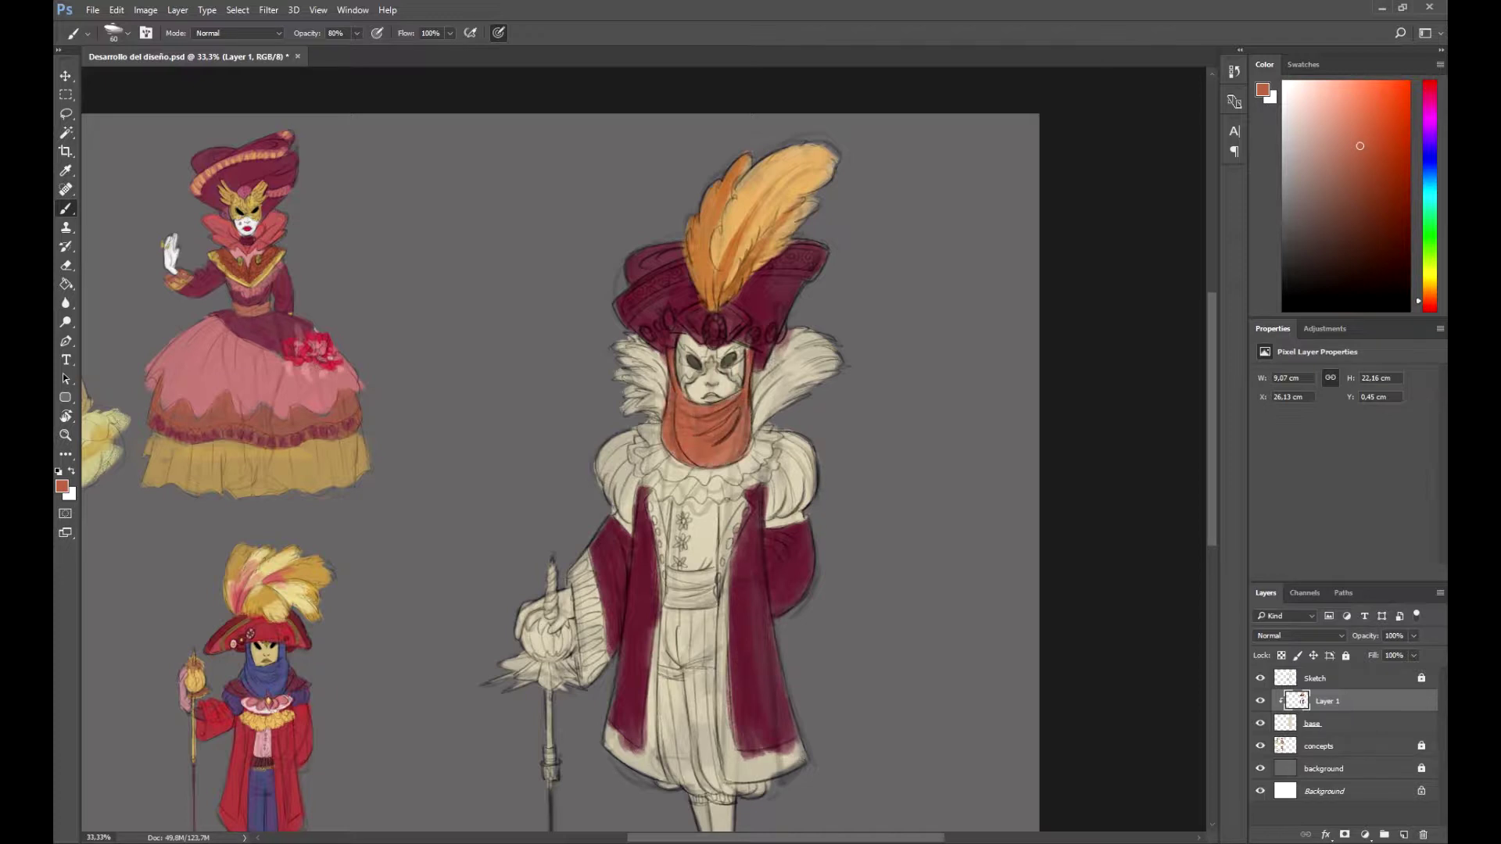
- Choose a dusty pink and paint both puffed shoulder sleeves
{"action": "left_click", "coordinate": [62, 486]}
{"action": "left_click", "coordinate": [1046, 324]}
{"action": "key", "text": "Return"}
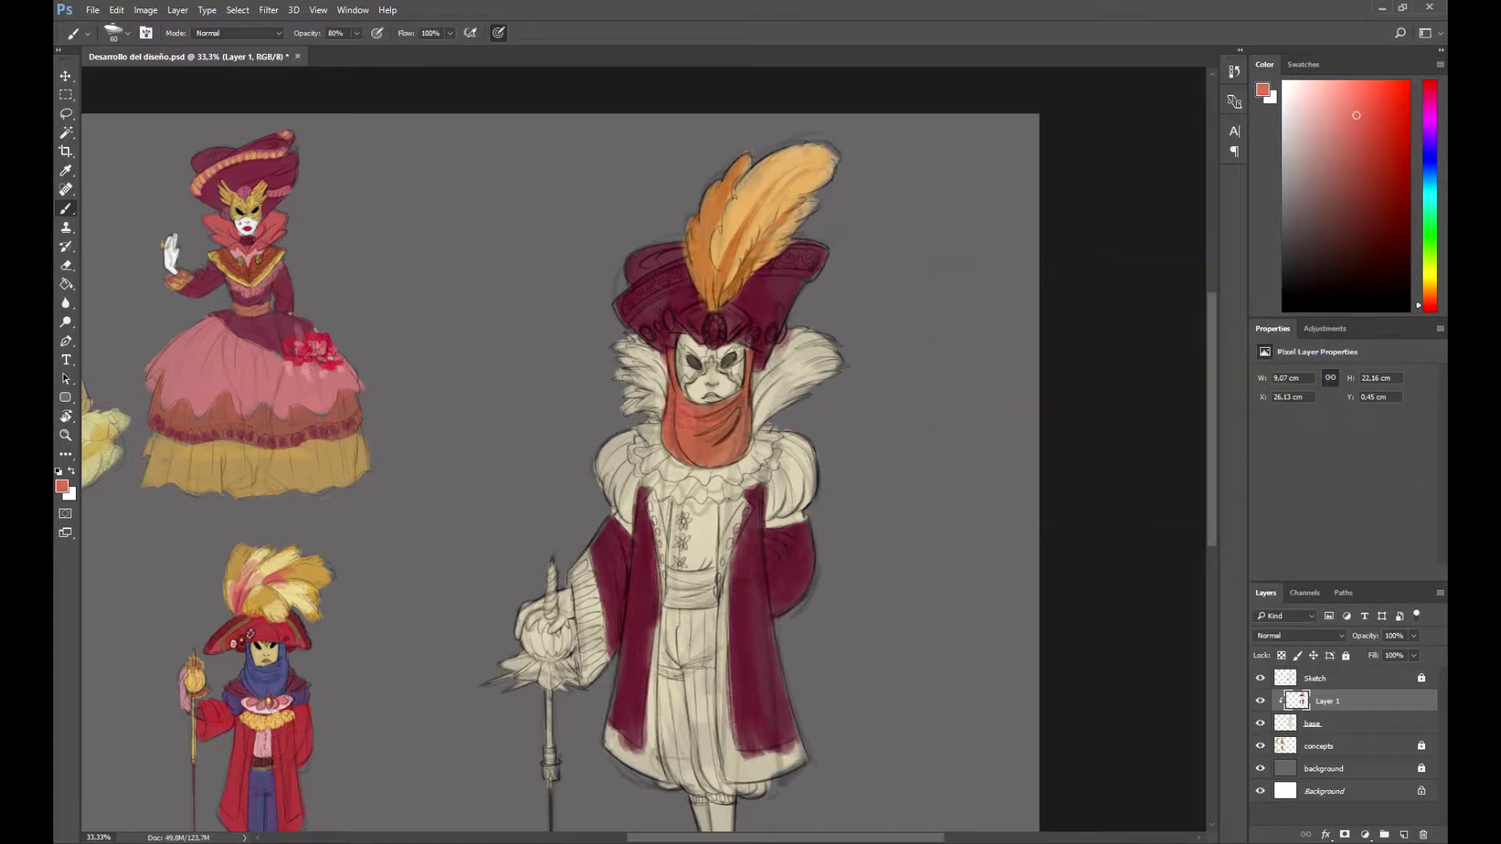
{"action": "left_click", "coordinate": [61, 486]}
{"action": "left_click", "coordinate": [1024, 333]}
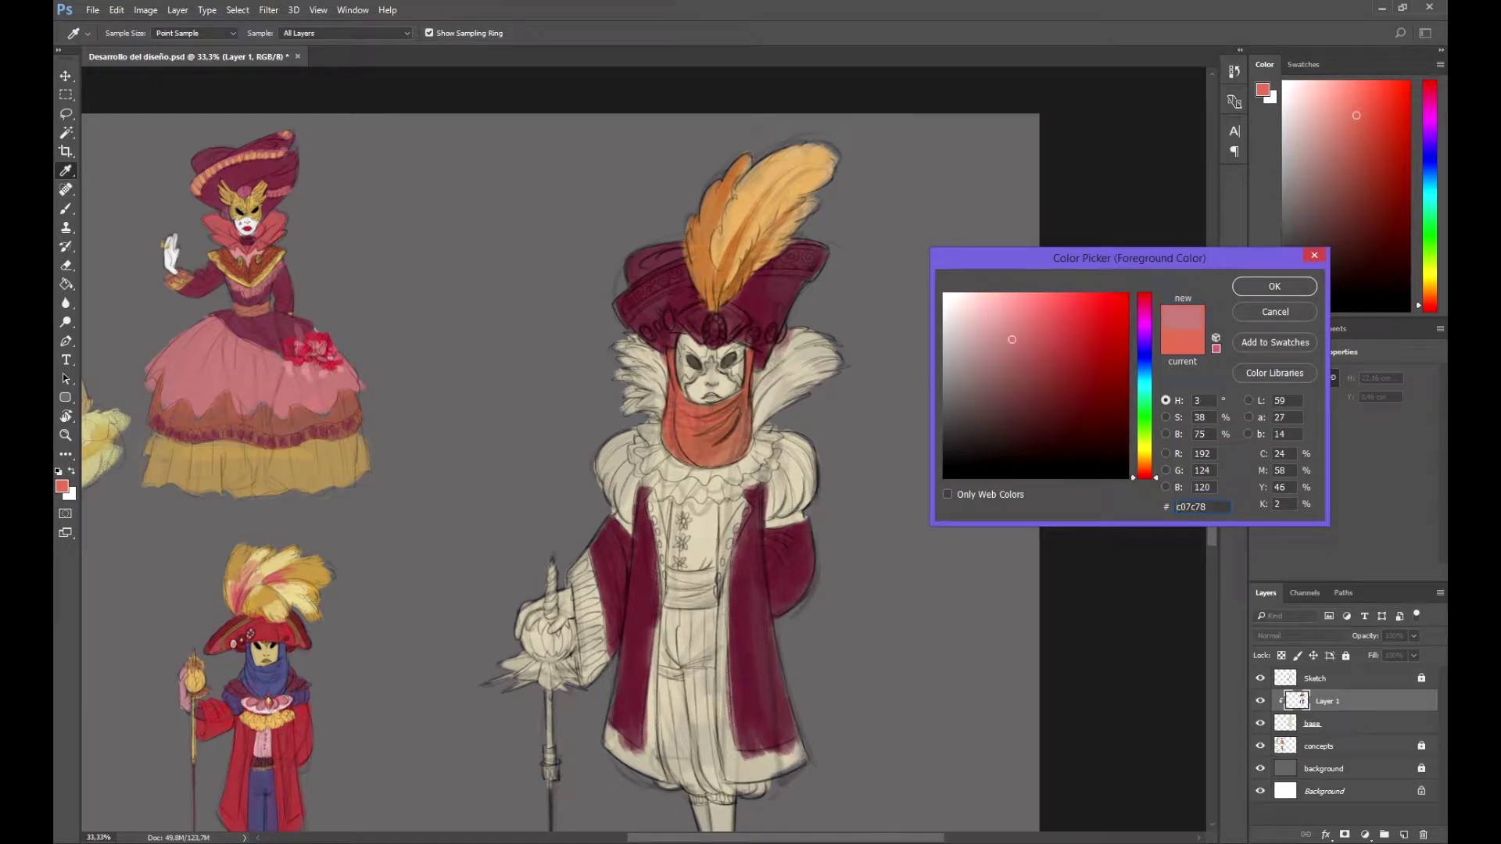
{"action": "key", "text": "Return"}
{"action": "mouse_move", "coordinate": [782, 438]}
{"action": "left_mouse_down"}
{"action": "mouse_move", "coordinate": [803, 497]}
{"action": "mouse_move", "coordinate": [809, 469]}
{"action": "mouse_move", "coordinate": [801, 516]}
{"action": "mouse_move", "coordinate": [790, 445]}
{"action": "left_mouse_up"}
{"action": "left_click_drag", "start_coordinate": [606, 442], "coordinate": [629, 520]}
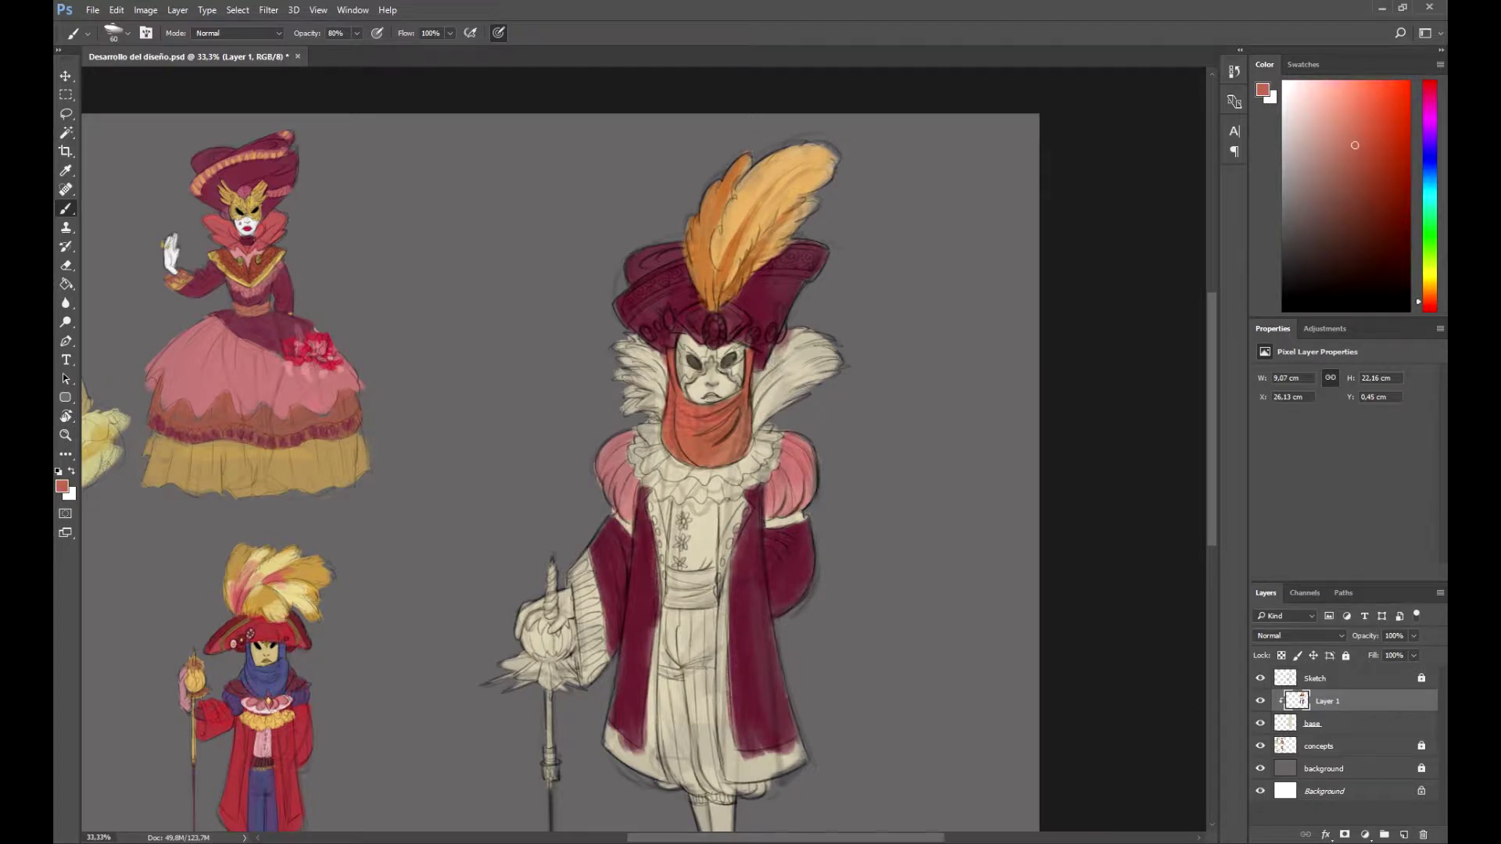
- Paint the waistcoat terracotta and dab the feather's sampled golden orange at the edge of the neck ruffle
{"action": "mouse_move", "coordinate": [677, 508]}
{"action": "left_mouse_down"}
{"action": "mouse_move", "coordinate": [682, 569]}
{"action": "mouse_move", "coordinate": [688, 509]}
{"action": "mouse_move", "coordinate": [704, 566]}
{"action": "mouse_move", "coordinate": [696, 507]}
{"action": "mouse_move", "coordinate": [714, 556]}
{"action": "left_mouse_up"}
{"action": "left_click", "coordinate": [782, 195], "text": "alt"}
{"action": "left_click_drag", "start_coordinate": [655, 429], "coordinate": [645, 457]}
- Choose a yellower gold, paint the upper part of the mask around the eyes and undo the last stroke
{"action": "left_click", "coordinate": [62, 486]}
{"action": "left_click", "coordinate": [1145, 459]}
{"action": "left_click", "coordinate": [1275, 286]}
{"action": "key", "text": "b"}
{"action": "mouse_move", "coordinate": [681, 345]}
{"action": "left_mouse_down"}
{"action": "mouse_move", "coordinate": [687, 383]}
{"action": "mouse_move", "coordinate": [715, 348]}
{"action": "mouse_move", "coordinate": [736, 400]}
{"action": "left_mouse_up"}
{"action": "key", "text": "ctrl+z"}
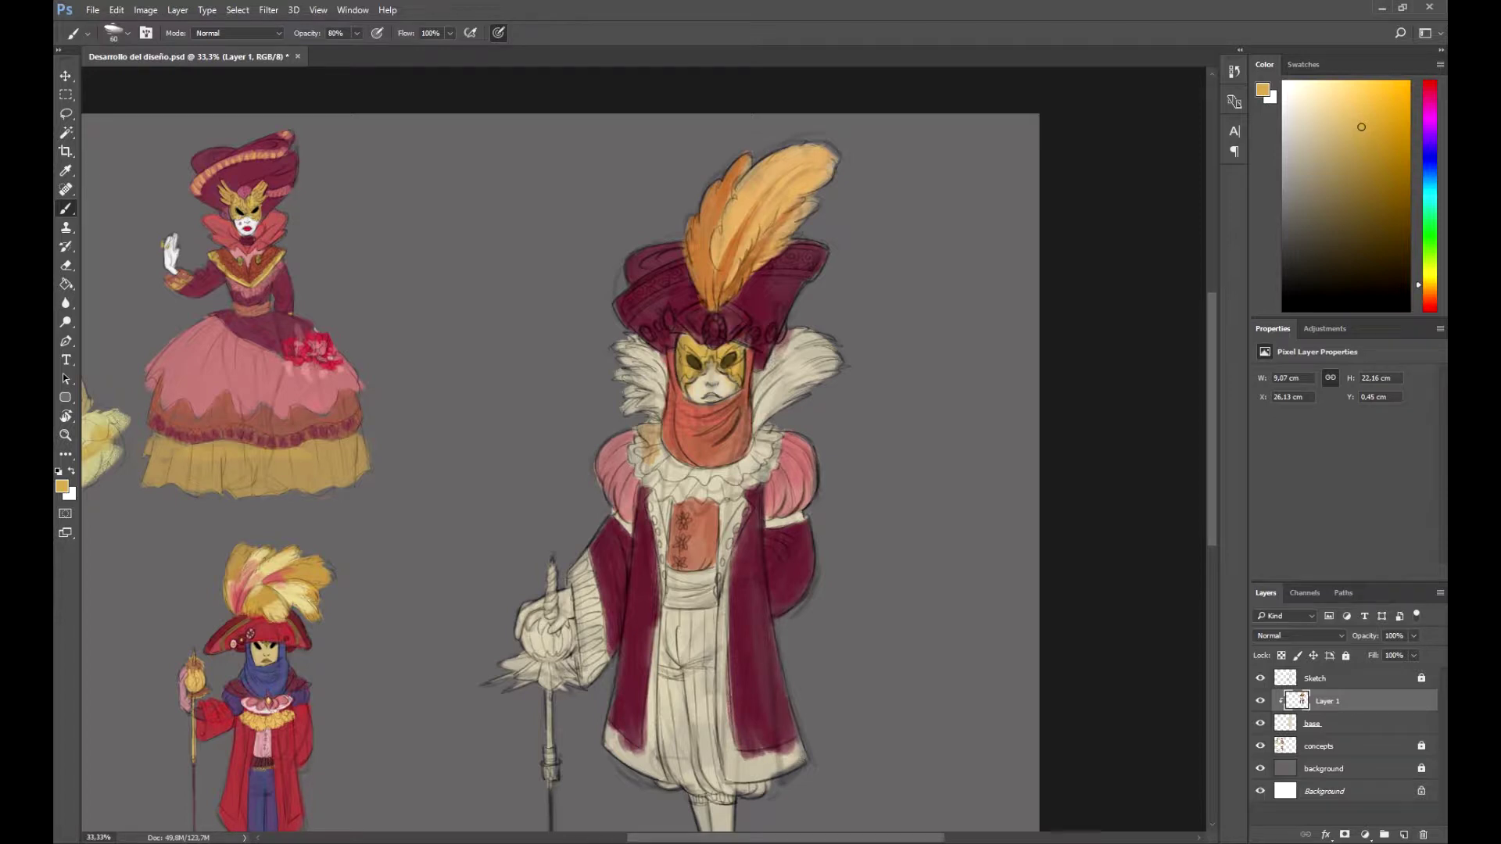
- Paint the fan-shaped feather collar behind the head gold with darker orange-brown shading
{"action": "left_click_drag", "start_coordinate": [762, 340], "coordinate": [817, 414]}
{"action": "left_click_drag", "start_coordinate": [810, 356], "coordinate": [828, 391]}
{"action": "mouse_move", "coordinate": [626, 348]}
{"action": "left_mouse_down"}
{"action": "mouse_move", "coordinate": [641, 406]}
{"action": "mouse_move", "coordinate": [660, 410]}
{"action": "left_mouse_up"}
{"action": "left_click", "coordinate": [659, 368], "text": "alt"}
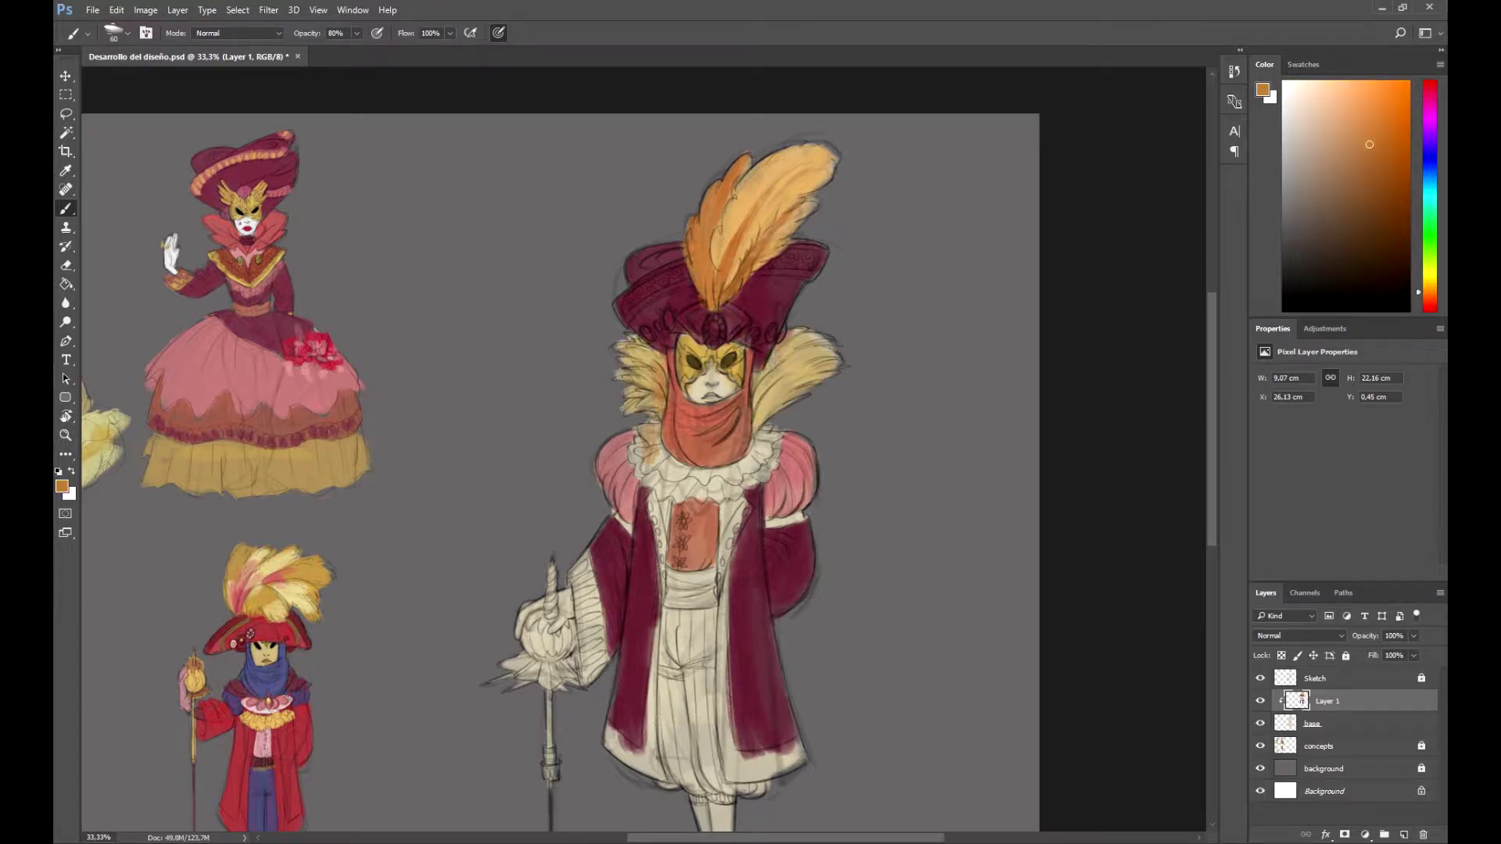
- Using sampled colours, block in the neck ruffle, hat brooch, coat trim, sleeve cuff and cane head
{"action": "left_click", "coordinate": [757, 391], "text": "alt"}
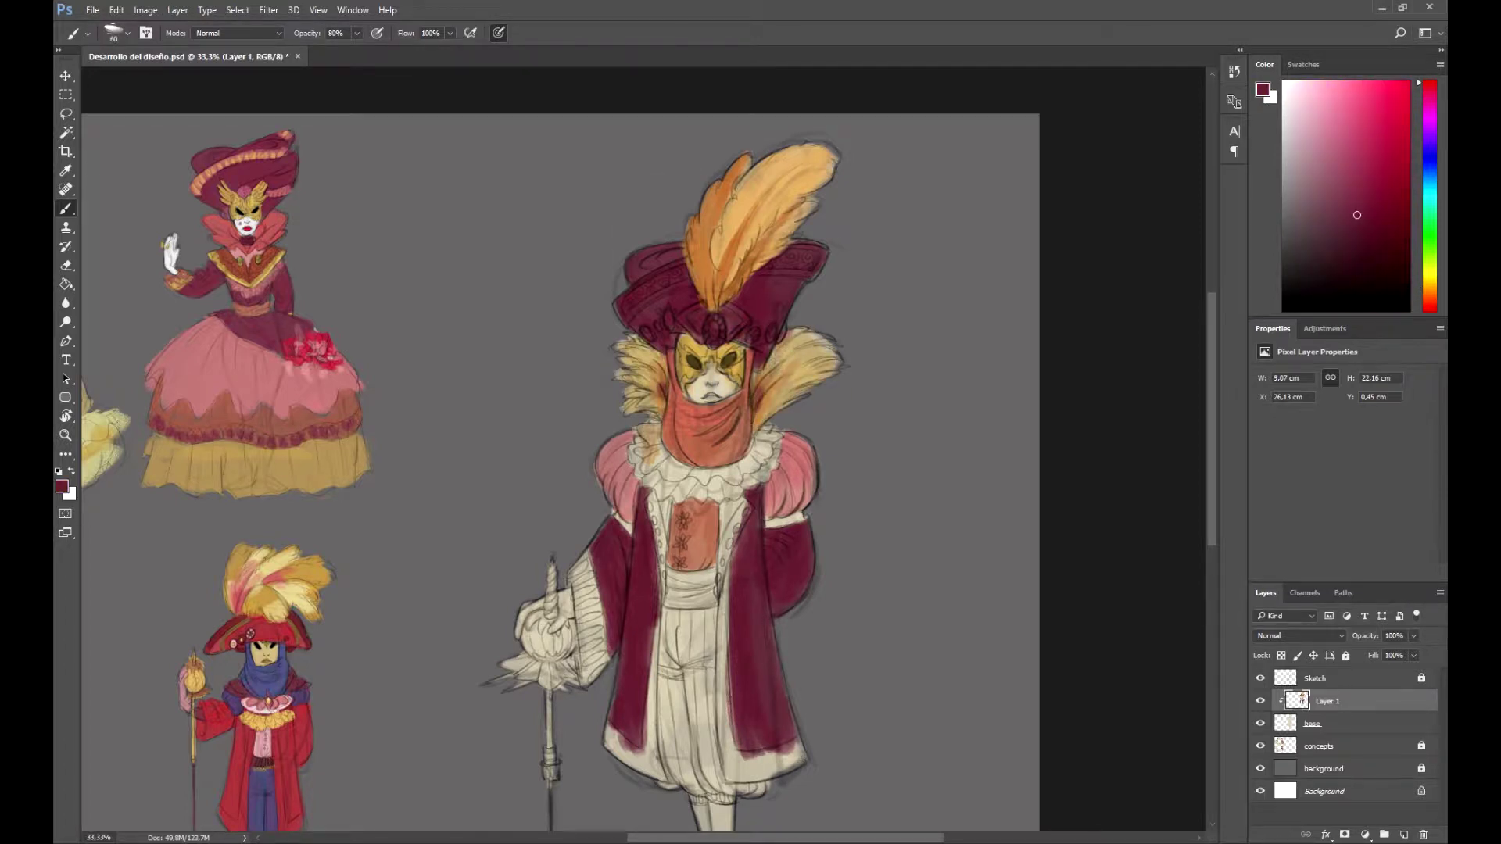
{"action": "left_click", "coordinate": [714, 331], "text": "alt"}
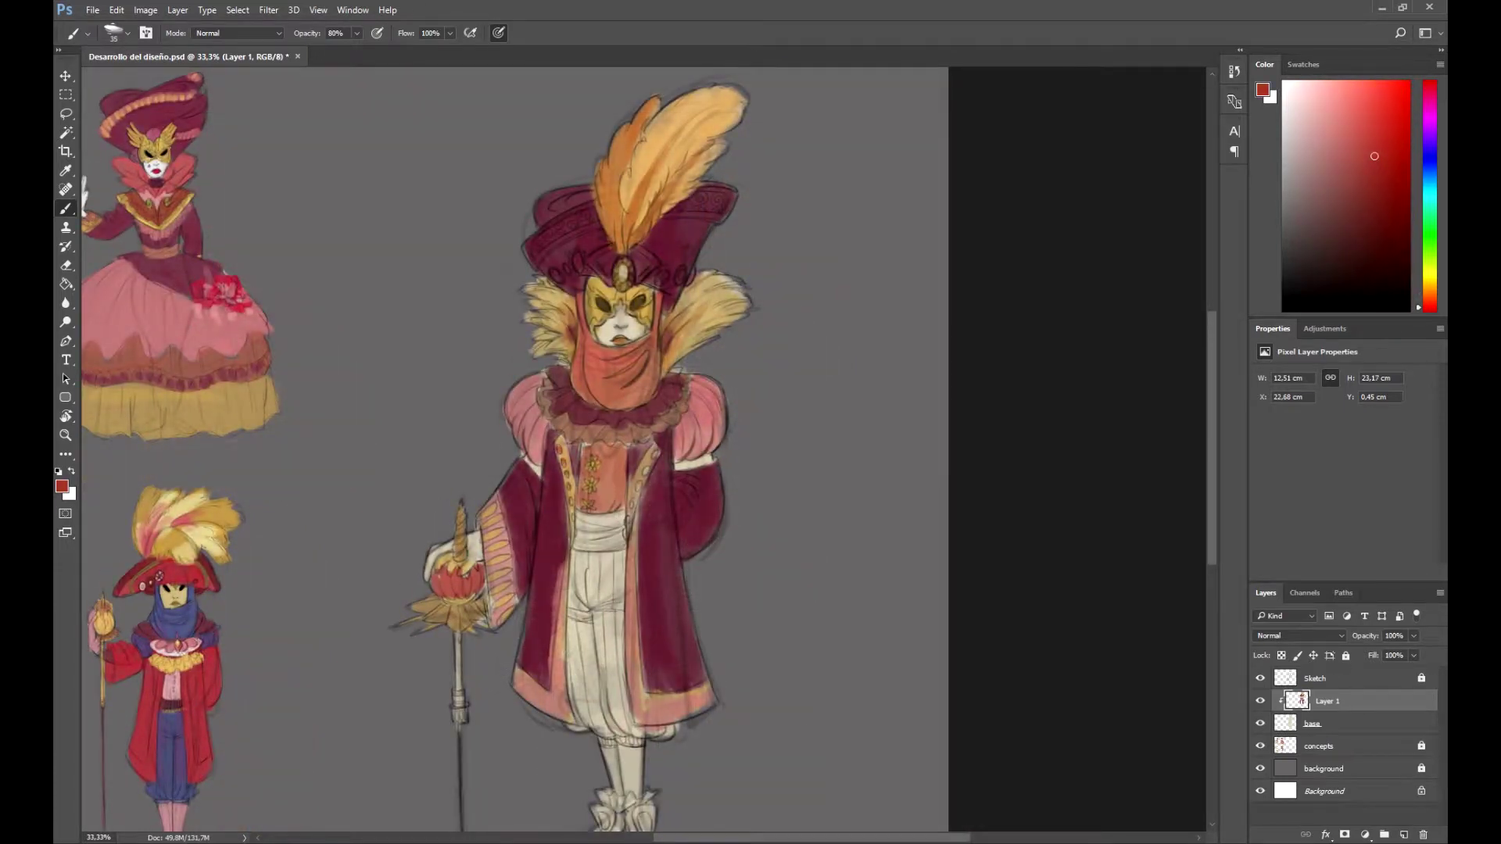
{"action": "left_click_drag", "start_coordinate": [628, 533], "coordinate": [597, 555]}
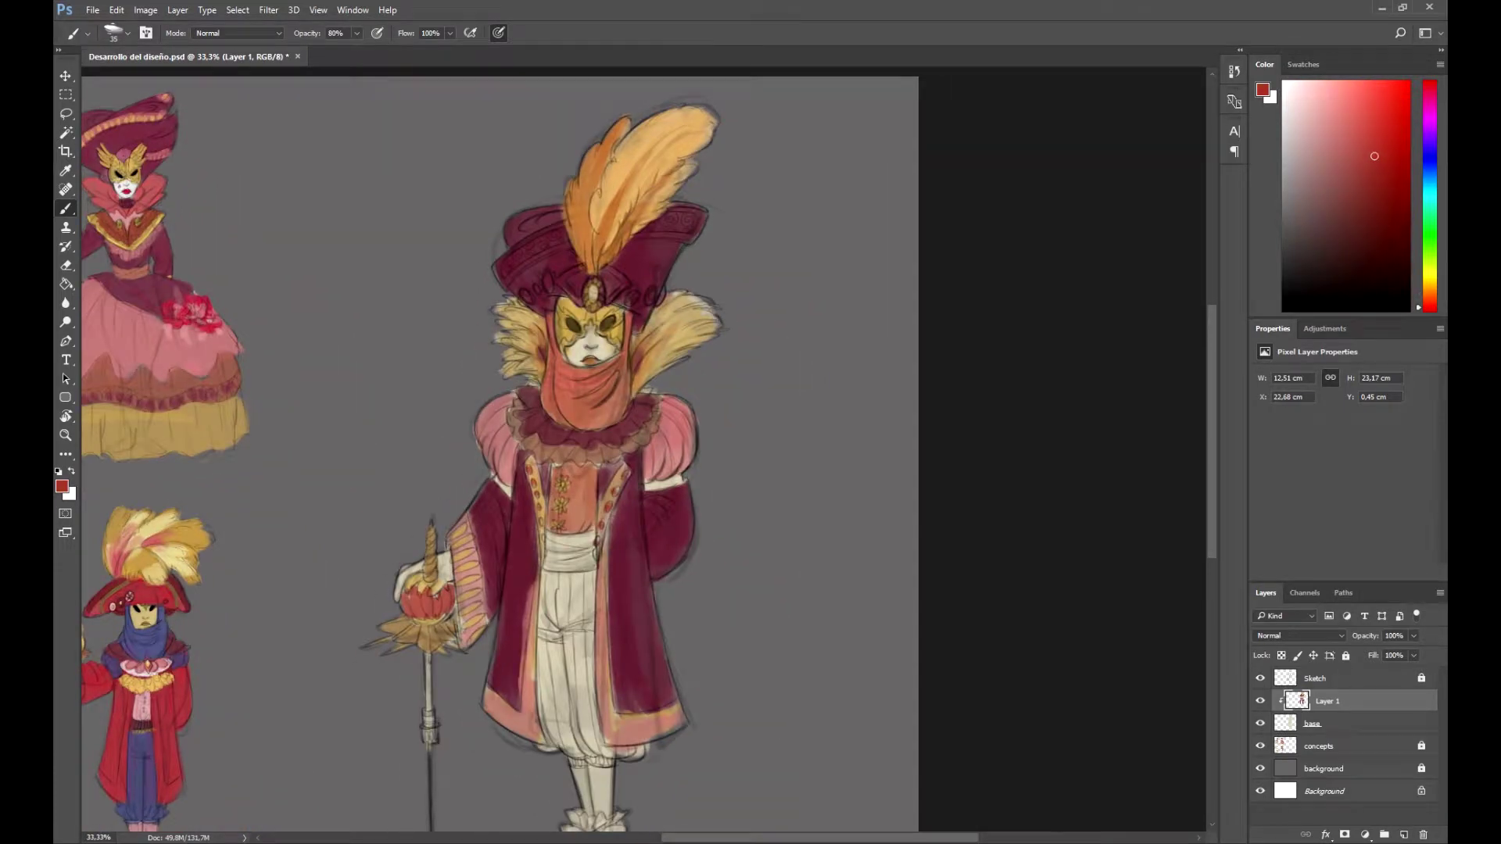
- Paint vertical reddish-pink stripes down the beige trousers
{"action": "left_click_drag", "start_coordinate": [562, 576], "coordinate": [590, 757]}
{"action": "left_click_drag", "start_coordinate": [587, 575], "coordinate": [594, 724]}
{"action": "left_click_drag", "start_coordinate": [595, 661], "coordinate": [612, 754]}
{"action": "left_click_drag", "start_coordinate": [546, 646], "coordinate": [554, 738]}
{"action": "left_click_drag", "start_coordinate": [552, 677], "coordinate": [563, 749]}
- Paint the waist sash red with a colour sampled from the cane head
{"action": "mouse_move", "coordinate": [595, 547]}
{"action": "left_mouse_down"}
{"action": "mouse_move", "coordinate": [597, 569]}
{"action": "mouse_move", "coordinate": [570, 591]}
{"action": "mouse_move", "coordinate": [585, 593]}
{"action": "left_mouse_up"}
{"action": "left_click", "coordinate": [426, 619], "text": "alt"}
{"action": "mouse_move", "coordinate": [579, 554]}
{"action": "left_mouse_down"}
{"action": "mouse_move", "coordinate": [598, 593]}
{"action": "mouse_move", "coordinate": [561, 590]}
{"action": "left_mouse_up"}
{"action": "left_click_drag", "start_coordinate": [559, 555], "coordinate": [587, 591]}
- Repaint the waistcoat in a pale dusty pink and tint the stockings with it
{"action": "left_click", "coordinate": [569, 508], "text": "alt"}
{"action": "mouse_move", "coordinate": [557, 491]}
{"action": "left_mouse_down"}
{"action": "mouse_move", "coordinate": [573, 549]}
{"action": "mouse_move", "coordinate": [595, 549]}
{"action": "left_mouse_up"}
{"action": "left_click_drag", "start_coordinate": [563, 493], "coordinate": [613, 340]}
{"action": "left_click_drag", "start_coordinate": [653, 638], "coordinate": [664, 681]}
- Paint the knee bands terracotta and start the ankle ruffle in a pink shade
{"action": "left_click", "coordinate": [688, 326], "text": "alt"}
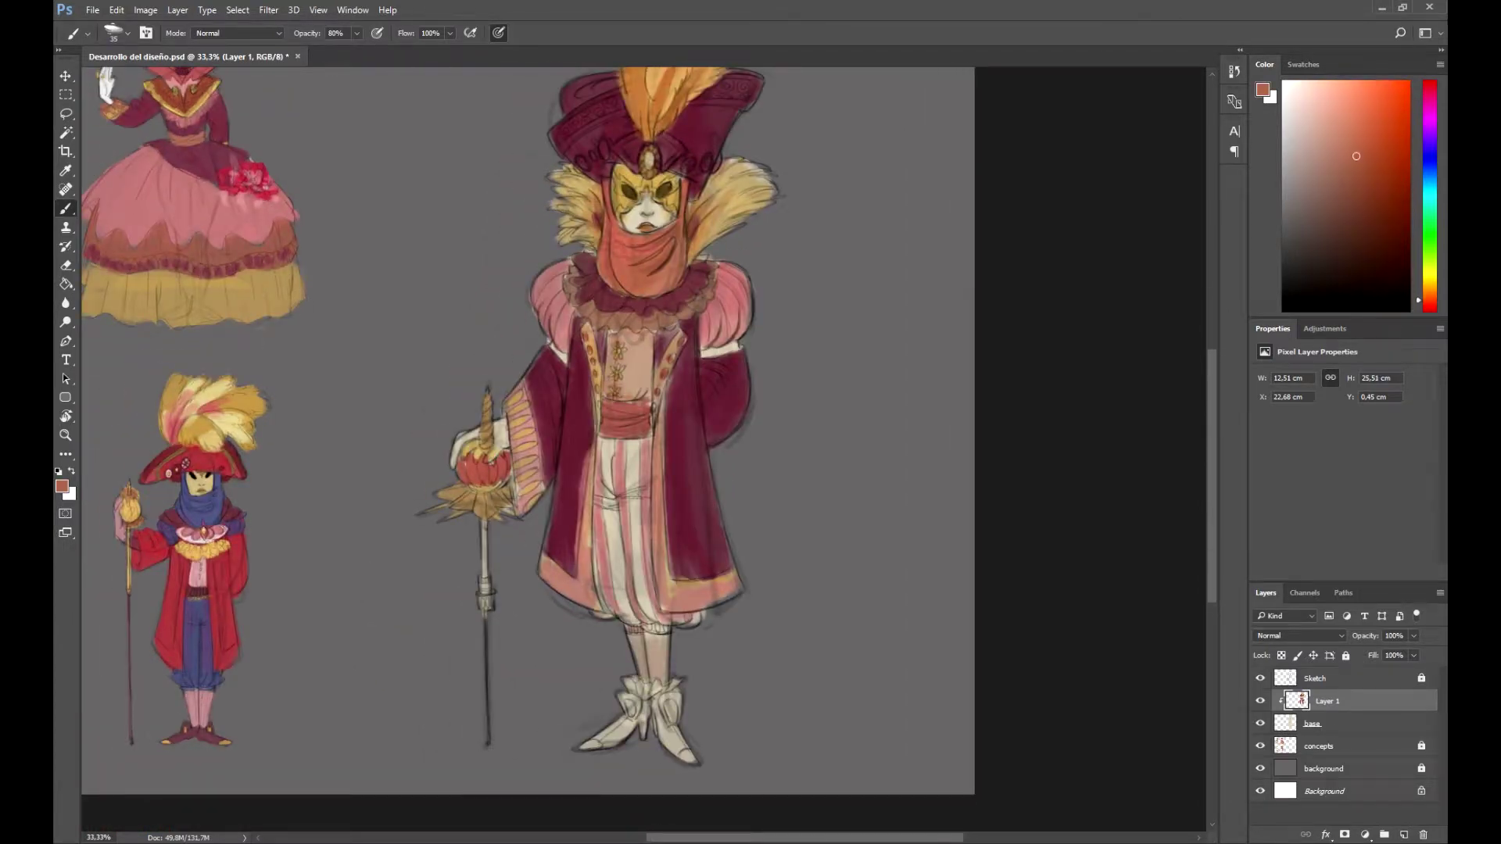
{"action": "left_click_drag", "start_coordinate": [528, 438], "coordinate": [525, 451]}
{"action": "left_click", "coordinate": [1429, 82]}
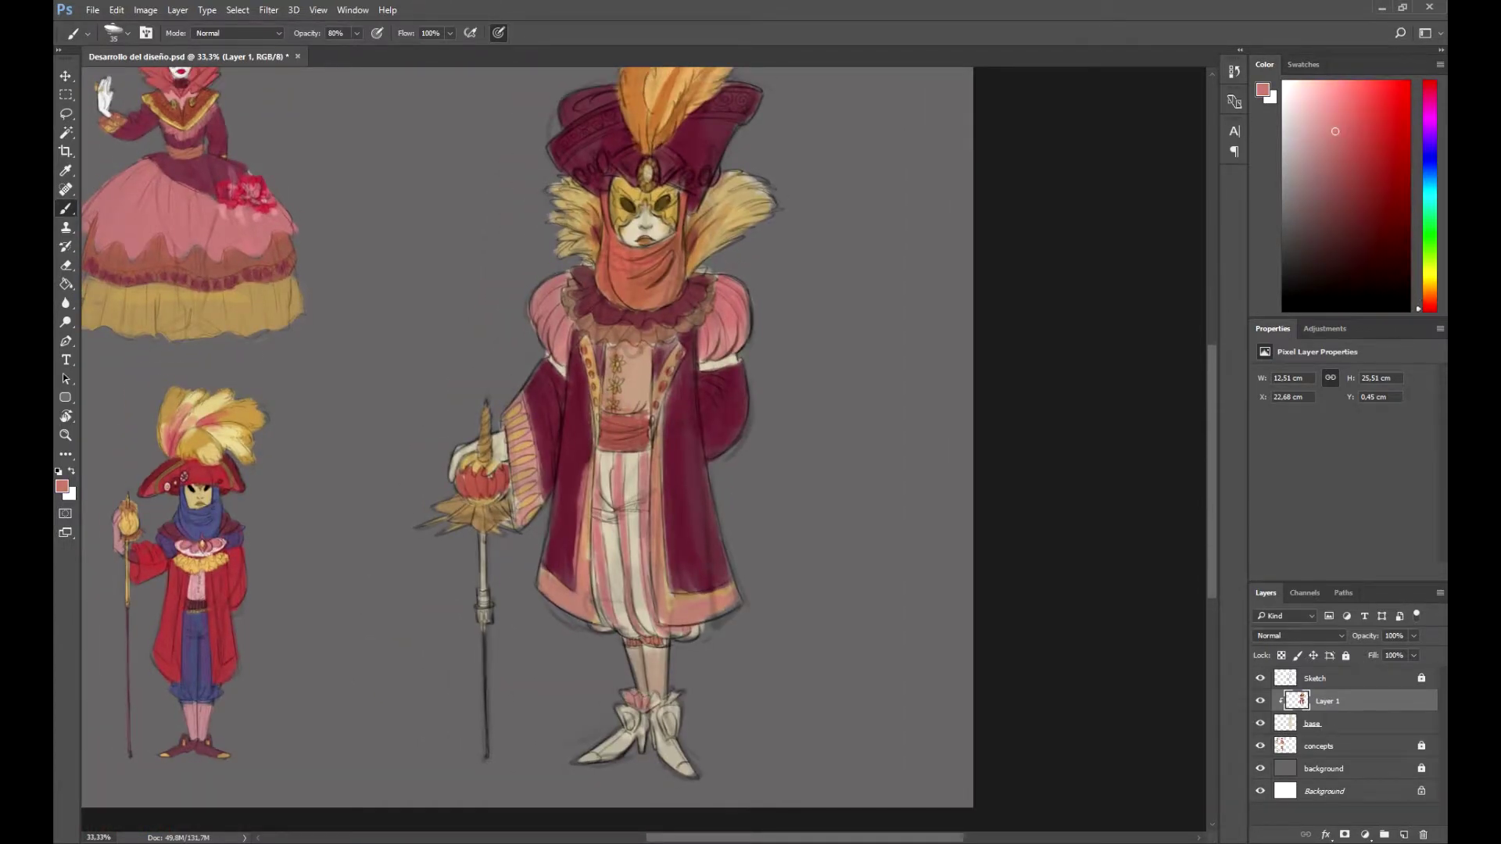
{"action": "left_click_drag", "start_coordinate": [649, 704], "coordinate": [628, 720]}
- Choose a dark burgundy and paint both shoes and their ankle ruffles
{"action": "left_click", "coordinate": [1357, 215]}
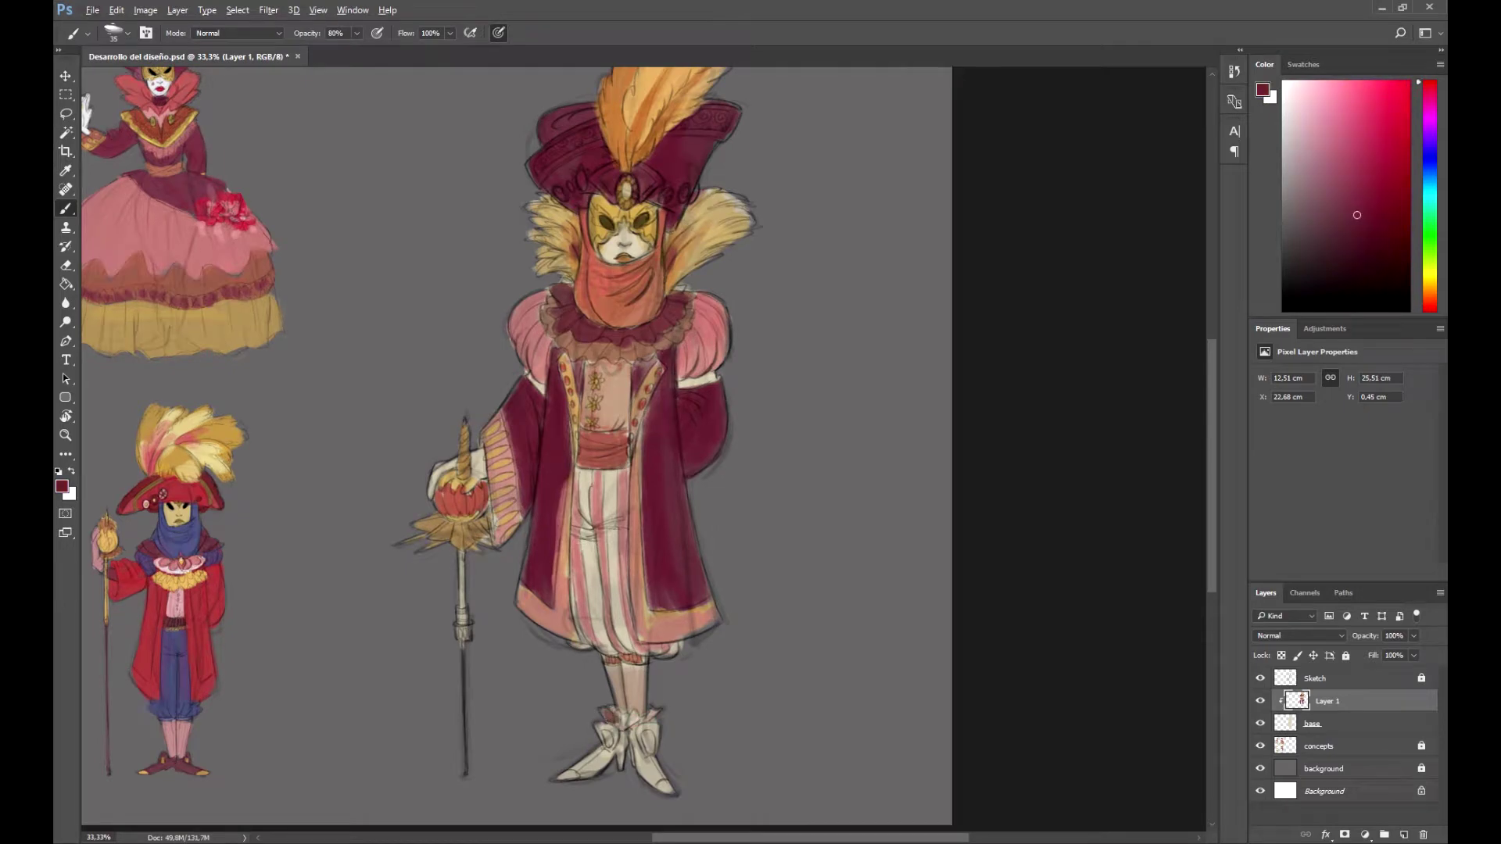
{"action": "mouse_move", "coordinate": [567, 774]}
{"action": "left_mouse_down"}
{"action": "mouse_move", "coordinate": [602, 754]}
{"action": "mouse_move", "coordinate": [617, 774]}
{"action": "mouse_move", "coordinate": [610, 728]}
{"action": "mouse_move", "coordinate": [670, 791]}
{"action": "left_mouse_up"}
{"action": "left_click_drag", "start_coordinate": [646, 721], "coordinate": [656, 742]}
{"action": "mouse_move", "coordinate": [630, 723]}
{"action": "left_mouse_down"}
{"action": "mouse_move", "coordinate": [645, 710]}
{"action": "mouse_move", "coordinate": [643, 663]}
{"action": "mouse_move", "coordinate": [610, 705]}
{"action": "left_mouse_up"}
- Add gold to the shoe tips and buckles and terracotta accents to the ankle ruffles
{"action": "left_click", "coordinate": [690, 571], "text": "alt"}
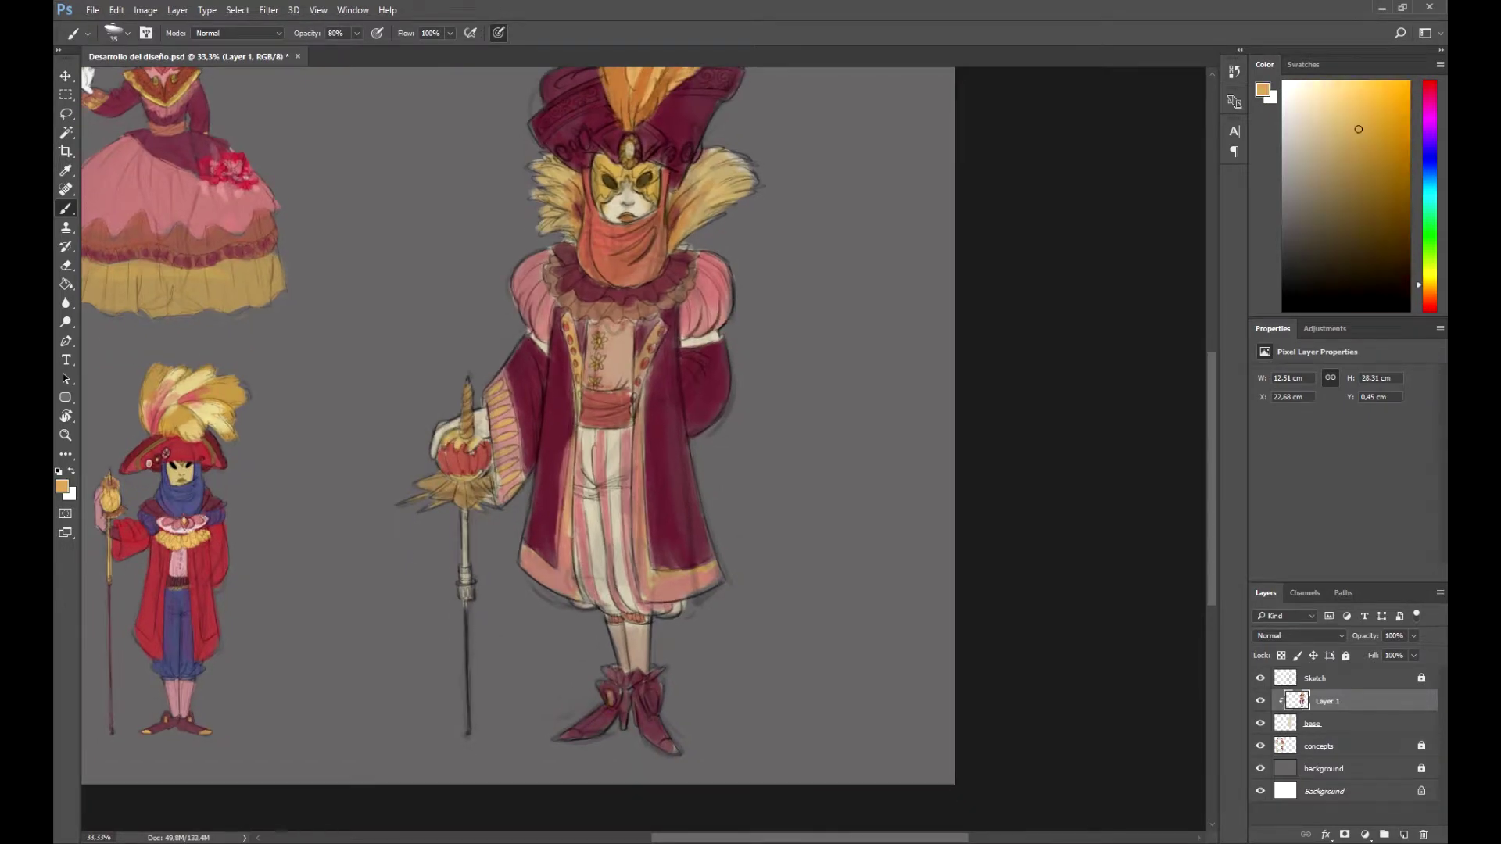
{"action": "left_click", "coordinate": [626, 680], "text": "alt"}
{"action": "scroll", "coordinate": [613, 313], "scroll_direction": "up", "scroll_amount": 2}
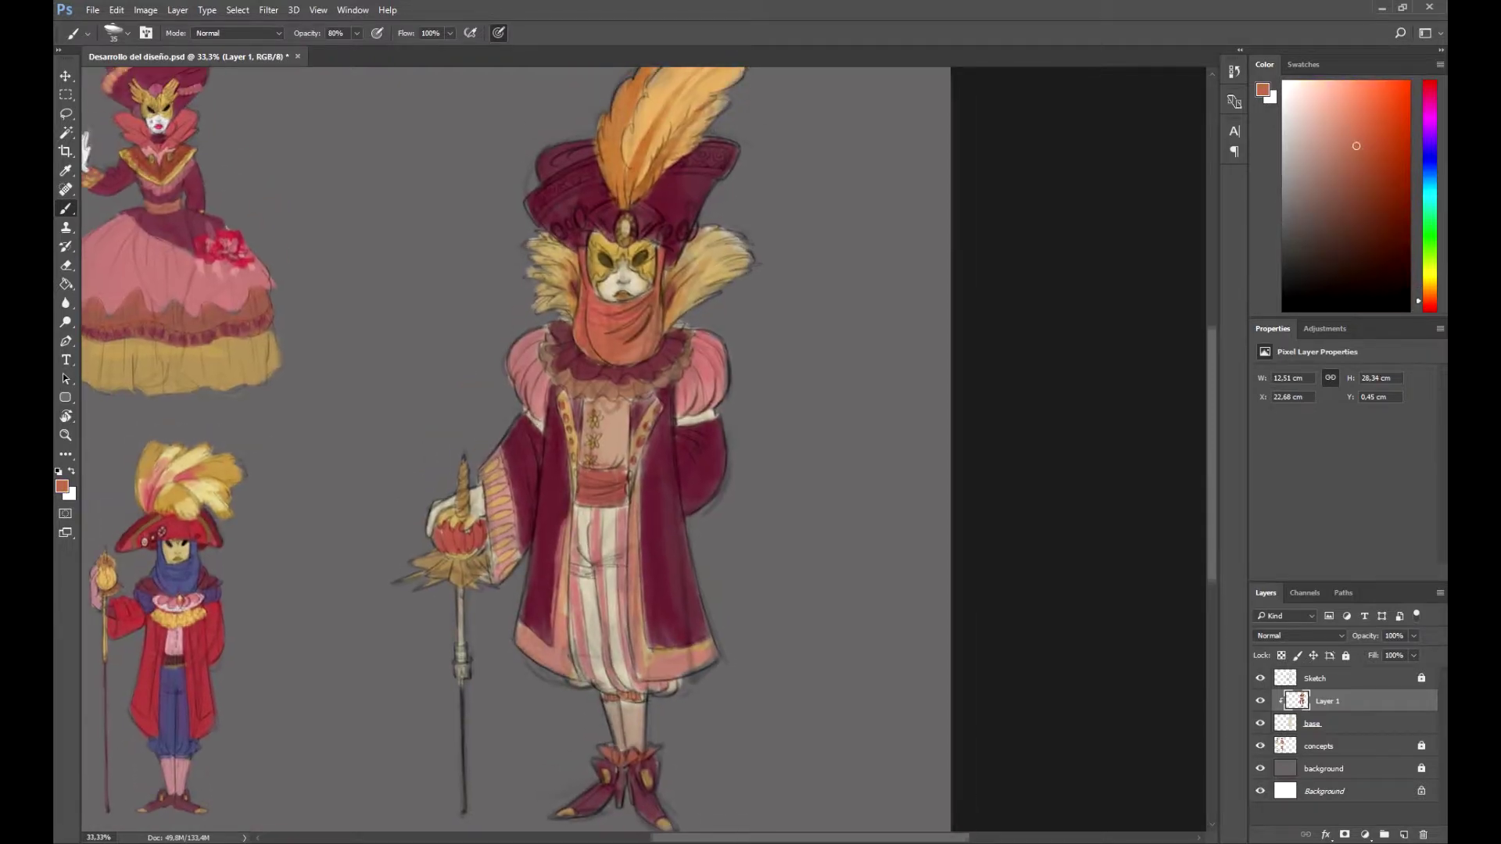
- Paint the upper cane shaft brown and the bands below the puffed sleeves in a sampled tan
{"action": "left_click", "coordinate": [613, 227], "text": "alt"}
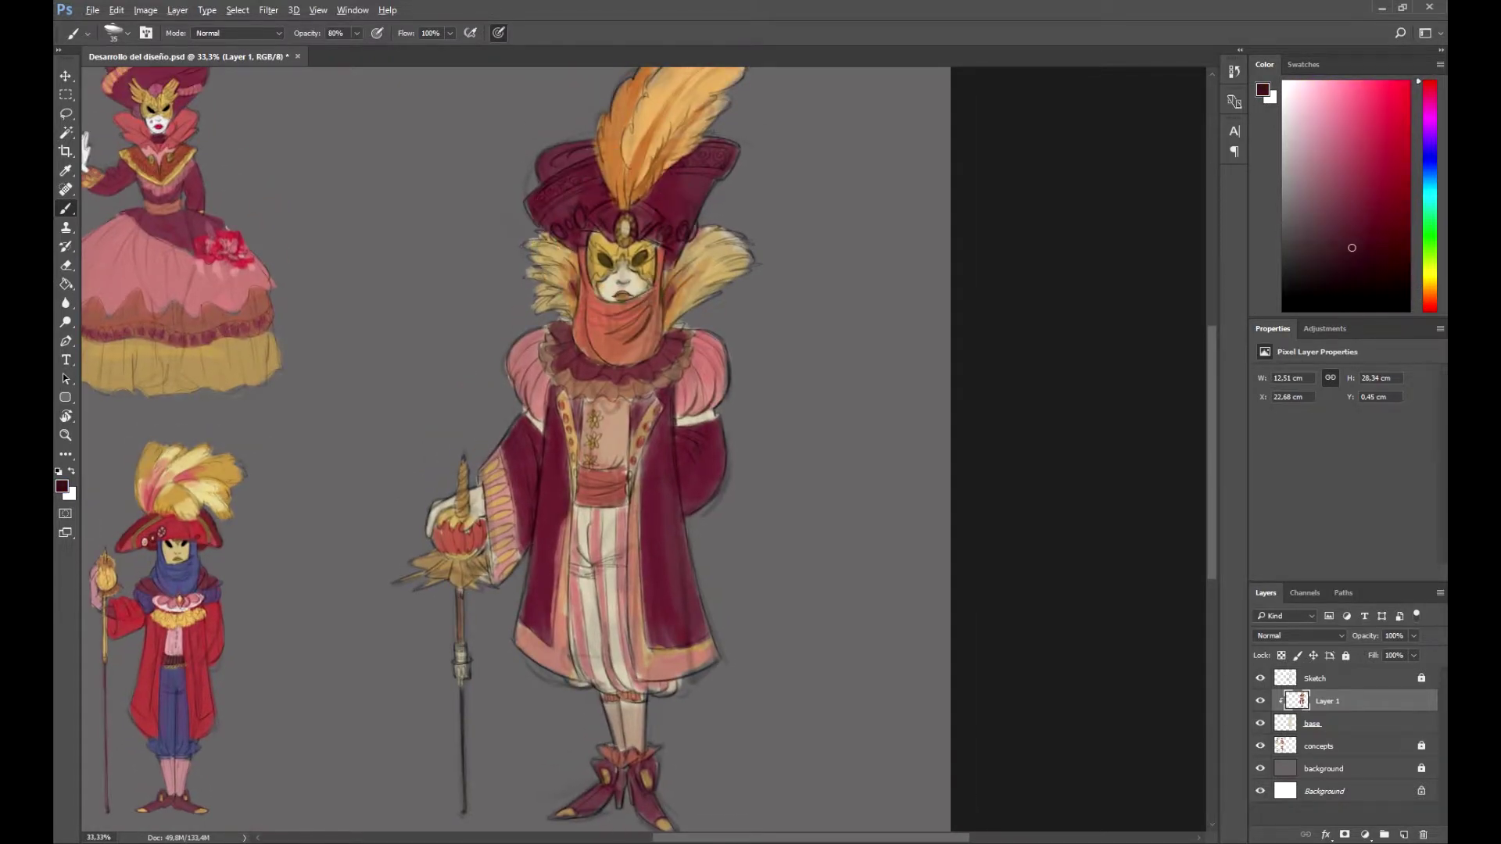
{"action": "left_click", "coordinate": [436, 553], "text": "alt"}
{"action": "left_click_drag", "start_coordinate": [438, 548], "coordinate": [420, 599]}
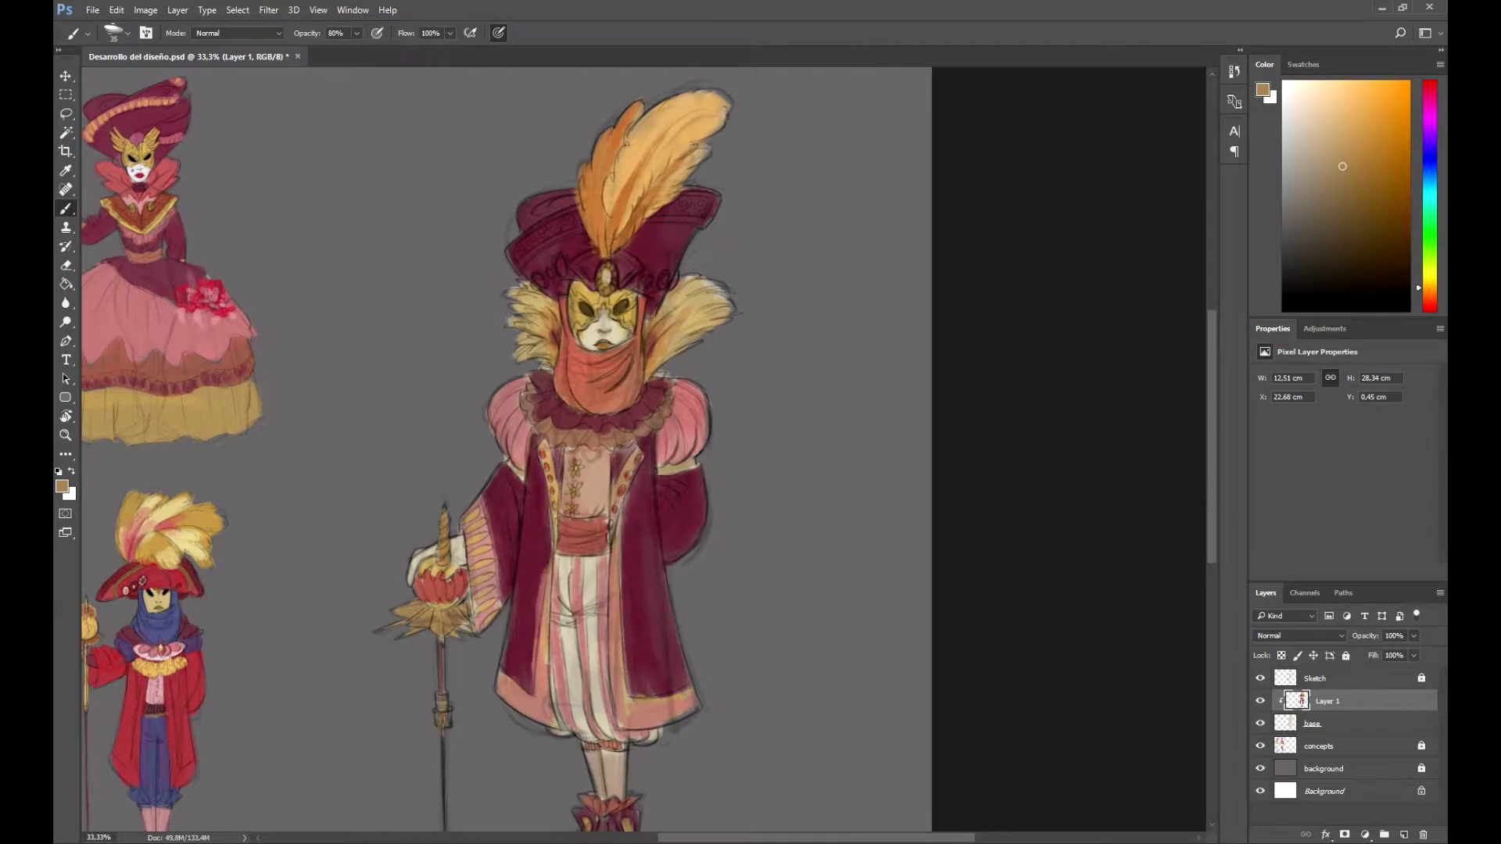
- Paint the round gems along the hat's lower band in sampled terracotta, with a pale cream highlight on them
{"action": "left_click", "coordinate": [598, 391], "text": "alt"}
{"action": "mouse_move", "coordinate": [661, 467]}
{"action": "left_mouse_down"}
{"action": "mouse_move", "coordinate": [693, 460]}
{"action": "mouse_move", "coordinate": [661, 457]}
{"action": "mouse_move", "coordinate": [646, 506]}
{"action": "left_mouse_up"}
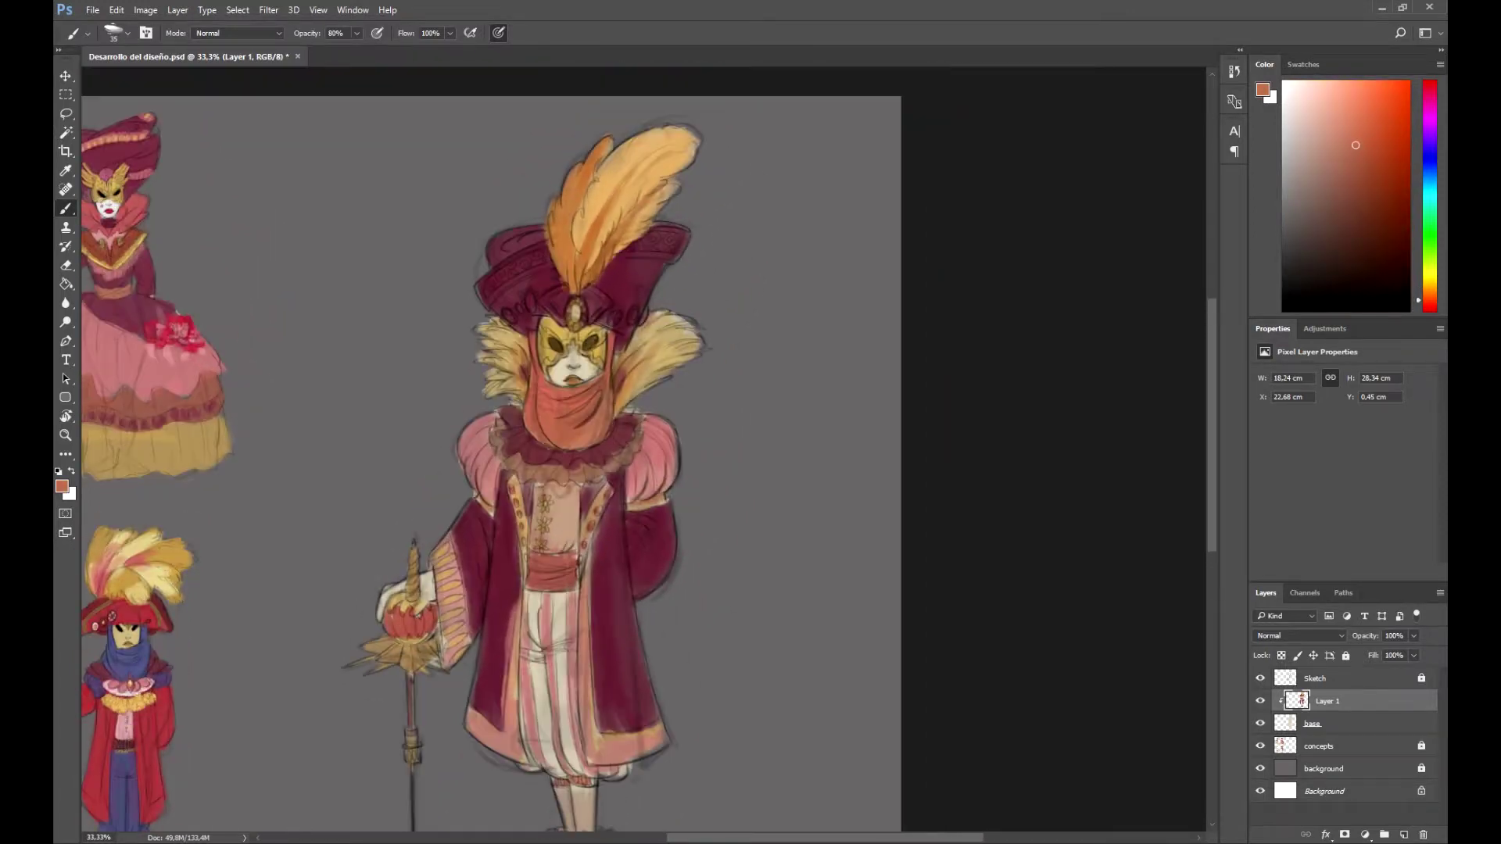
{"action": "left_click_drag", "start_coordinate": [617, 317], "coordinate": [629, 394]}
{"action": "left_click", "coordinate": [629, 395], "text": "alt"}
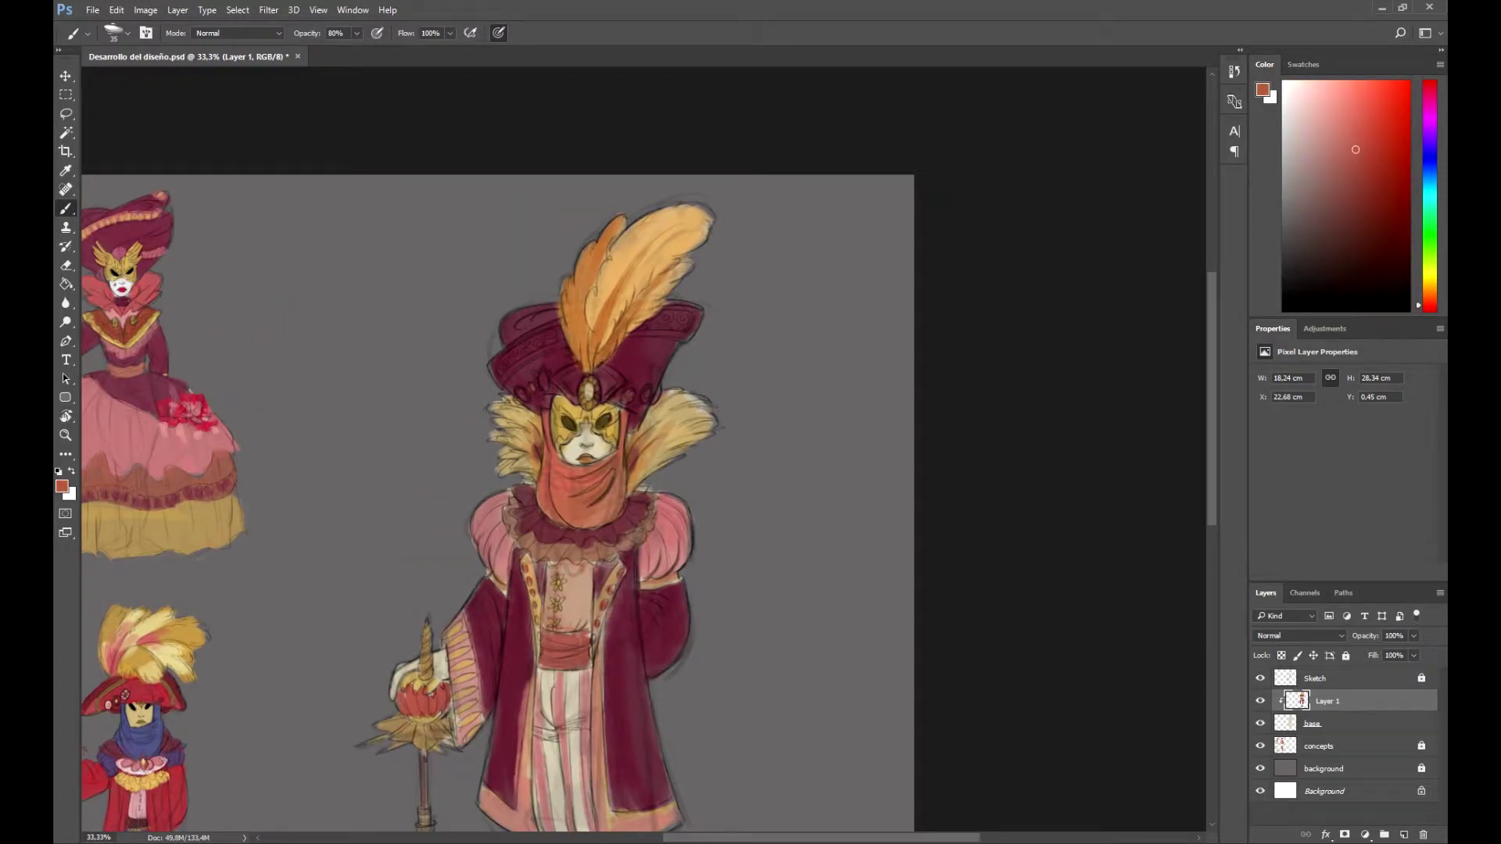
{"action": "left_click", "coordinate": [645, 394], "text": "alt"}
{"action": "left_click", "coordinate": [603, 392], "text": "alt"}
{"action": "left_click", "coordinate": [580, 443], "text": "alt"}
{"action": "left_click", "coordinate": [542, 380]}
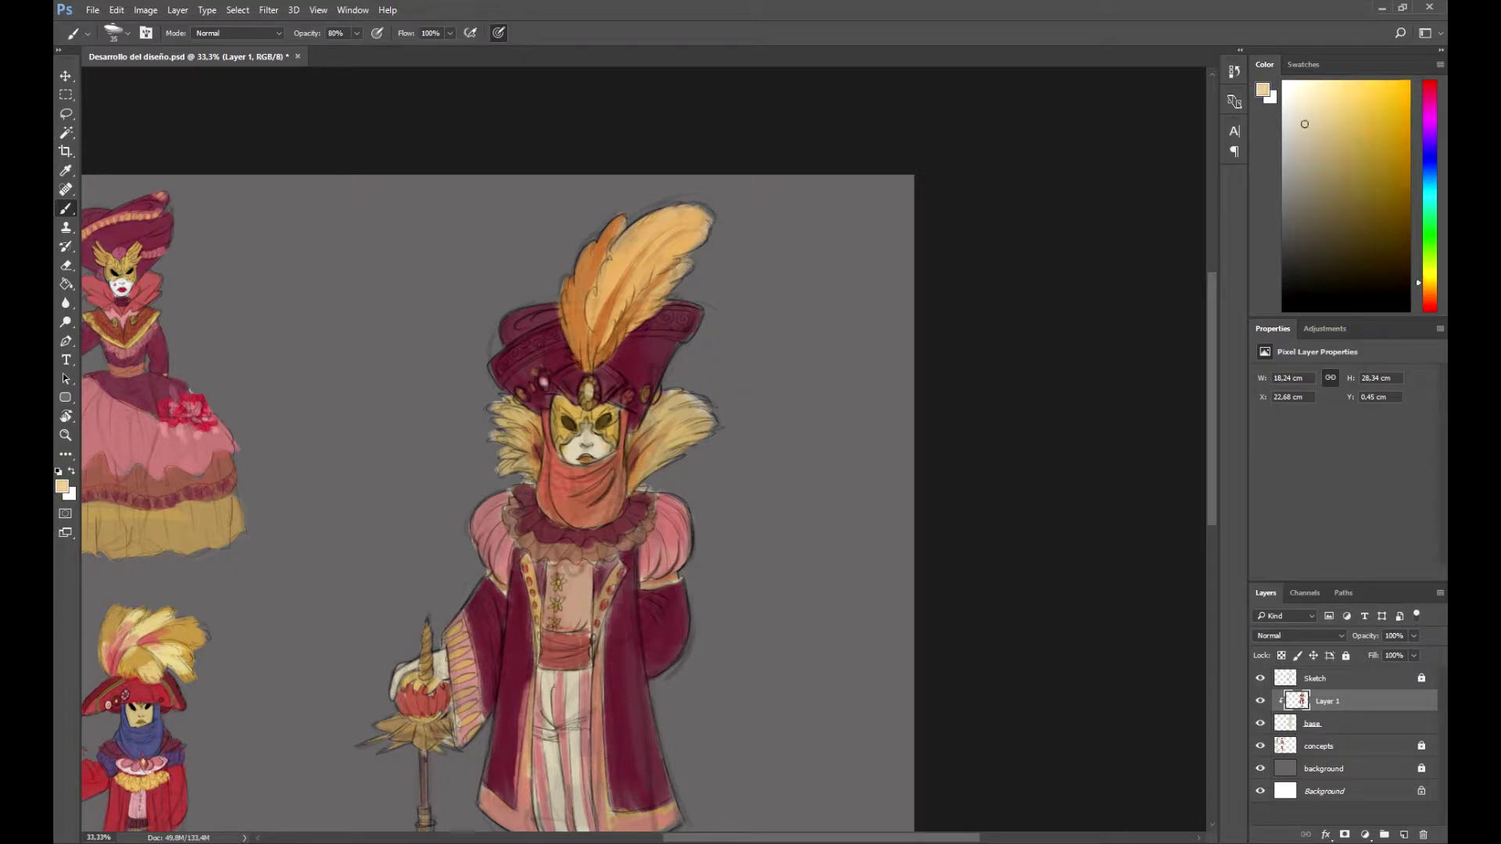
{"action": "mouse_move", "coordinate": [543, 380]}
{"action": "left_mouse_down"}
{"action": "mouse_move", "coordinate": [517, 426]}
{"action": "mouse_move", "coordinate": [535, 380]}
{"action": "mouse_move", "coordinate": [668, 358]}
{"action": "left_mouse_up"}
- Colour the hat's upturned brim bands terracotta and trim their edges with sampled gold
{"action": "left_click", "coordinate": [539, 539], "text": "alt"}
{"action": "left_click", "coordinate": [539, 455], "text": "alt"}
{"action": "left_click_drag", "start_coordinate": [471, 427], "coordinate": [504, 404]}
{"action": "left_click_drag", "start_coordinate": [504, 404], "coordinate": [537, 388]}
{"action": "mouse_move", "coordinate": [482, 393]}
{"action": "left_mouse_down"}
{"action": "mouse_move", "coordinate": [532, 370]}
{"action": "mouse_move", "coordinate": [637, 377]}
{"action": "left_mouse_up"}
{"action": "left_click_drag", "start_coordinate": [637, 379], "coordinate": [669, 380]}
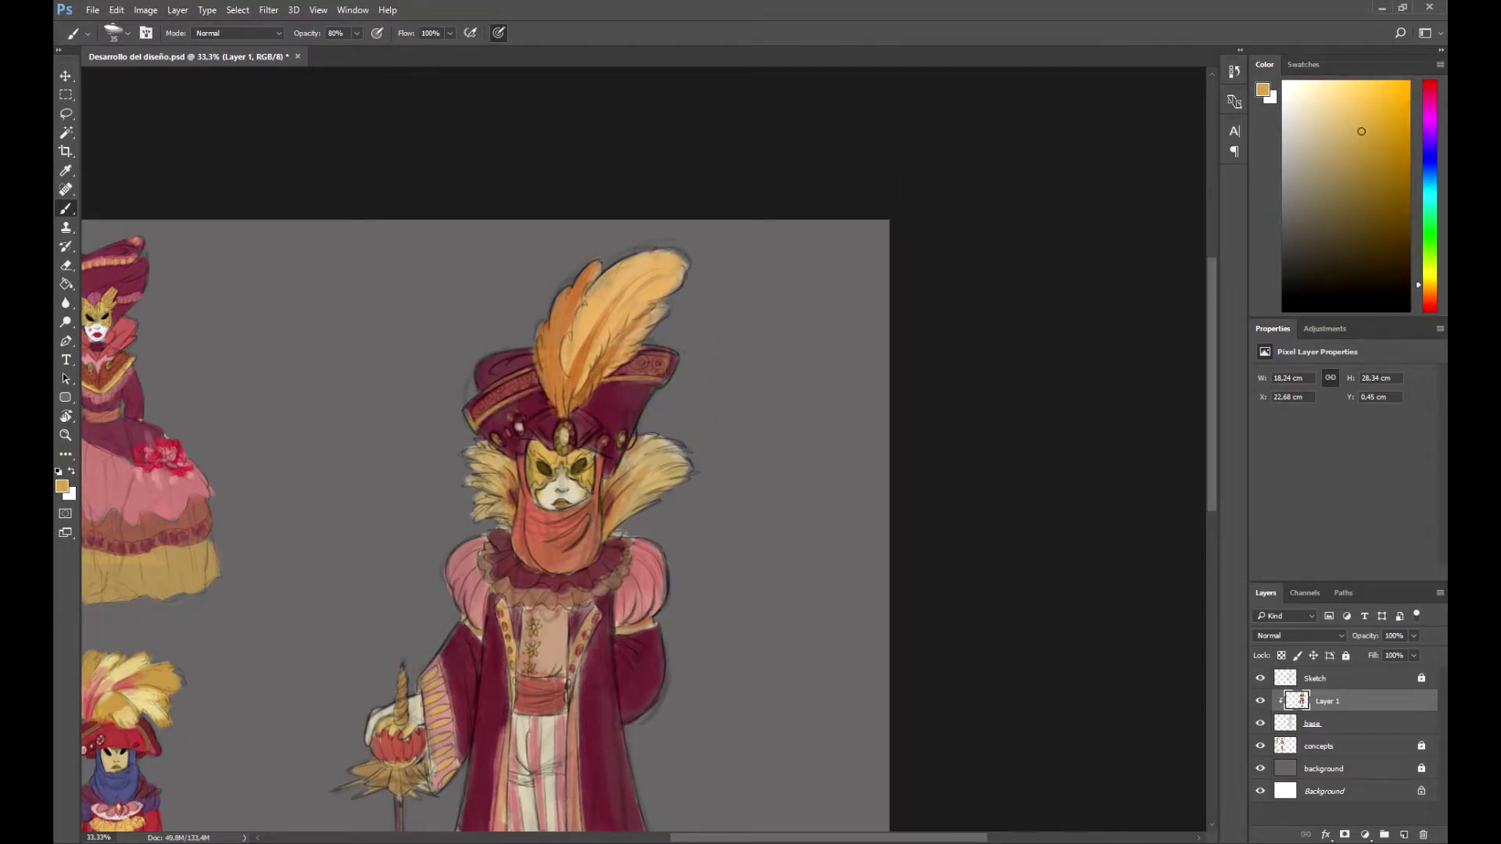
- Paint the terracotta panel and gold trim around the hat's central jewel, sample a dark burgundy, and save the document
{"action": "left_click", "coordinate": [510, 393], "text": "alt"}
{"action": "left_click", "coordinate": [547, 536], "text": "alt"}
{"action": "left_click_drag", "start_coordinate": [540, 424], "coordinate": [584, 431]}
{"action": "mouse_move", "coordinate": [565, 437]}
{"action": "left_mouse_down"}
{"action": "mouse_move", "coordinate": [533, 508]}
{"action": "mouse_move", "coordinate": [561, 430]}
{"action": "left_mouse_up"}
{"action": "left_click", "coordinate": [451, 739], "text": "alt"}
{"action": "key", "text": "ctrl+s"}
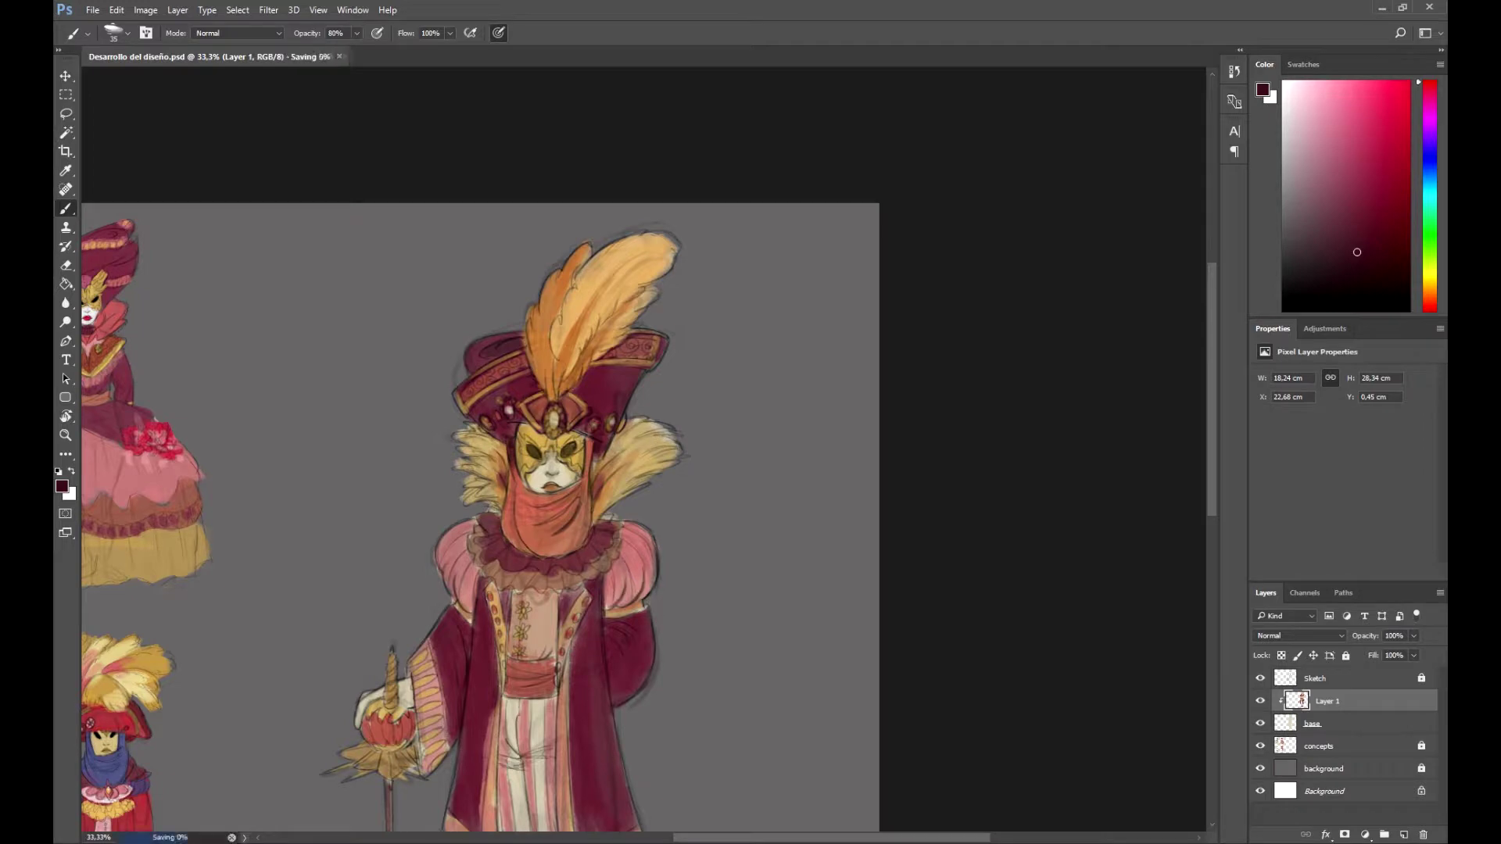
- Rename the painted colour layer as "colors" and add a new layer above the Sketch layer
{"action": "key", "text": "ctrl+minus"}
{"action": "key", "text": "ctrl+plus"}
{"action": "double_click", "coordinate": [1326, 701]}
{"action": "type", "text": "colors"}
{"action": "key", "text": "Return"}
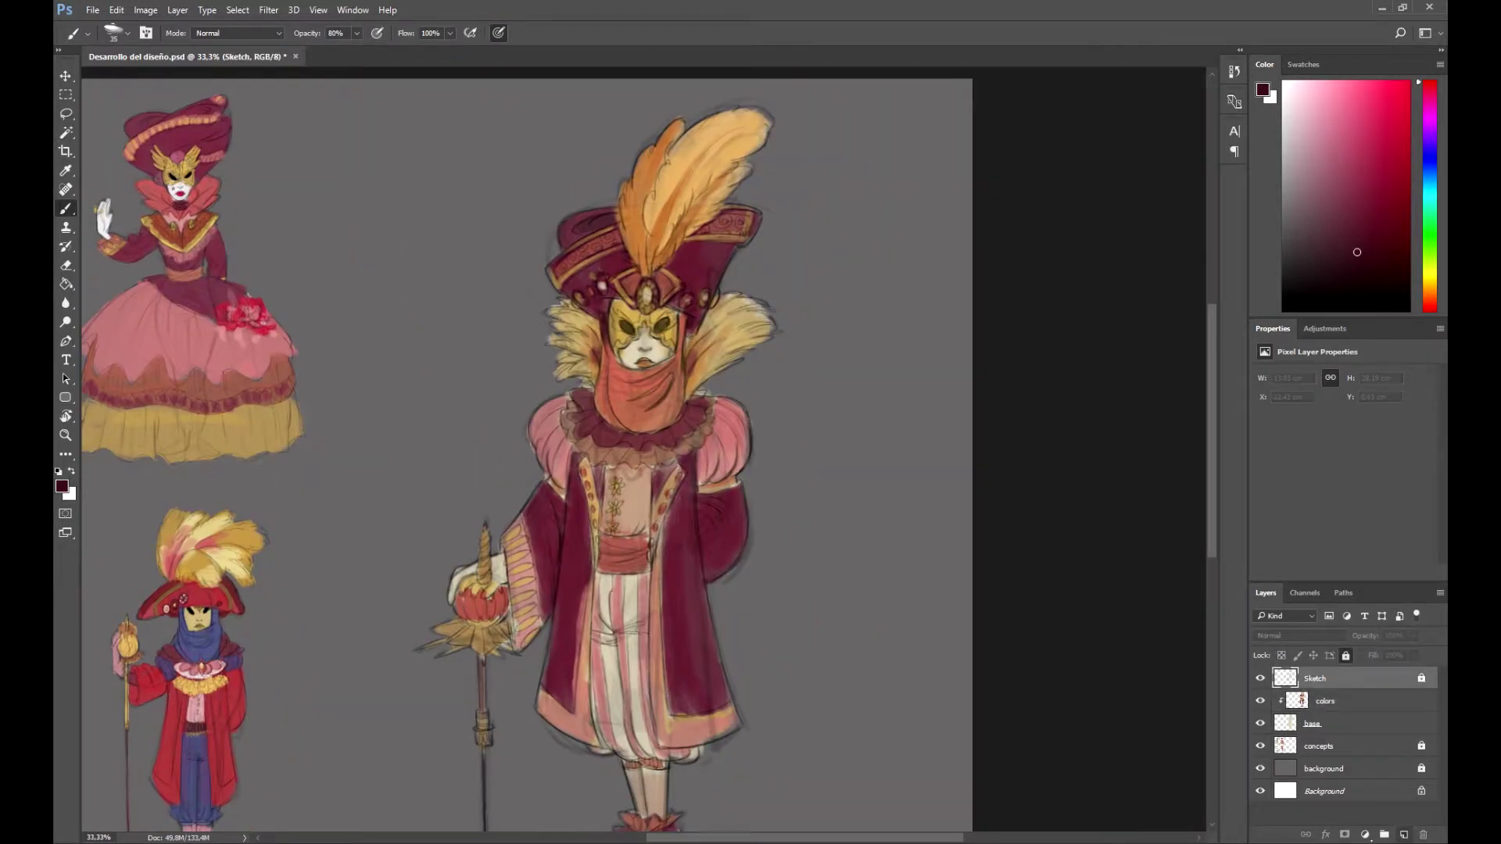
{"action": "key", "text": "ctrl+shift+alt+n"}
{"action": "key", "text": "ctrl+plus"}
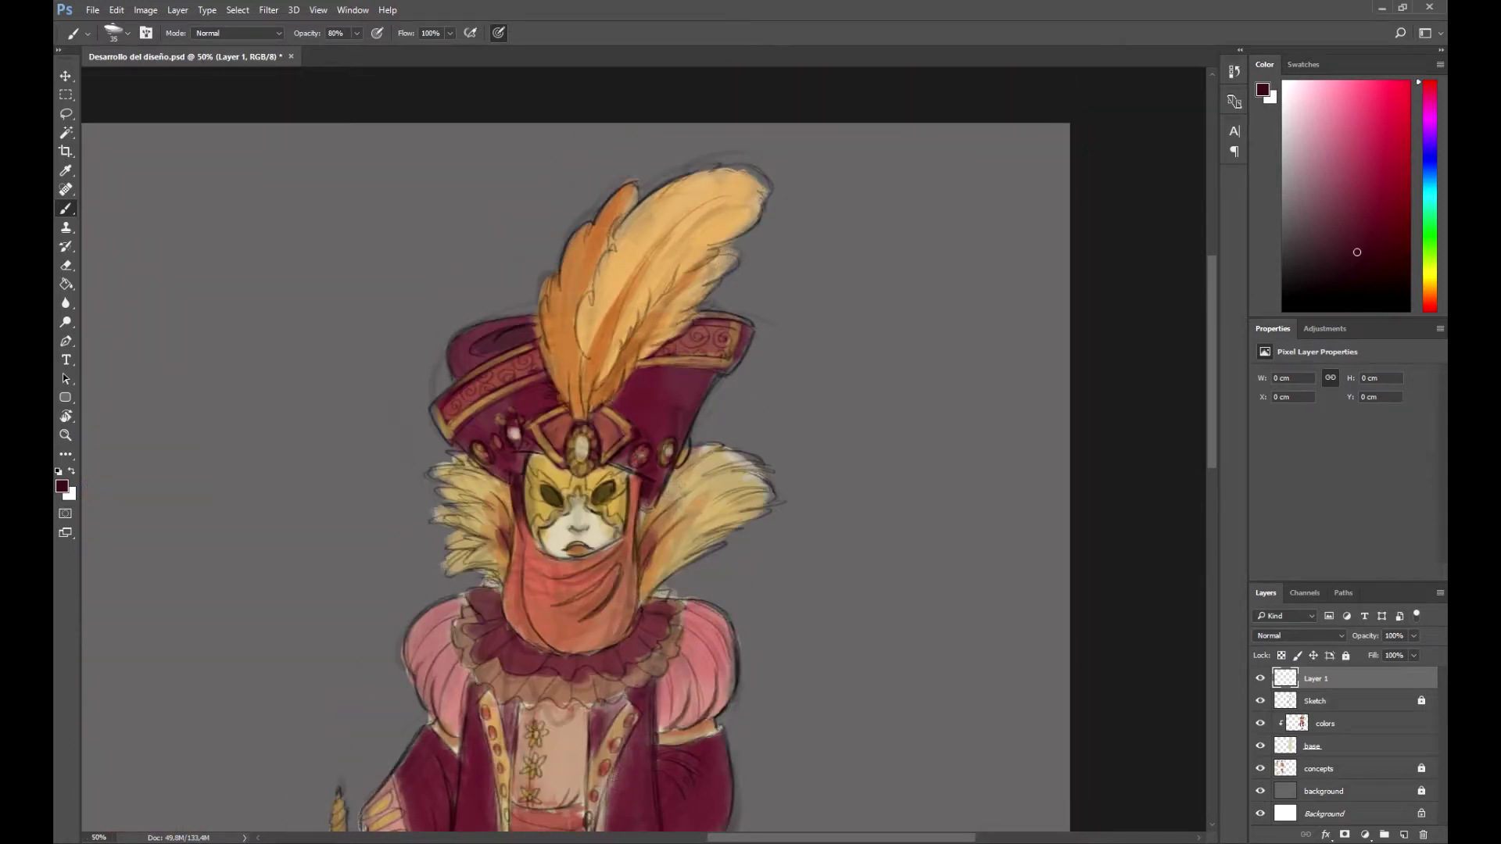
- Paint over the smaller hat feather's sketch lines and edges on the new layer with sampled light and mid oranges
{"action": "left_click", "coordinate": [602, 258], "text": "alt"}
{"action": "left_click", "coordinate": [673, 234], "text": "alt"}
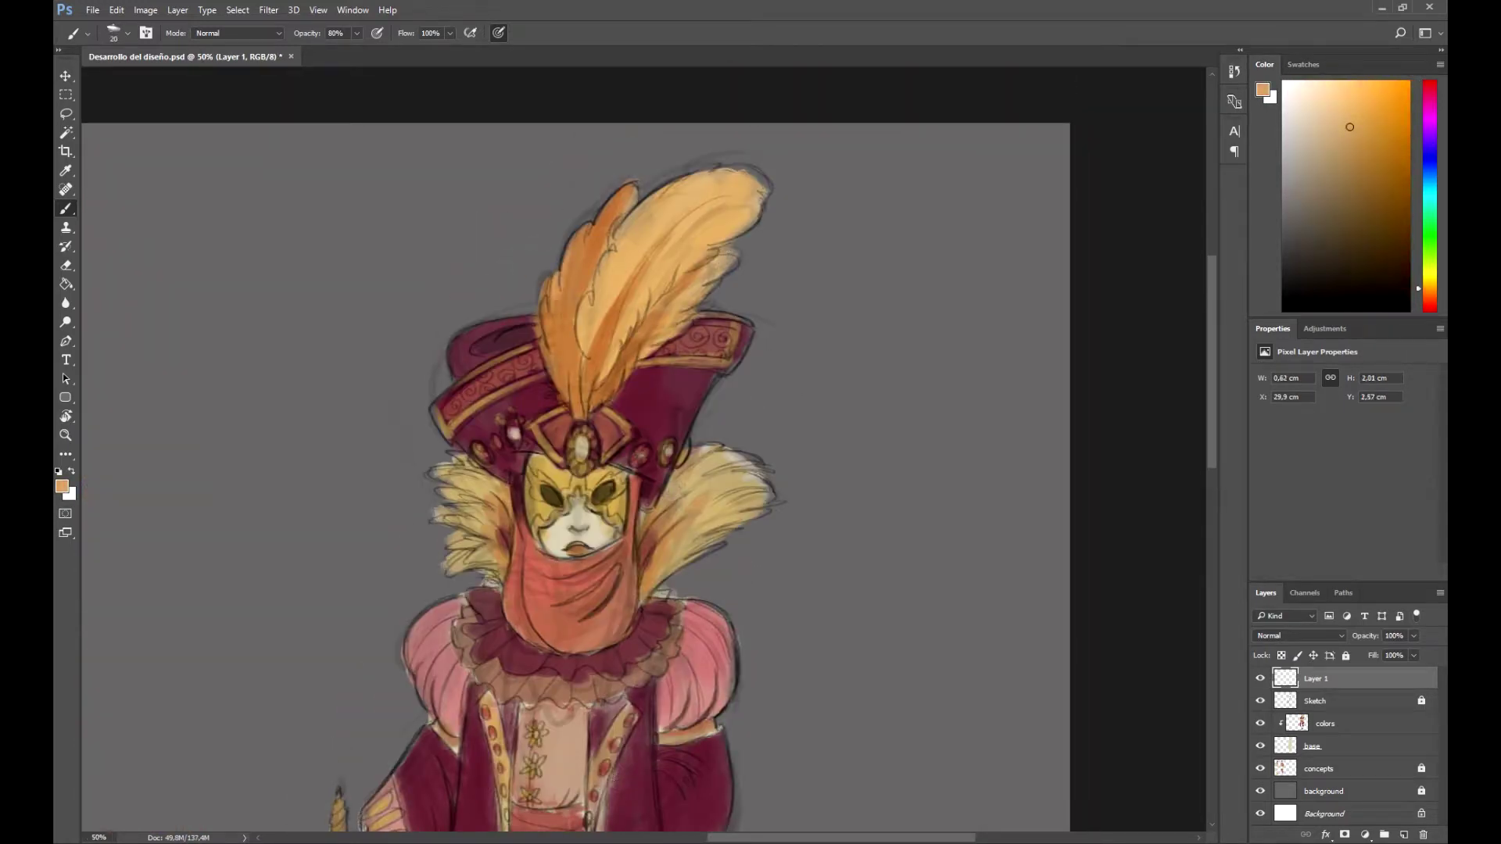
{"action": "left_click_drag", "start_coordinate": [625, 235], "coordinate": [604, 184]}
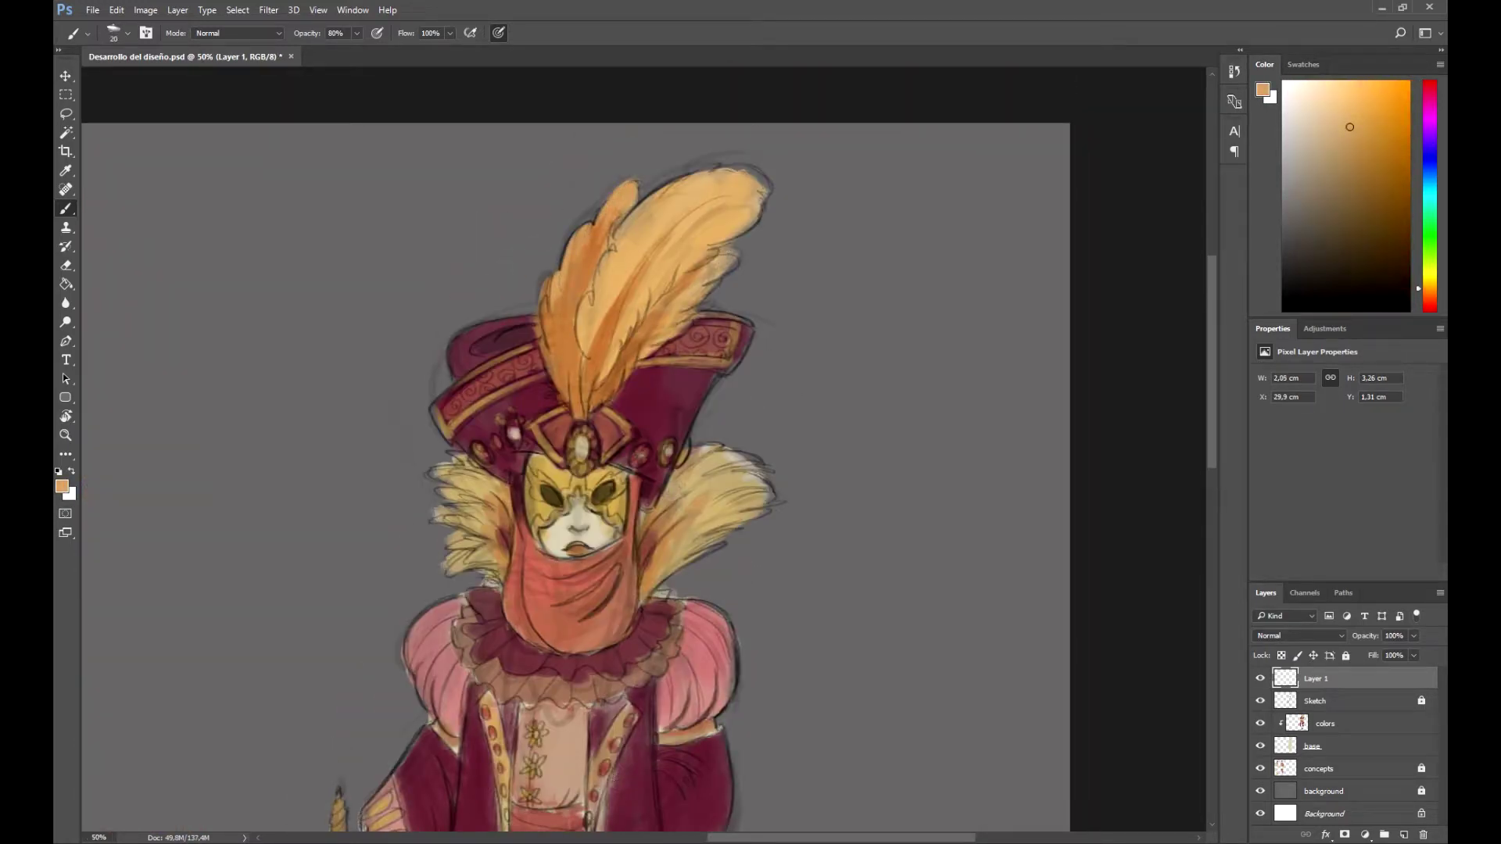
{"action": "left_click_drag", "start_coordinate": [554, 332], "coordinate": [546, 385]}
{"action": "left_click", "coordinate": [549, 387], "text": "alt"}
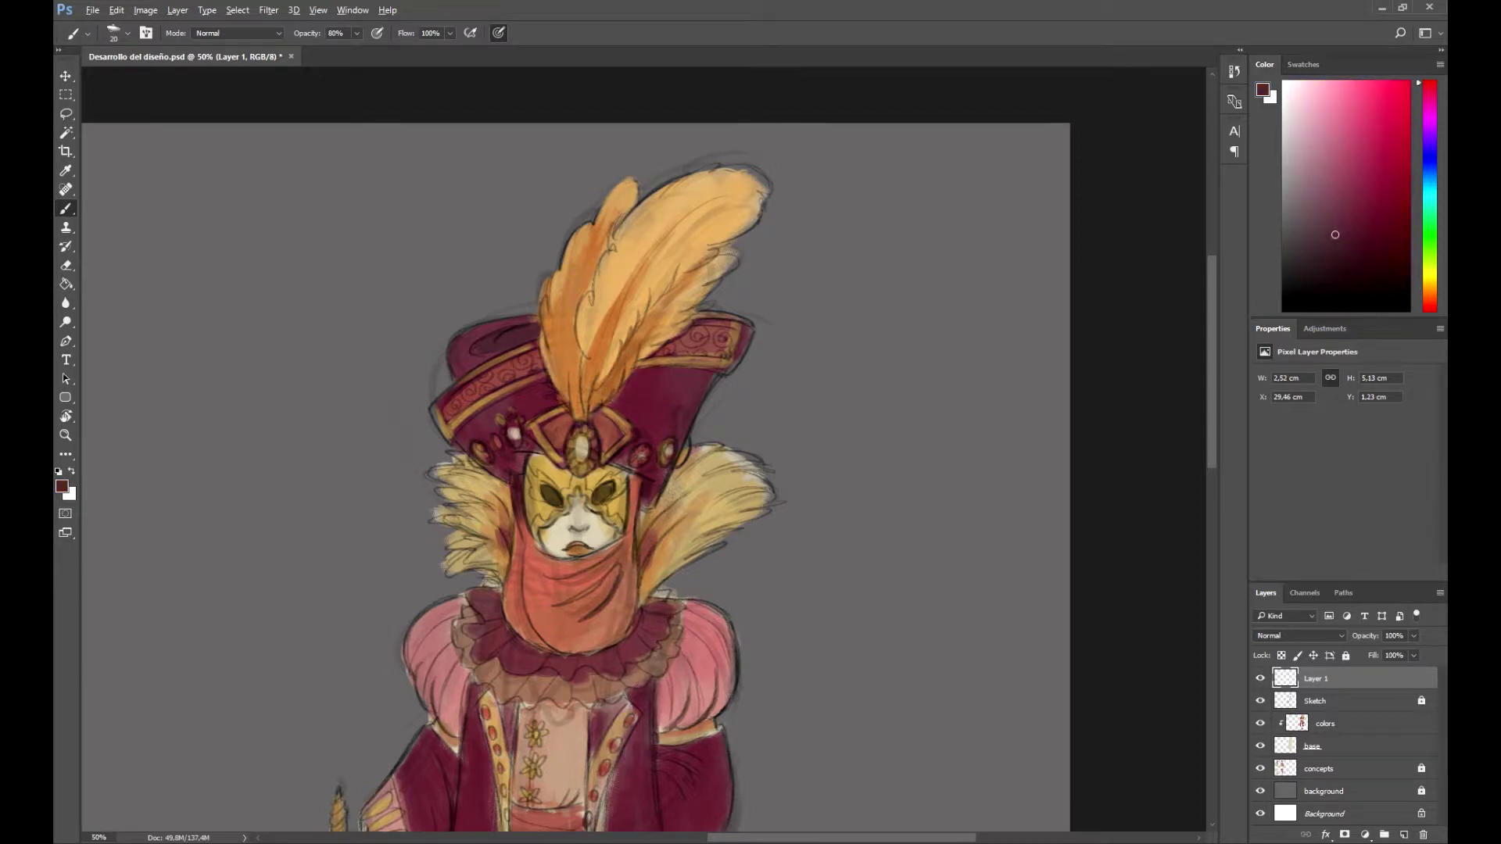
{"action": "left_click", "coordinate": [547, 328], "text": "alt"}
{"action": "left_click", "coordinate": [548, 313], "text": "alt"}
{"action": "left_click", "coordinate": [547, 321], "text": "alt"}
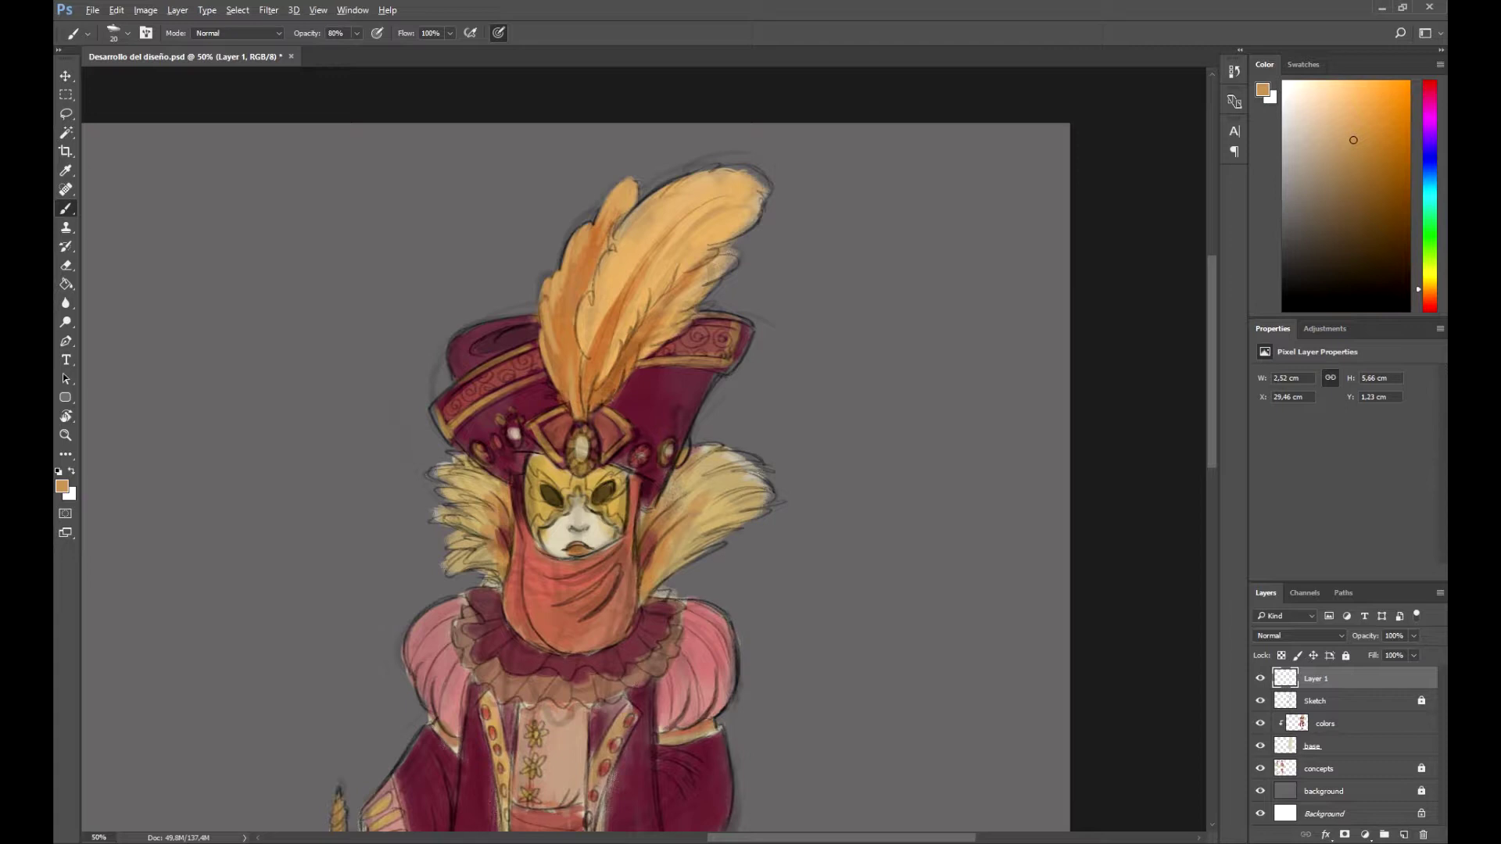
- Darken the feathers' barbs and base with sampled orange-brown and dark reddish brown, and save the document
{"action": "left_click", "coordinate": [570, 375], "text": "alt"}
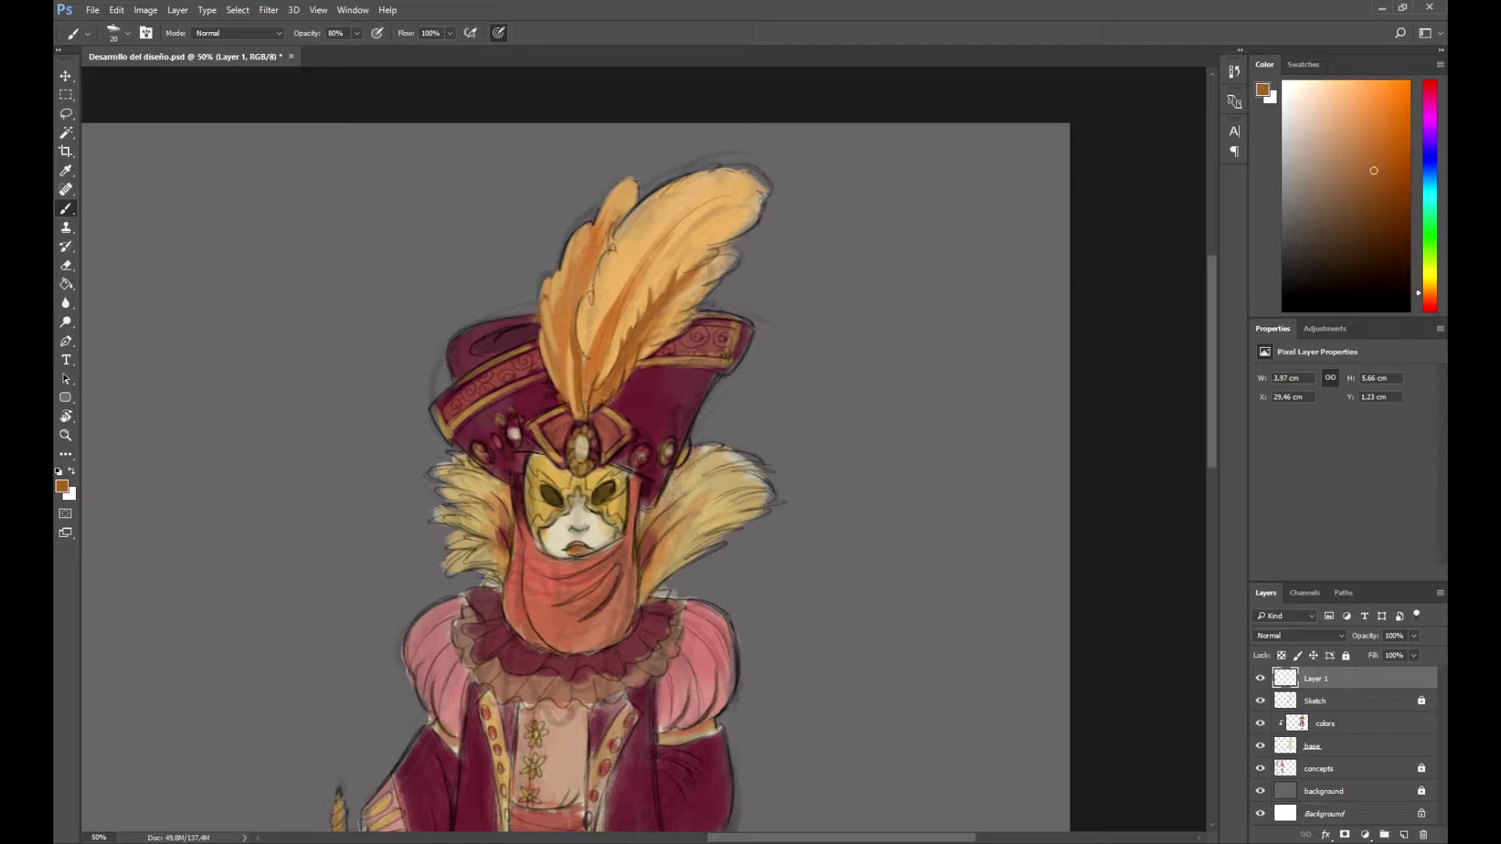
{"action": "left_click", "coordinate": [680, 375], "text": "alt"}
{"action": "left_click", "coordinate": [608, 346], "text": "alt"}
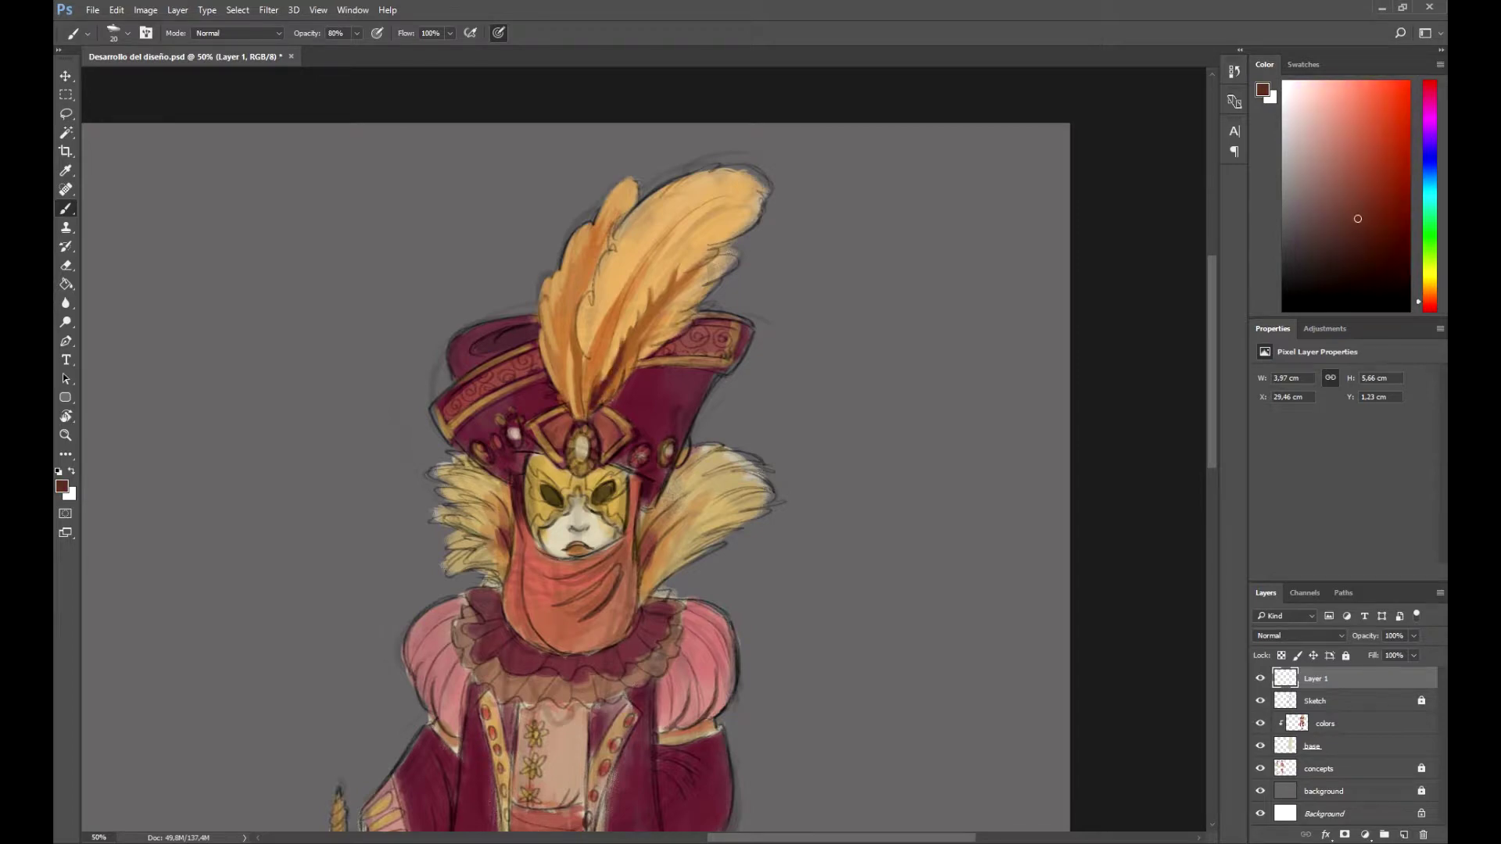
{"action": "key", "text": "ctrl+s"}
{"action": "key", "text": "ctrl+minus"}
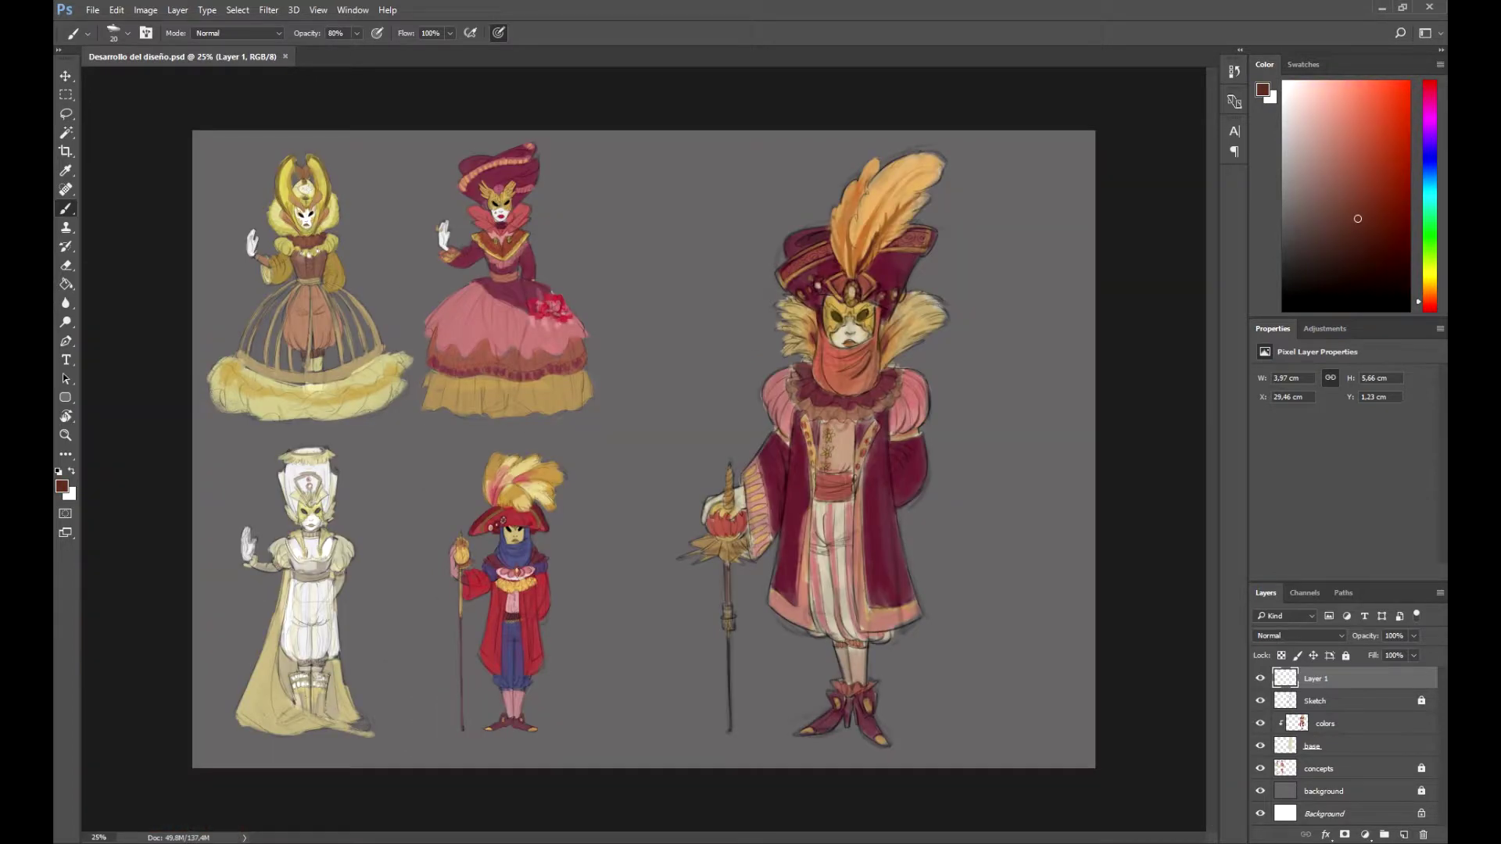
- Rename the feather paint layer as "color 1" and add a new layer above it in Multiply blend mode
{"action": "type", "text": "or 1"}
{"action": "key", "text": "Return"}
{"action": "key", "text": "ctrl+shift+alt+n"}
{"action": "left_click", "coordinate": [1298, 636]}
{"action": "left_click", "coordinate": [1298, 389]}
- Choose the 394 px soft round brush with 0% hardness and enlarge it to 600 px
{"action": "left_click", "coordinate": [127, 33]}
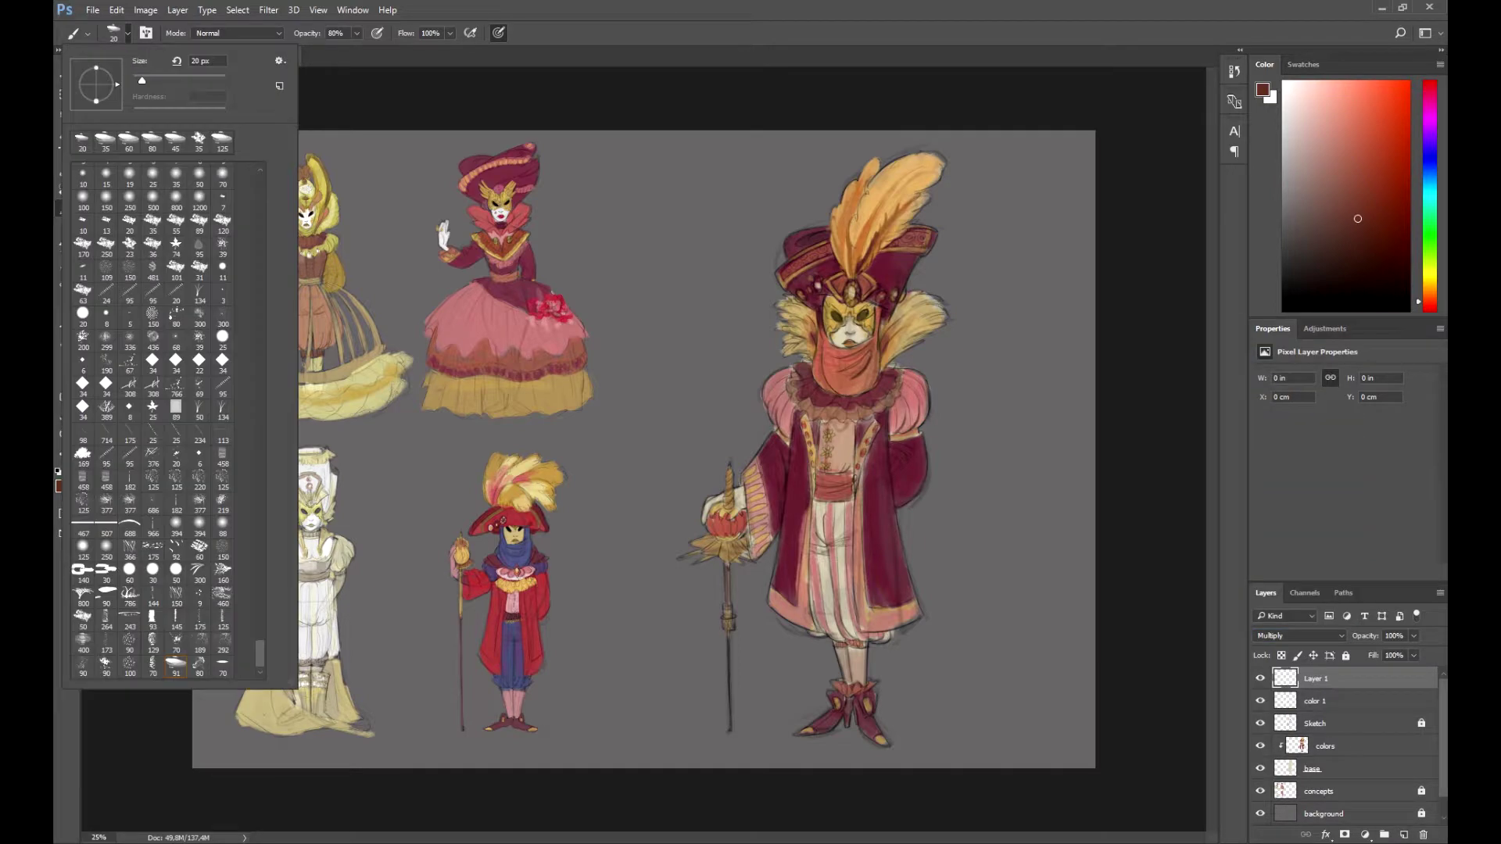
{"action": "left_click", "coordinate": [199, 523]}
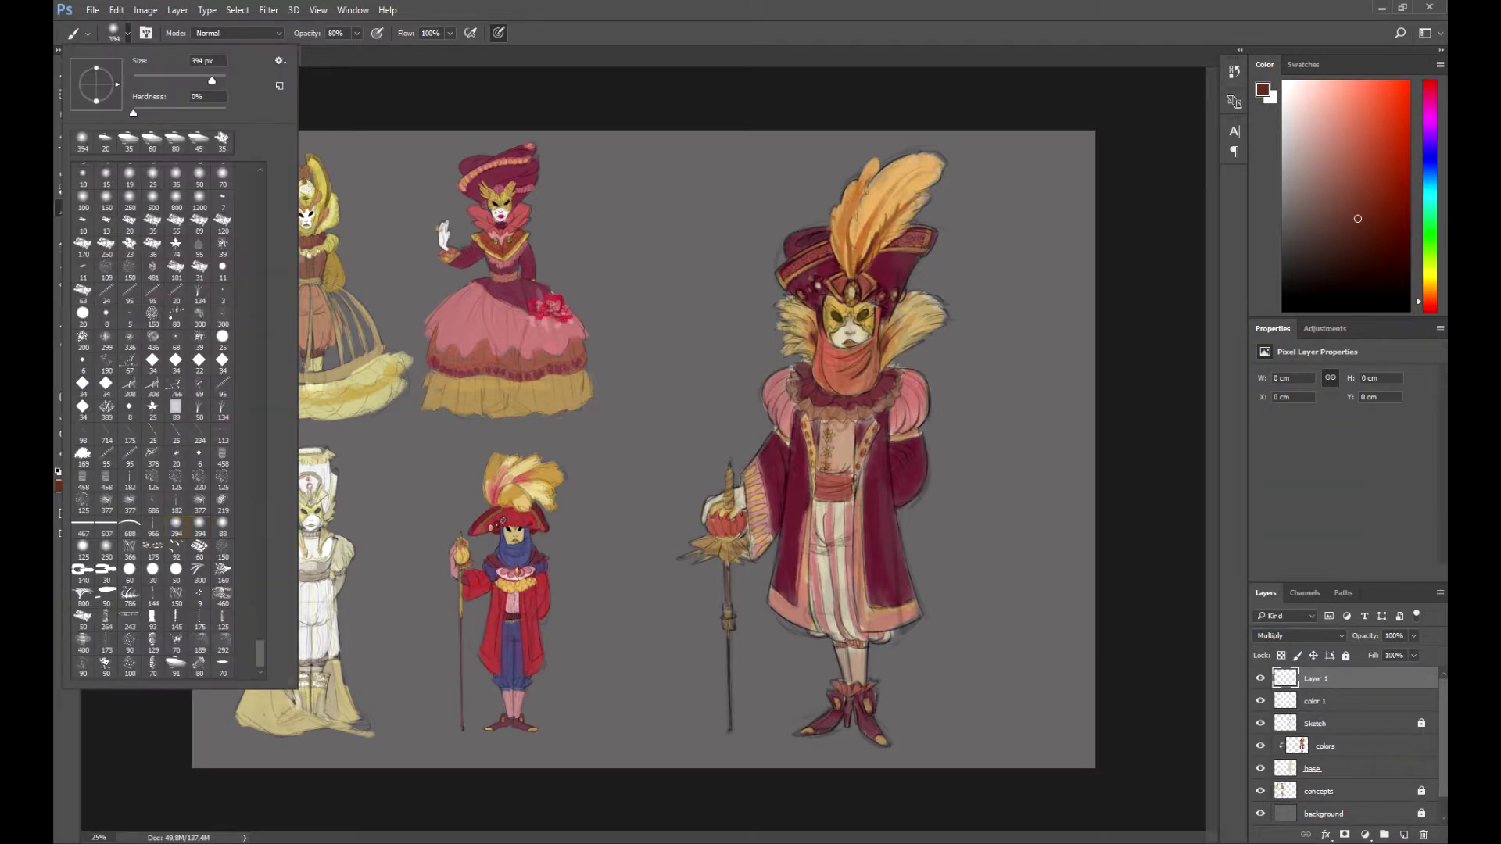
{"action": "key", "text": "bracketright"}
{"action": "key", "text": "bracketright"}
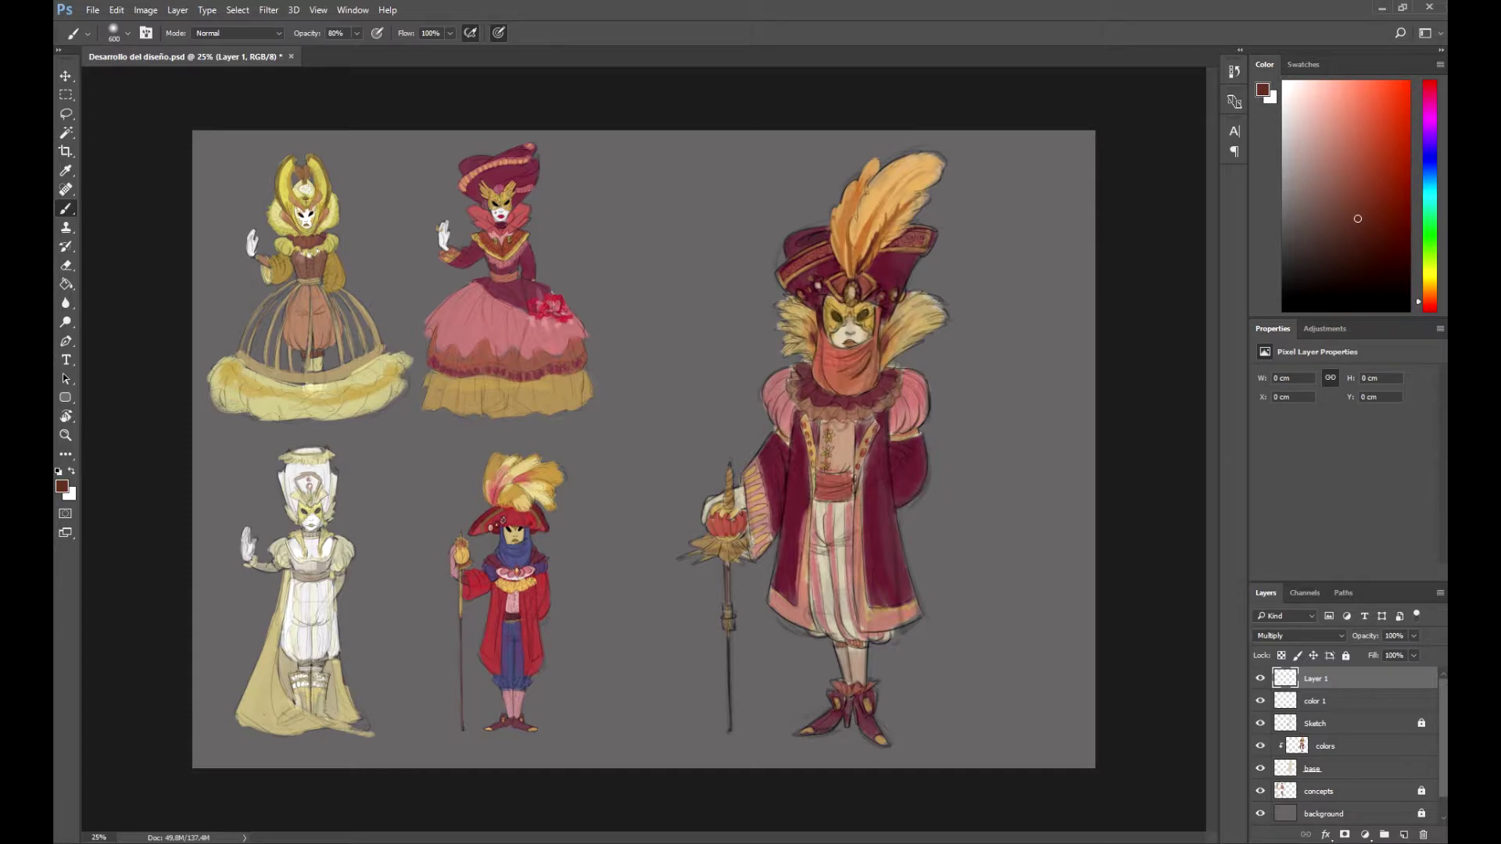
- Set the foreground colour to dark burgundy, reduce the brush to 250 px, and set its flow to 30%
{"action": "left_click", "coordinate": [1263, 90]}
{"action": "left_click", "coordinate": [1271, 284]}
{"action": "key", "text": "bracketleft"}
{"action": "key", "text": "bracketleft"}
{"action": "key", "text": "bracketleft"}
{"action": "key", "text": "bracketleft"}
{"action": "key", "text": "ctrl+plus"}
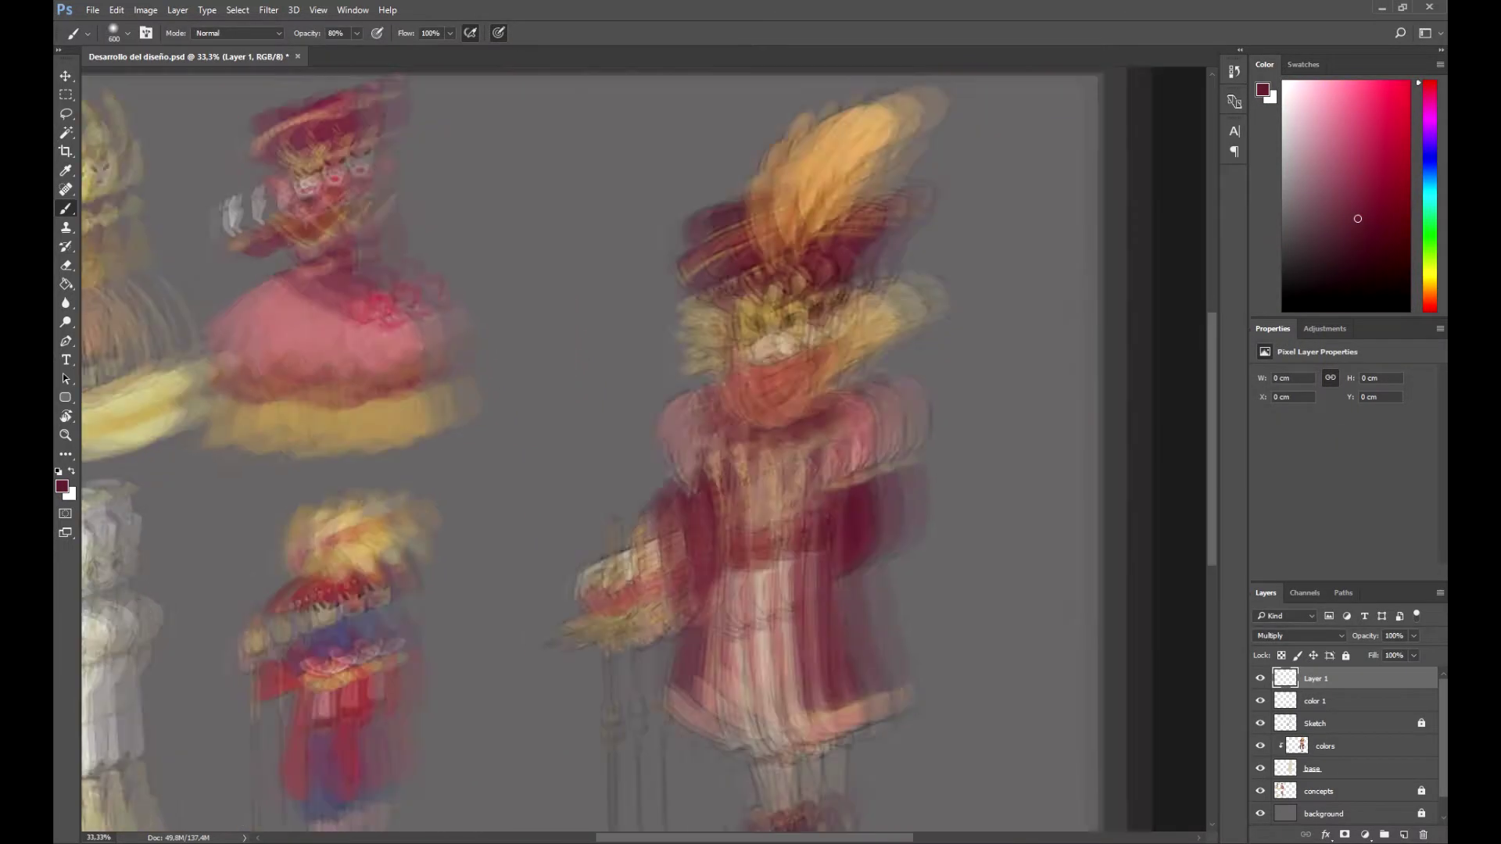
{"action": "key", "text": "shift+3"}
- Shade the inner parts of both collar feathers and the area beneath the hat around the mask
{"action": "left_click_drag", "start_coordinate": [829, 324], "coordinate": [790, 402]}
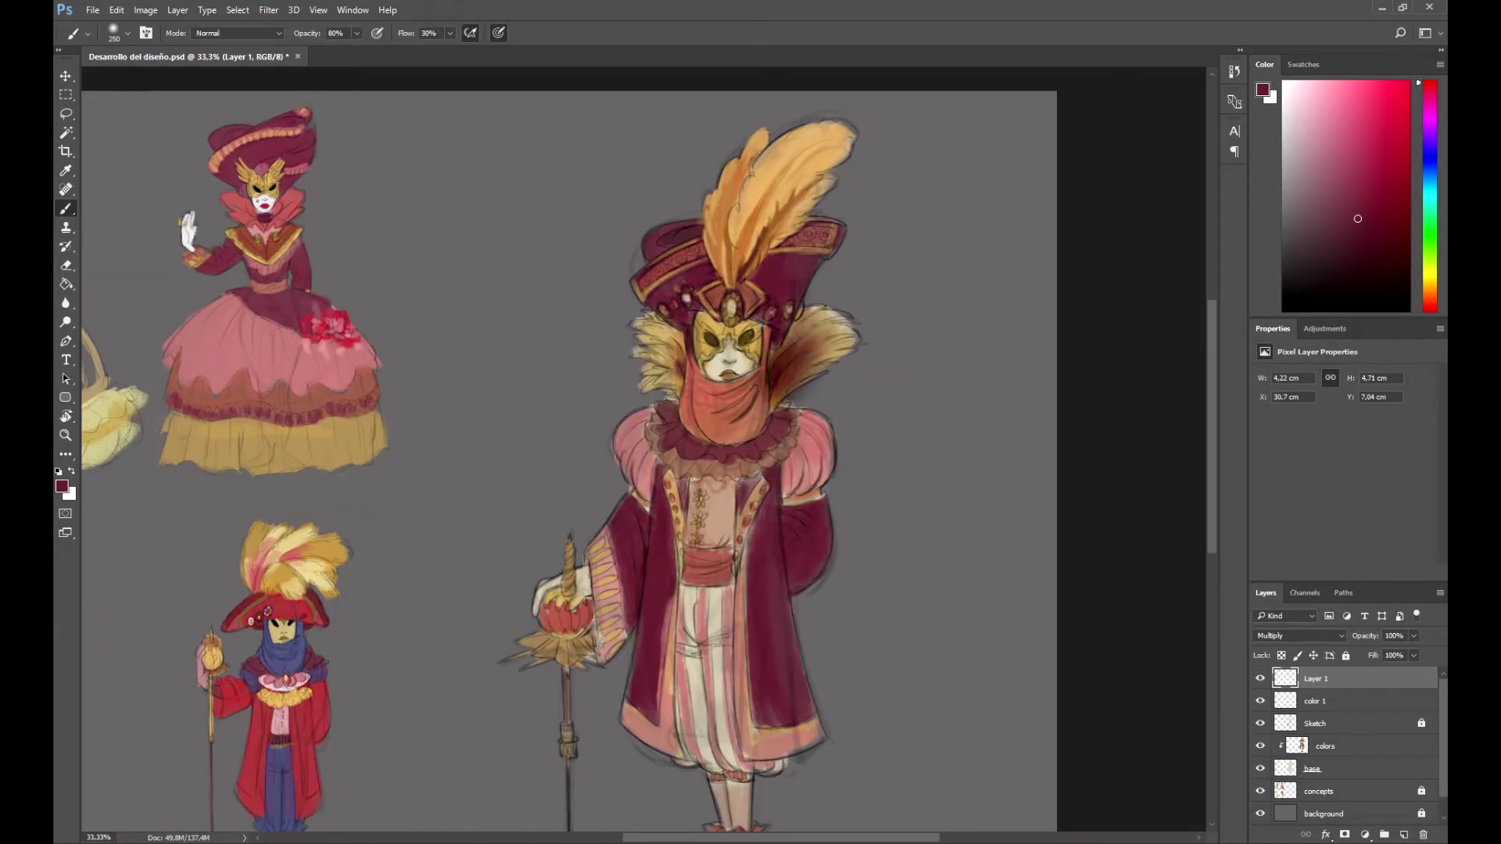
{"action": "left_click_drag", "start_coordinate": [665, 325], "coordinate": [684, 391]}
{"action": "left_click_drag", "start_coordinate": [688, 316], "coordinate": [772, 328]}
{"action": "left_click_drag", "start_coordinate": [672, 247], "coordinate": [703, 228]}
{"action": "left_click_drag", "start_coordinate": [649, 311], "coordinate": [758, 366]}
- Shade the hat's crown and the lower barbs of the plume with the soft burgundy brush
{"action": "left_click_drag", "start_coordinate": [645, 261], "coordinate": [677, 225]}
{"action": "left_click_drag", "start_coordinate": [718, 276], "coordinate": [752, 155]}
{"action": "mouse_move", "coordinate": [747, 247]}
{"action": "left_mouse_down"}
{"action": "mouse_move", "coordinate": [733, 219]}
{"action": "mouse_move", "coordinate": [757, 181]}
{"action": "left_mouse_up"}
{"action": "left_click_drag", "start_coordinate": [743, 273], "coordinate": [735, 233]}
- Shade the folds and lower edges of the terracotta scarf and the ruffle below it
{"action": "left_click_drag", "start_coordinate": [674, 403], "coordinate": [727, 447]}
{"action": "left_click_drag", "start_coordinate": [688, 368], "coordinate": [693, 426]}
{"action": "left_click_drag", "start_coordinate": [709, 438], "coordinate": [737, 447]}
{"action": "left_click_drag", "start_coordinate": [717, 380], "coordinate": [755, 399]}
{"action": "left_click_drag", "start_coordinate": [728, 377], "coordinate": [755, 418]}
{"action": "left_click_drag", "start_coordinate": [735, 365], "coordinate": [724, 369]}
- Enlarge the brush and shade the puffed sleeves, the neck ruffle and the upper torso
{"action": "mouse_move", "coordinate": [655, 404]}
{"action": "left_mouse_down"}
{"action": "mouse_move", "coordinate": [636, 469]}
{"action": "mouse_move", "coordinate": [610, 475]}
{"action": "mouse_move", "coordinate": [626, 472]}
{"action": "mouse_move", "coordinate": [635, 522]}
{"action": "mouse_move", "coordinate": [618, 617]}
{"action": "left_mouse_up"}
{"action": "key", "text": "bracketright"}
{"action": "key", "text": "bracketright"}
{"action": "key", "text": "bracketright"}
{"action": "key", "text": "bracketright"}
{"action": "left_click_drag", "start_coordinate": [596, 566], "coordinate": [580, 597]}
{"action": "mouse_move", "coordinate": [688, 477]}
{"action": "left_mouse_down"}
{"action": "mouse_move", "coordinate": [727, 497]}
{"action": "mouse_move", "coordinate": [806, 454]}
{"action": "left_mouse_up"}
{"action": "left_click_drag", "start_coordinate": [641, 461], "coordinate": [703, 500]}
{"action": "mouse_move", "coordinate": [810, 438]}
{"action": "left_mouse_down"}
{"action": "mouse_move", "coordinate": [735, 479]}
{"action": "mouse_move", "coordinate": [727, 446]}
{"action": "left_mouse_up"}
{"action": "mouse_move", "coordinate": [700, 372]}
{"action": "left_mouse_down"}
{"action": "mouse_move", "coordinate": [731, 457]}
{"action": "mouse_move", "coordinate": [751, 446]}
{"action": "left_mouse_up"}
{"action": "mouse_move", "coordinate": [789, 410]}
{"action": "left_mouse_down"}
{"action": "mouse_move", "coordinate": [817, 450]}
{"action": "mouse_move", "coordinate": [821, 516]}
{"action": "mouse_move", "coordinate": [817, 464]}
{"action": "left_mouse_up"}
- Shrink the brush and shade the inner front of the coat and the striped trousers
{"action": "key", "text": "bracketleft"}
{"action": "scroll", "coordinate": [703, 438], "scroll_direction": "down", "scroll_amount": 1}
{"action": "key", "text": "bracketleft"}
{"action": "key", "text": "bracketleft"}
{"action": "key", "text": "bracketleft"}
{"action": "key", "text": "bracketleft"}
{"action": "key", "text": "bracketleft"}
{"action": "key", "text": "bracketleft"}
{"action": "key", "text": "bracketleft"}
{"action": "key", "text": "bracketleft"}
{"action": "key", "text": "bracketleft"}
{"action": "key", "text": "bracketleft"}
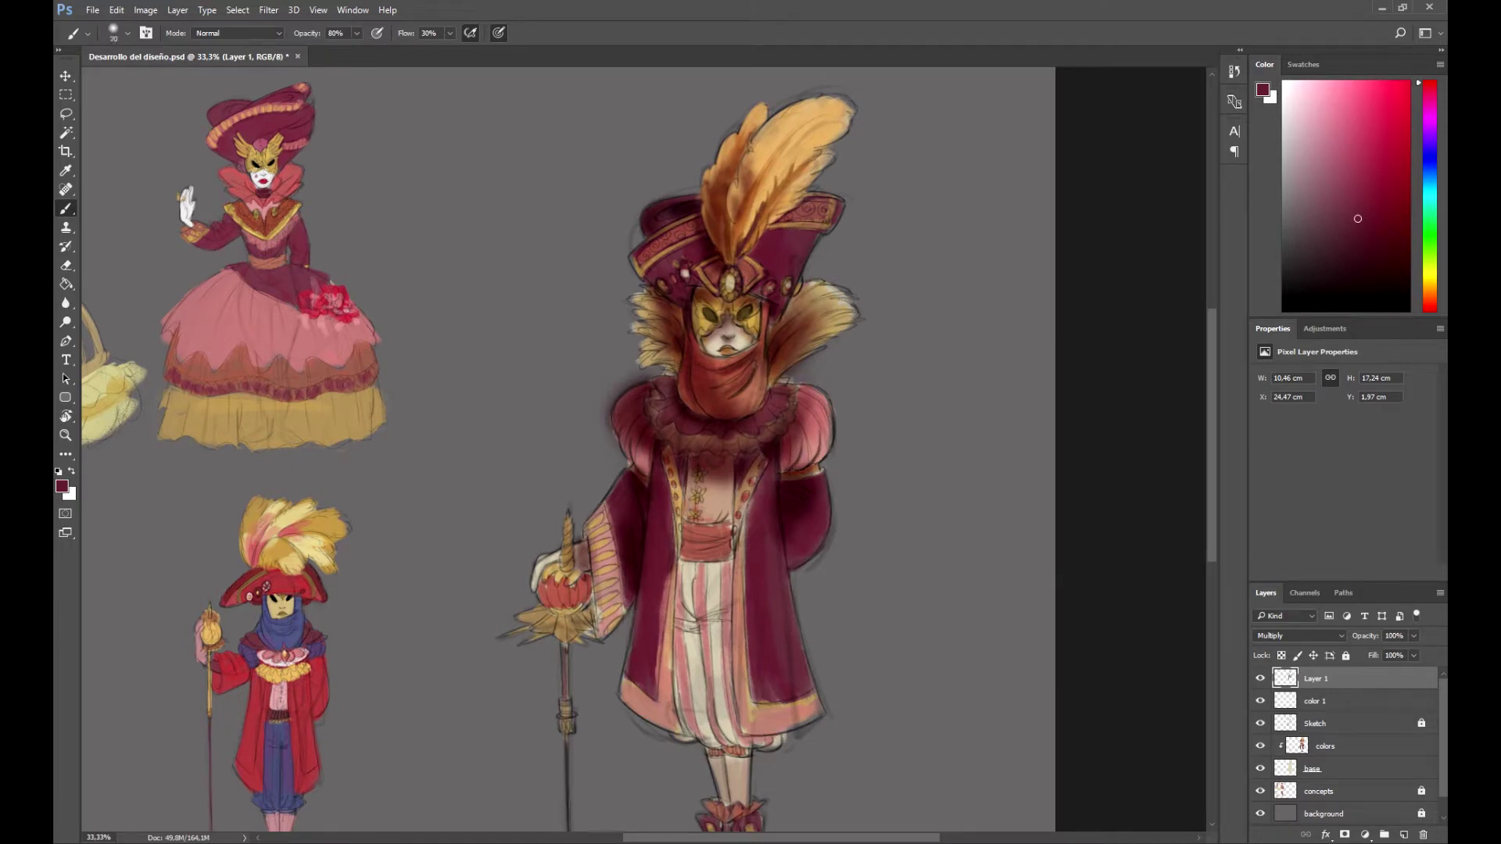
{"action": "key", "text": "bracketright"}
{"action": "key", "text": "bracketright"}
{"action": "mouse_move", "coordinate": [653, 473]}
{"action": "left_mouse_down"}
{"action": "mouse_move", "coordinate": [637, 739]}
{"action": "mouse_move", "coordinate": [689, 742]}
{"action": "left_mouse_up"}
{"action": "left_click_drag", "start_coordinate": [720, 555], "coordinate": [728, 747]}
{"action": "left_click_drag", "start_coordinate": [723, 477], "coordinate": [723, 618]}
- Use a finer soft brush to shade the waist sash, the lower legs and the folds of the striped trousers
{"action": "scroll", "coordinate": [649, 450], "scroll_direction": "down", "scroll_amount": 1}
{"action": "key", "text": "bracketleft"}
{"action": "key", "text": "bracketleft"}
{"action": "key", "text": "bracketleft"}
{"action": "key", "text": "bracketleft"}
{"action": "key", "text": "bracketleft"}
{"action": "key", "text": "bracketleft"}
{"action": "key", "text": "bracketleft"}
{"action": "key", "text": "bracketleft"}
{"action": "key", "text": "bracketleft"}
{"action": "key", "text": "bracketleft"}
{"action": "mouse_move", "coordinate": [678, 532]}
{"action": "left_mouse_down"}
{"action": "mouse_move", "coordinate": [739, 522]}
{"action": "mouse_move", "coordinate": [723, 475]}
{"action": "mouse_move", "coordinate": [727, 505]}
{"action": "left_mouse_up"}
{"action": "left_click_drag", "start_coordinate": [716, 710], "coordinate": [719, 772]}
{"action": "left_click_drag", "start_coordinate": [727, 704], "coordinate": [749, 714]}
{"action": "left_click_drag", "start_coordinate": [695, 564], "coordinate": [695, 649]}
{"action": "mouse_move", "coordinate": [692, 567]}
{"action": "left_mouse_down"}
{"action": "mouse_move", "coordinate": [719, 707]}
{"action": "mouse_move", "coordinate": [700, 668]}
{"action": "left_mouse_up"}
{"action": "mouse_move", "coordinate": [688, 567]}
{"action": "left_mouse_down"}
{"action": "mouse_move", "coordinate": [719, 708]}
{"action": "mouse_move", "coordinate": [707, 696]}
{"action": "left_mouse_up"}
{"action": "key", "text": "bracketright"}
{"action": "key", "text": "bracketright"}
{"action": "key", "text": "bracketright"}
{"action": "left_click_drag", "start_coordinate": [708, 571], "coordinate": [710, 676]}
- Shade the shoes and ankle ruffles with a smaller soft brush
{"action": "scroll", "coordinate": [704, 469], "scroll_direction": "down", "scroll_amount": 5}
{"action": "key", "text": "bracketleft"}
{"action": "key", "text": "bracketleft"}
{"action": "key", "text": "bracketleft"}
{"action": "left_click_drag", "start_coordinate": [743, 609], "coordinate": [751, 645]}
{"action": "mouse_move", "coordinate": [724, 567]}
{"action": "left_mouse_down"}
{"action": "mouse_move", "coordinate": [742, 594]}
{"action": "mouse_move", "coordinate": [727, 649]}
{"action": "left_mouse_up"}
{"action": "left_click_drag", "start_coordinate": [680, 594], "coordinate": [731, 660]}
{"action": "left_click_drag", "start_coordinate": [762, 598], "coordinate": [770, 653]}
- Shade the cane's shaft and ornate head, the gloved hand and the sleeve edges
{"action": "scroll", "coordinate": [704, 469], "scroll_direction": "up", "scroll_amount": 3}
{"action": "mouse_move", "coordinate": [539, 442]}
{"action": "left_mouse_down"}
{"action": "mouse_move", "coordinate": [559, 473]}
{"action": "mouse_move", "coordinate": [582, 466]}
{"action": "left_mouse_up"}
{"action": "left_click_drag", "start_coordinate": [565, 387], "coordinate": [567, 449]}
{"action": "left_click_drag", "start_coordinate": [536, 481], "coordinate": [586, 489]}
{"action": "mouse_move", "coordinate": [551, 500]}
{"action": "left_mouse_down"}
{"action": "mouse_move", "coordinate": [579, 493]}
{"action": "mouse_move", "coordinate": [565, 590]}
{"action": "left_mouse_up"}
{"action": "left_click_drag", "start_coordinate": [704, 469], "coordinate": [691, 497]}
{"action": "left_click_drag", "start_coordinate": [583, 446], "coordinate": [579, 524]}
{"action": "mouse_move", "coordinate": [704, 469]}
{"action": "left_mouse_down"}
{"action": "mouse_move", "coordinate": [623, 519]}
{"action": "mouse_move", "coordinate": [636, 591]}
{"action": "left_mouse_up"}
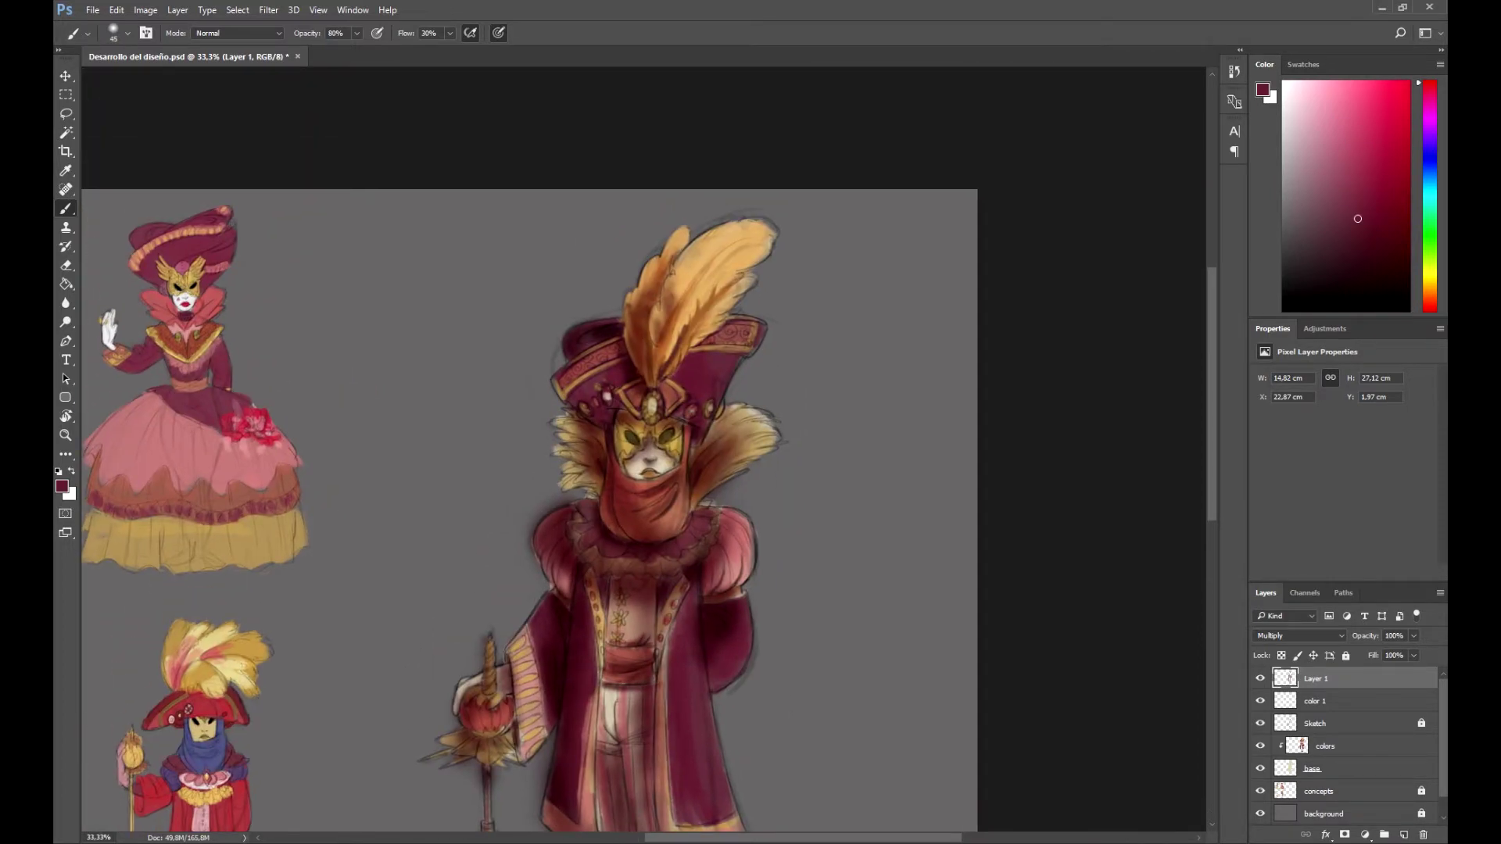
- Deepen the shading along the hat's jewelled brim above the mask and save the document
{"action": "key", "text": "ctrl+plus"}
{"action": "key", "text": "r"}
{"action": "left_click_drag", "start_coordinate": [782, 469], "coordinate": [780, 421]}
{"action": "left_click_drag", "start_coordinate": [597, 401], "coordinate": [613, 406]}
{"action": "left_click_drag", "start_coordinate": [652, 399], "coordinate": [707, 390]}
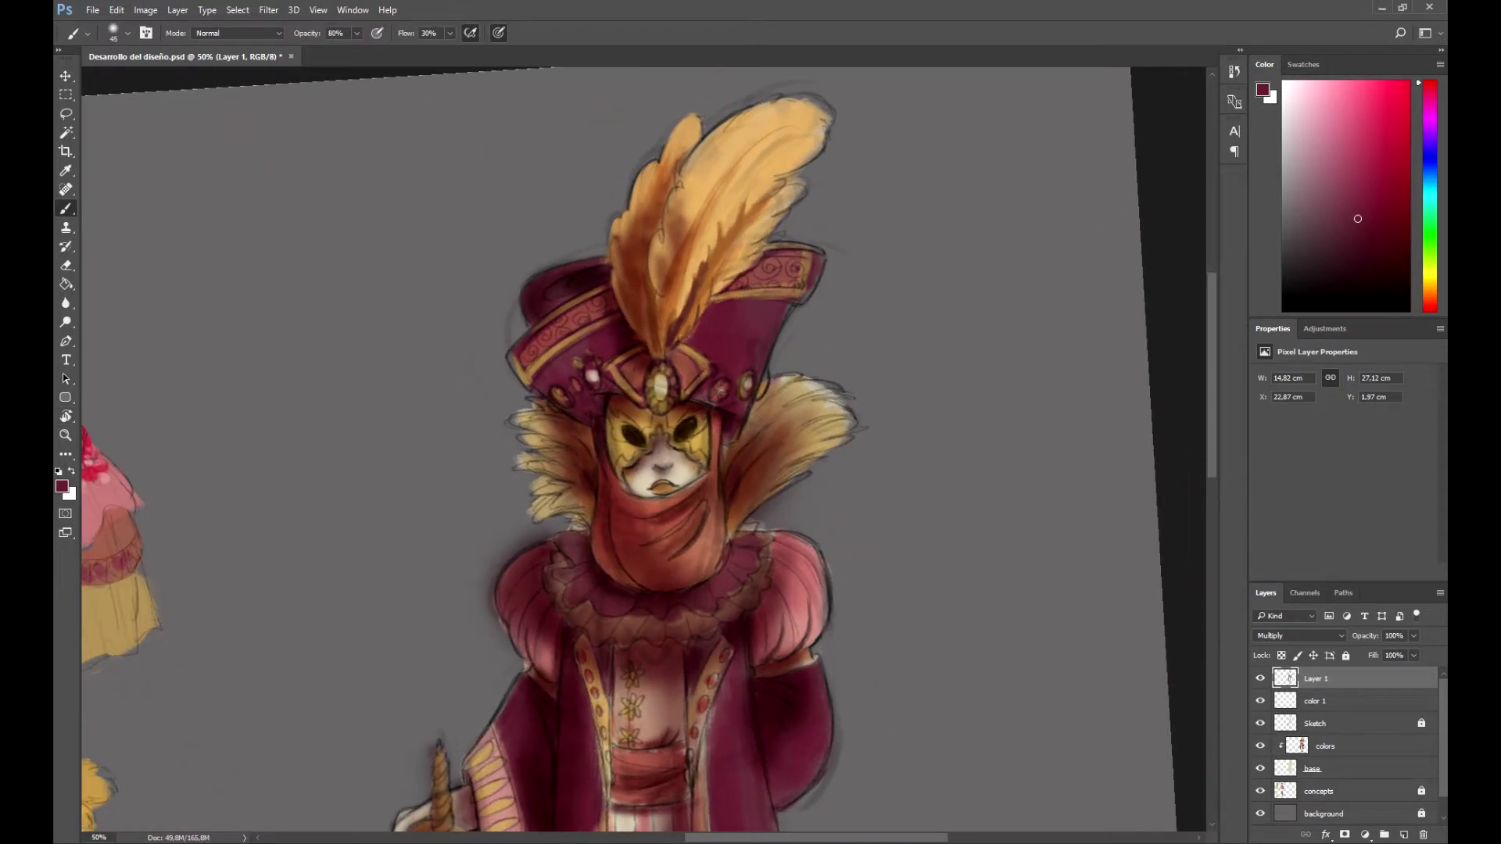
{"action": "key", "text": "ctrl+minus"}
{"action": "key", "text": "ctrl+minus"}
{"action": "key", "text": "ctrl+s"}
{"action": "key", "text": "r"}
{"action": "key", "text": "Escape"}
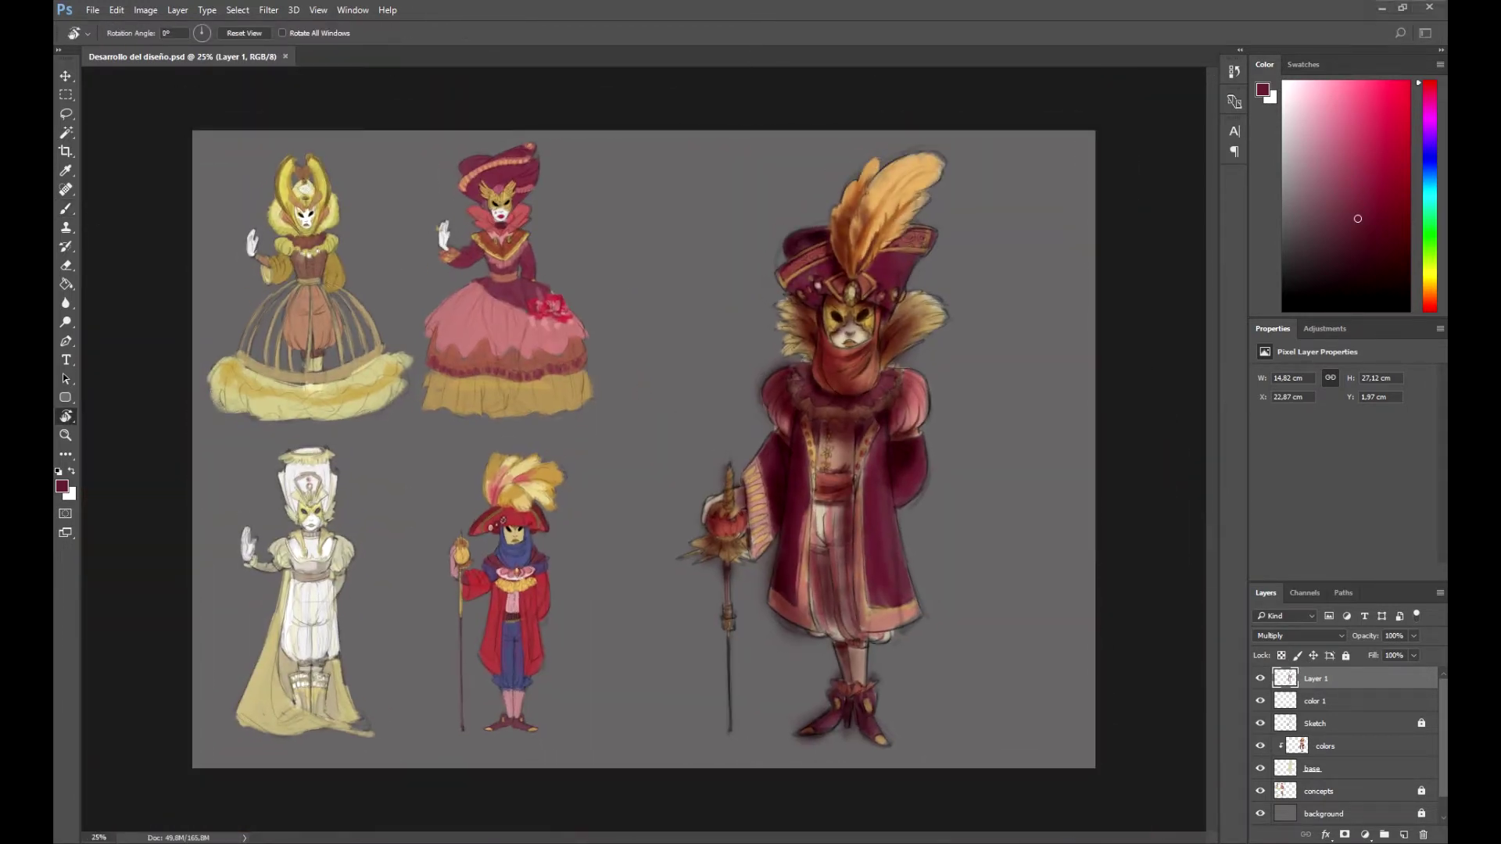
- Paint a soft dark burgundy ground shadow around the character's feet and cane tip with a 900 px brush
{"action": "key", "text": "b"}
{"action": "left_click_drag", "start_coordinate": [899, 716], "coordinate": [724, 735]}
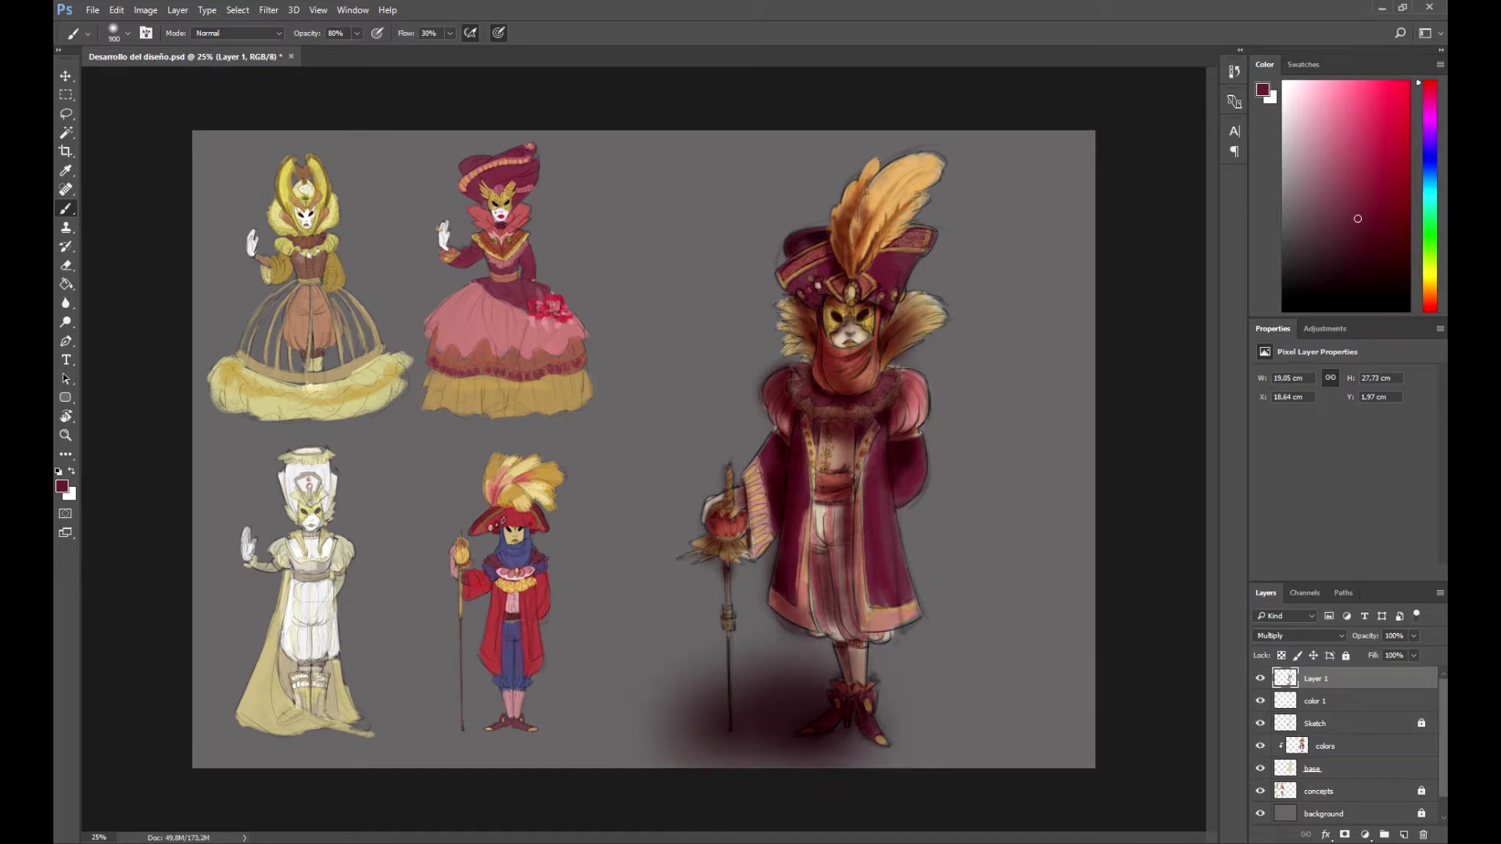
{"action": "key", "text": "ctrl+plus"}
- Rename the Multiply layer as "shadows" and add a new layer above it
{"action": "double_click", "coordinate": [1316, 678]}
{"action": "type", "text": "shadows"}
{"action": "key", "text": "Return"}
{"action": "left_click", "coordinate": [1317, 701]}
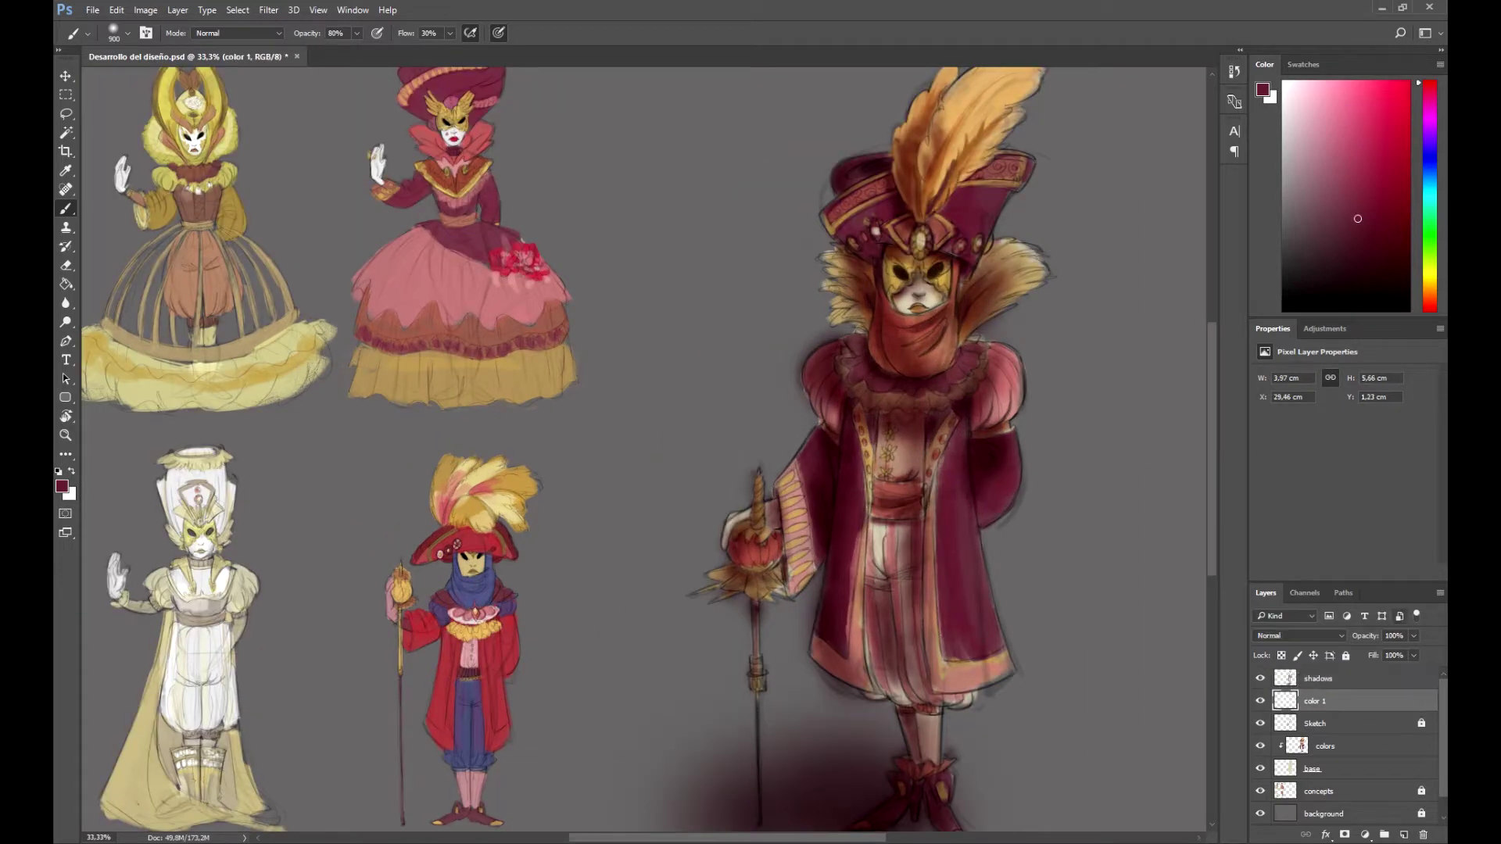
{"action": "left_click", "coordinate": [1261, 701]}
{"action": "left_click", "coordinate": [1261, 701]}
{"action": "left_click", "coordinate": [1318, 679]}
{"action": "left_click", "coordinate": [1404, 835]}
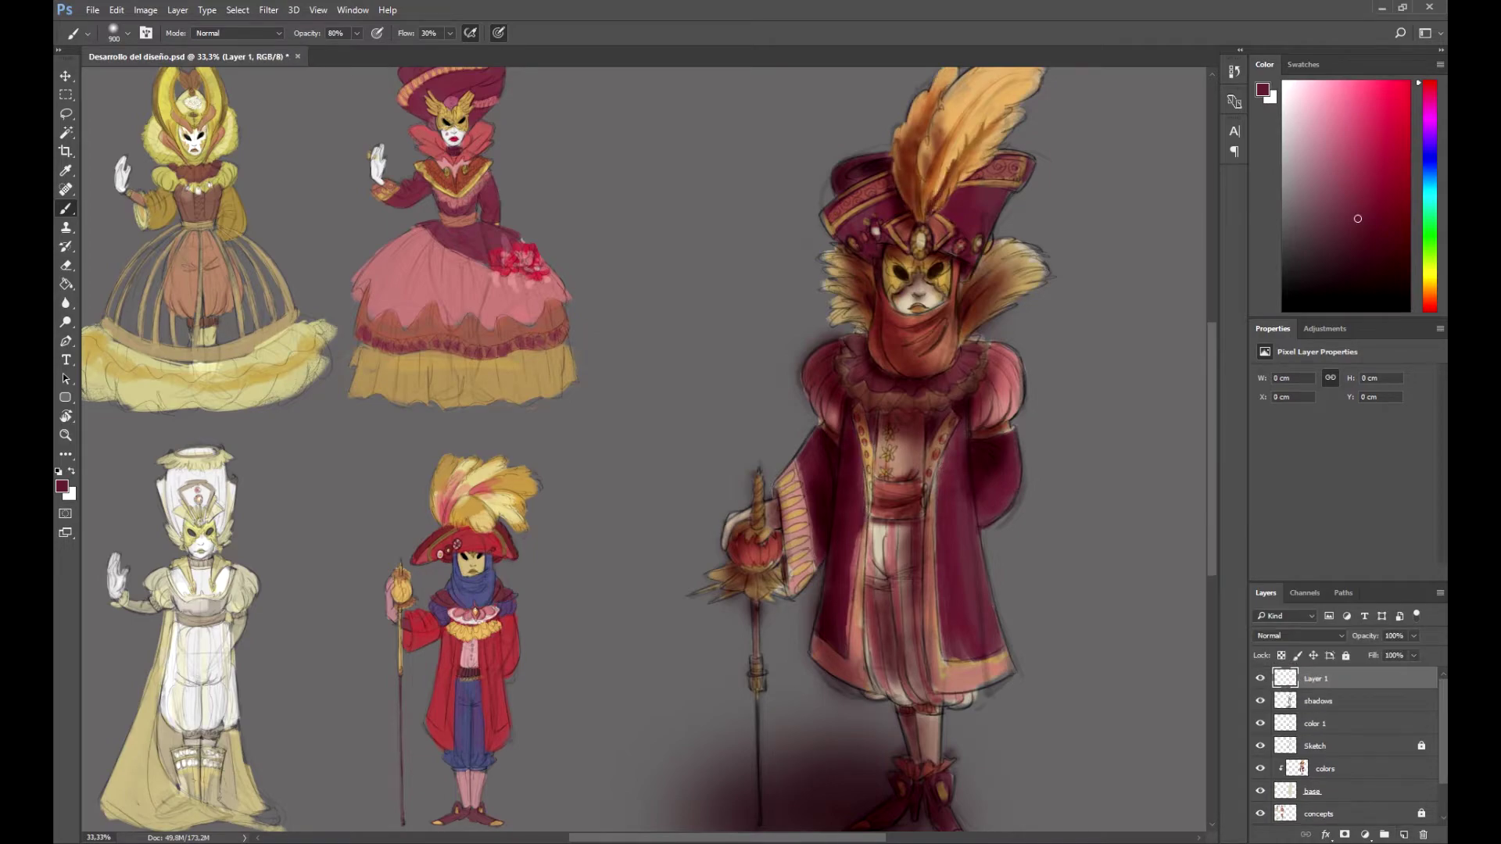
- Touch up the hat's brim around the central jewelled brooch in dark reddish brown, using the 91 px brush preset reduced to 25 px
{"action": "left_click_drag", "start_coordinate": [922, 312], "coordinate": [859, 471]}
{"action": "key", "text": "ctrl+plus"}
{"action": "left_click_drag", "start_coordinate": [977, 407], "coordinate": [735, 461]}
{"action": "left_click", "coordinate": [127, 34]}
{"action": "left_click", "coordinate": [129, 632]}
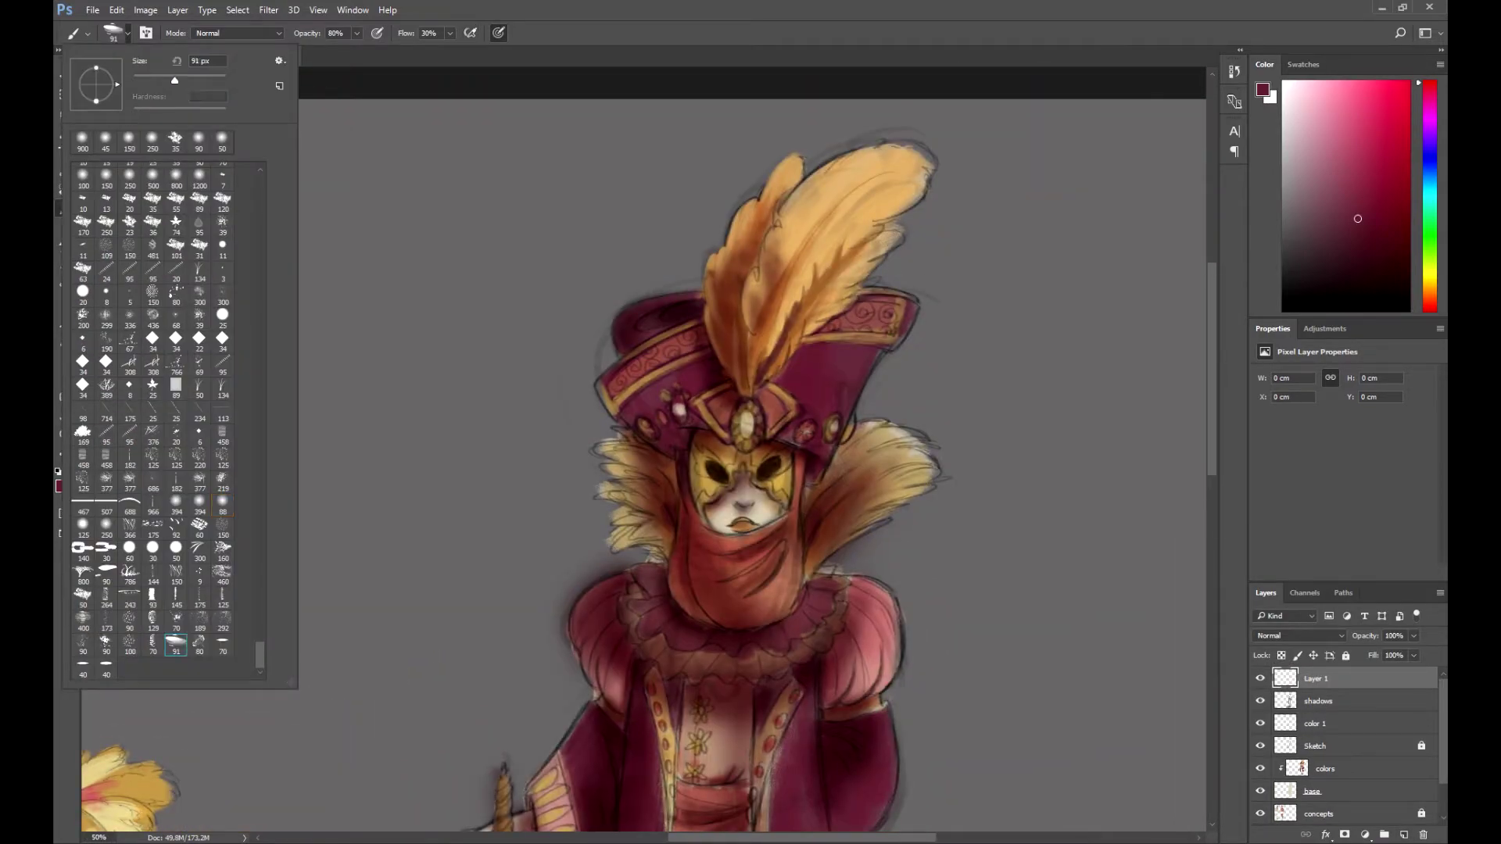
{"action": "left_click", "coordinate": [799, 438]}
{"action": "key", "text": "ctrl+plus"}
{"action": "key", "text": "bracketleft"}
{"action": "key", "text": "bracketleft"}
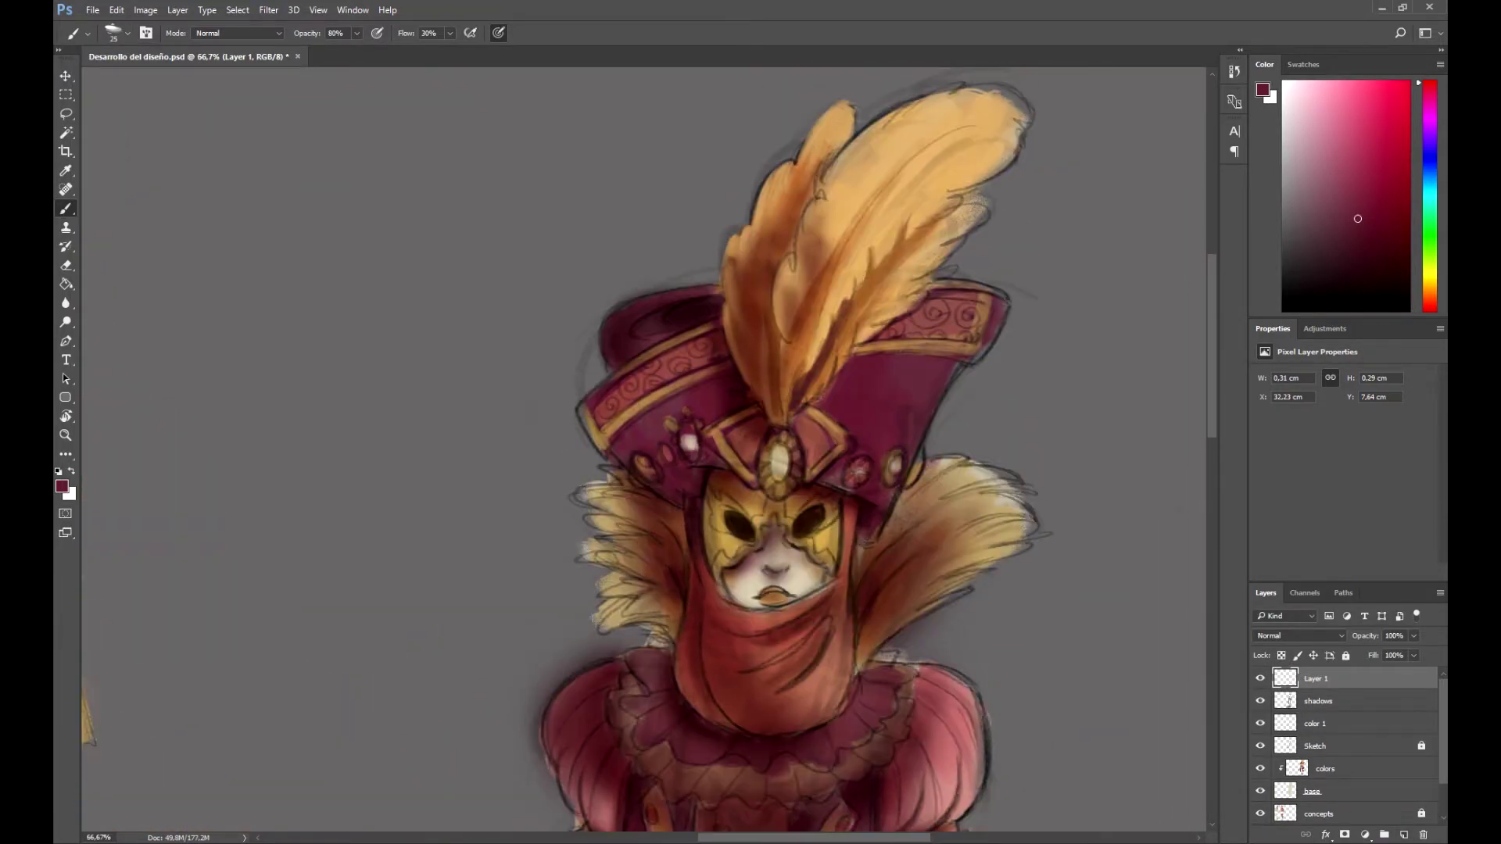
{"action": "left_click", "coordinate": [807, 404], "text": "alt"}
{"action": "mouse_move", "coordinate": [1365, 276]}
{"action": "left_mouse_down"}
{"action": "mouse_move", "coordinate": [1361, 207]}
{"action": "mouse_move", "coordinate": [1358, 252]}
{"action": "left_mouse_up"}
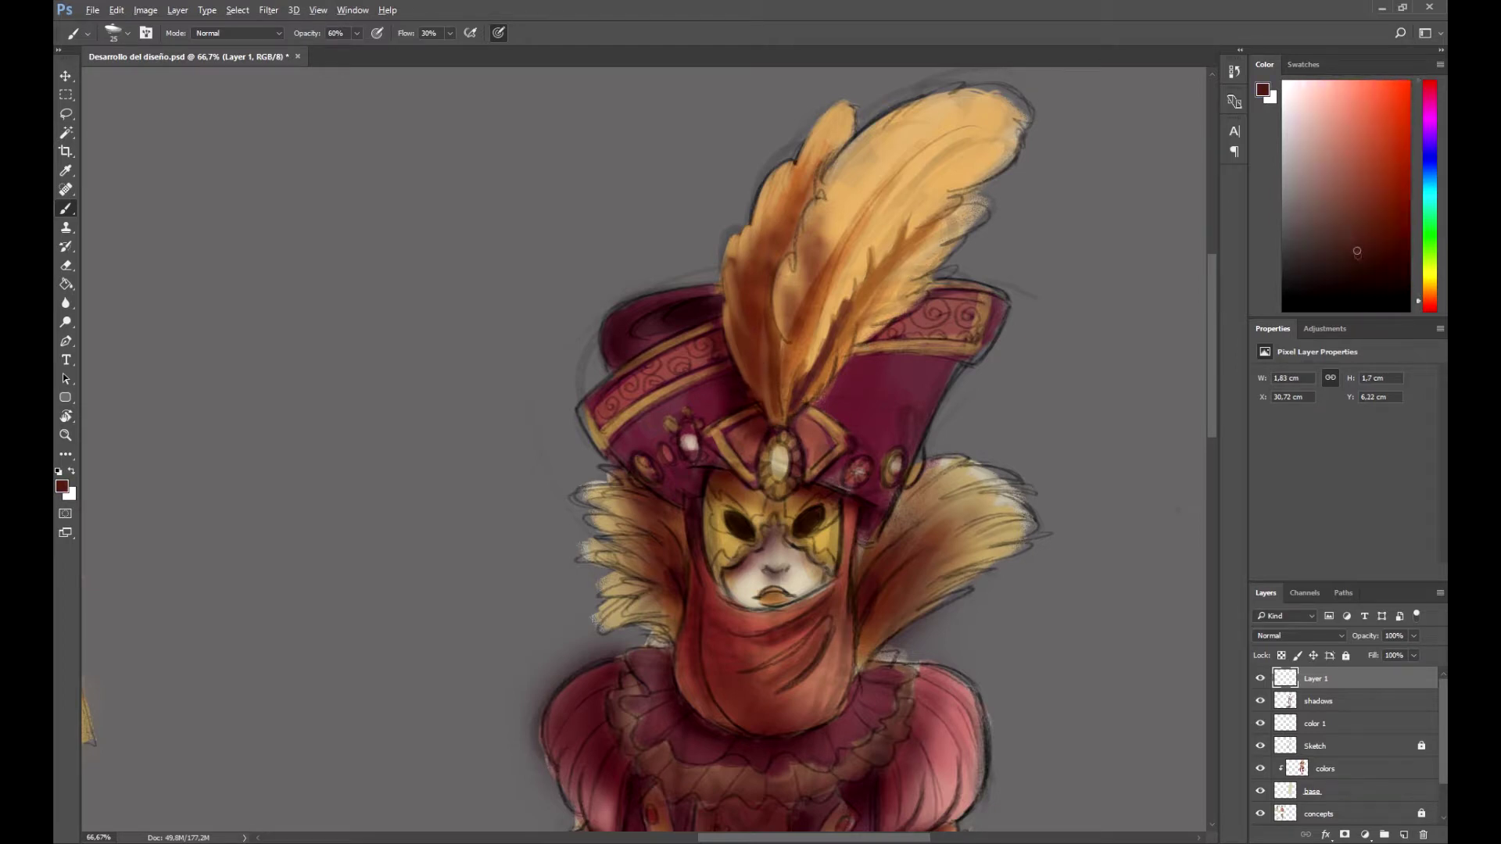
{"action": "left_click_drag", "start_coordinate": [753, 438], "coordinate": [762, 455]}
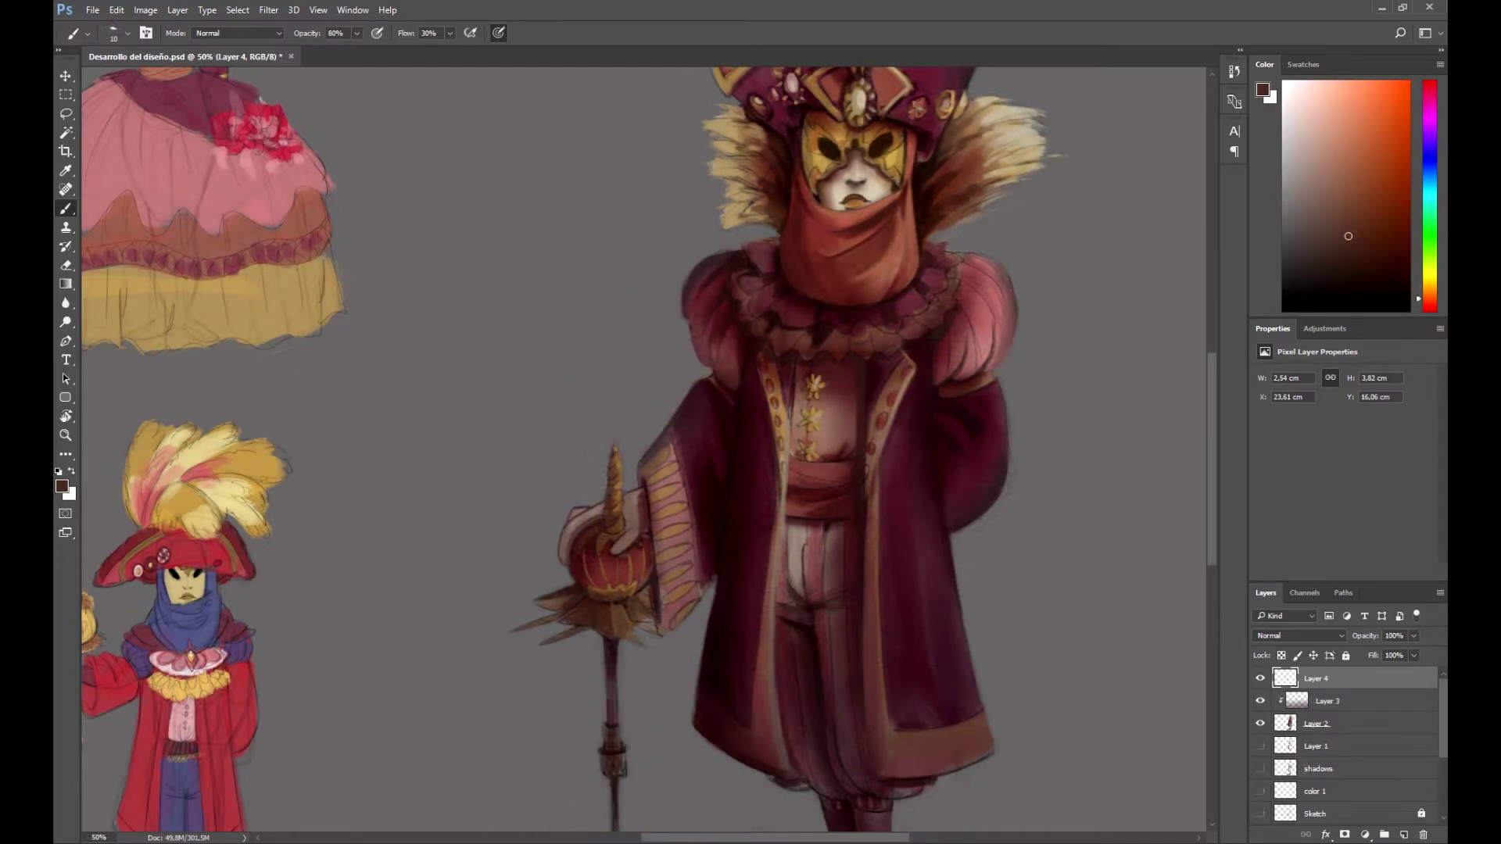
- Paint over the cane's ornate head and the collar on its shaft on Layer 4 with sampled reds and warm browns
{"action": "scroll", "coordinate": [645, 450], "scroll_direction": "down", "scroll_amount": 4}
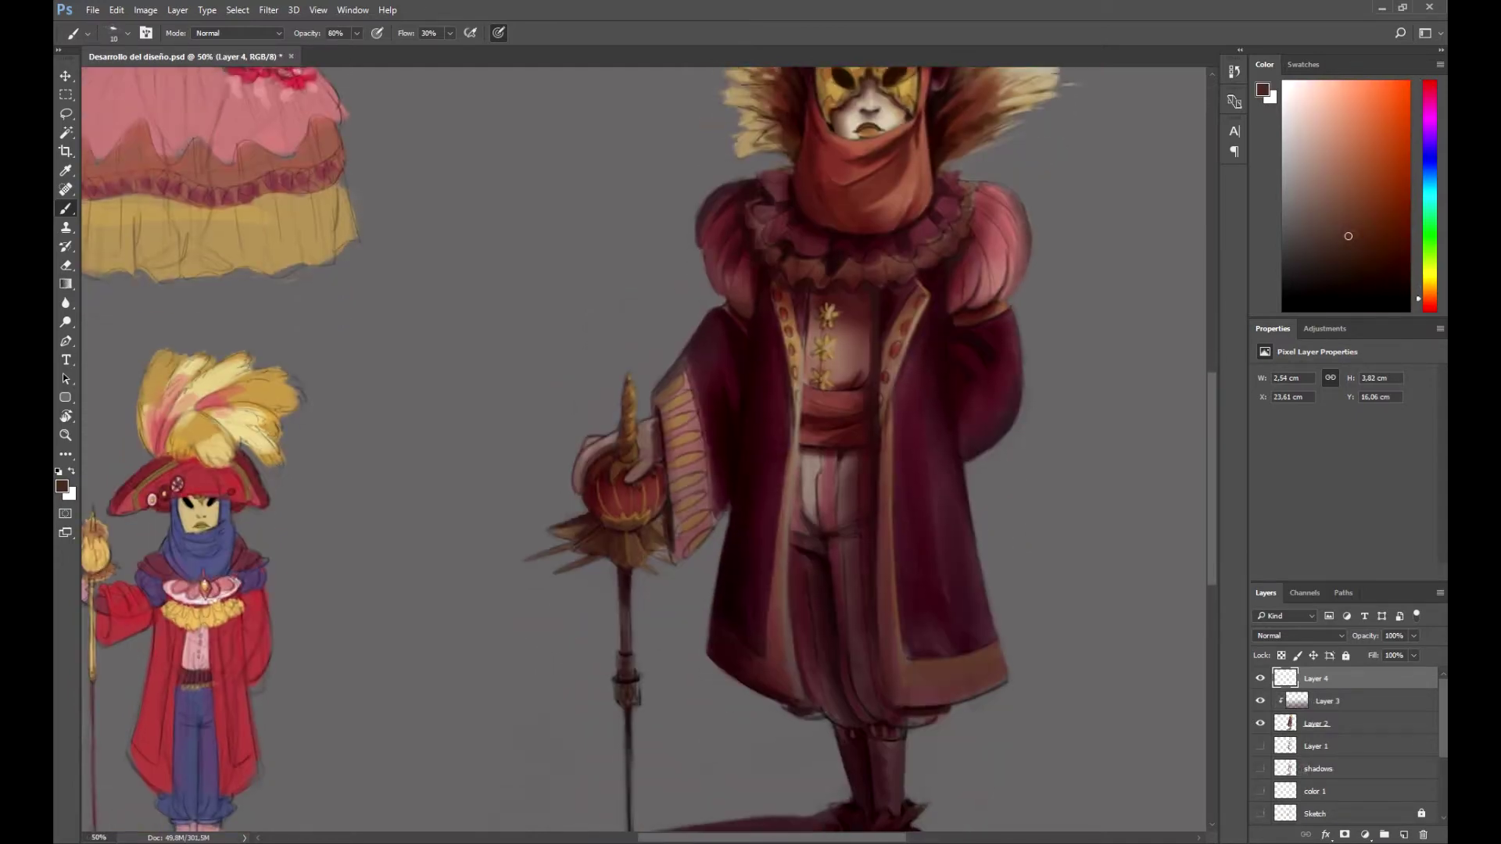
{"action": "left_click", "coordinate": [616, 414], "text": "alt"}
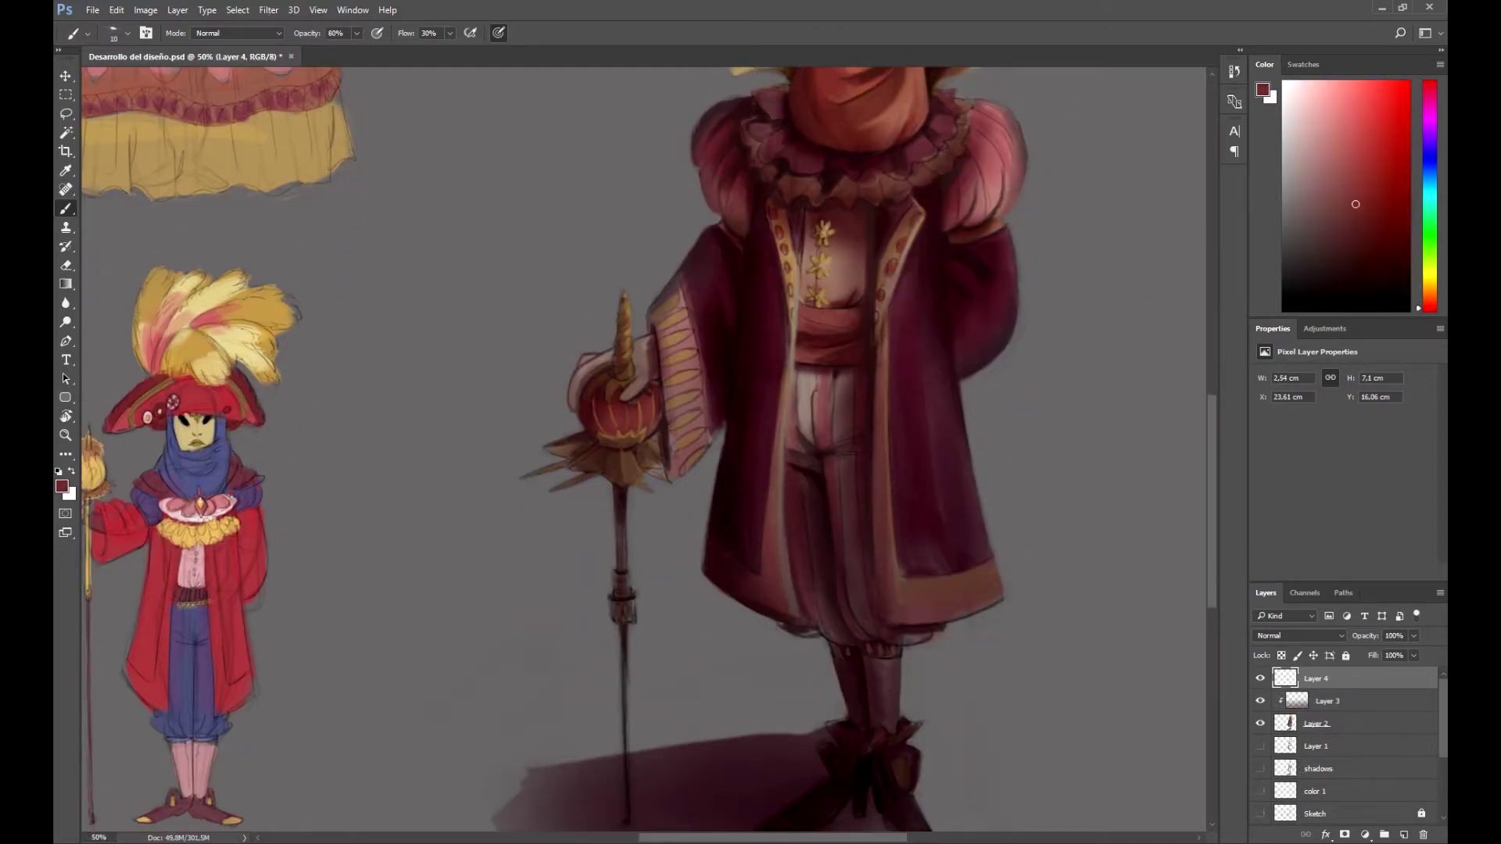
{"action": "left_click", "coordinate": [609, 369], "text": "alt"}
{"action": "left_click_drag", "start_coordinate": [622, 582], "coordinate": [568, 531]}
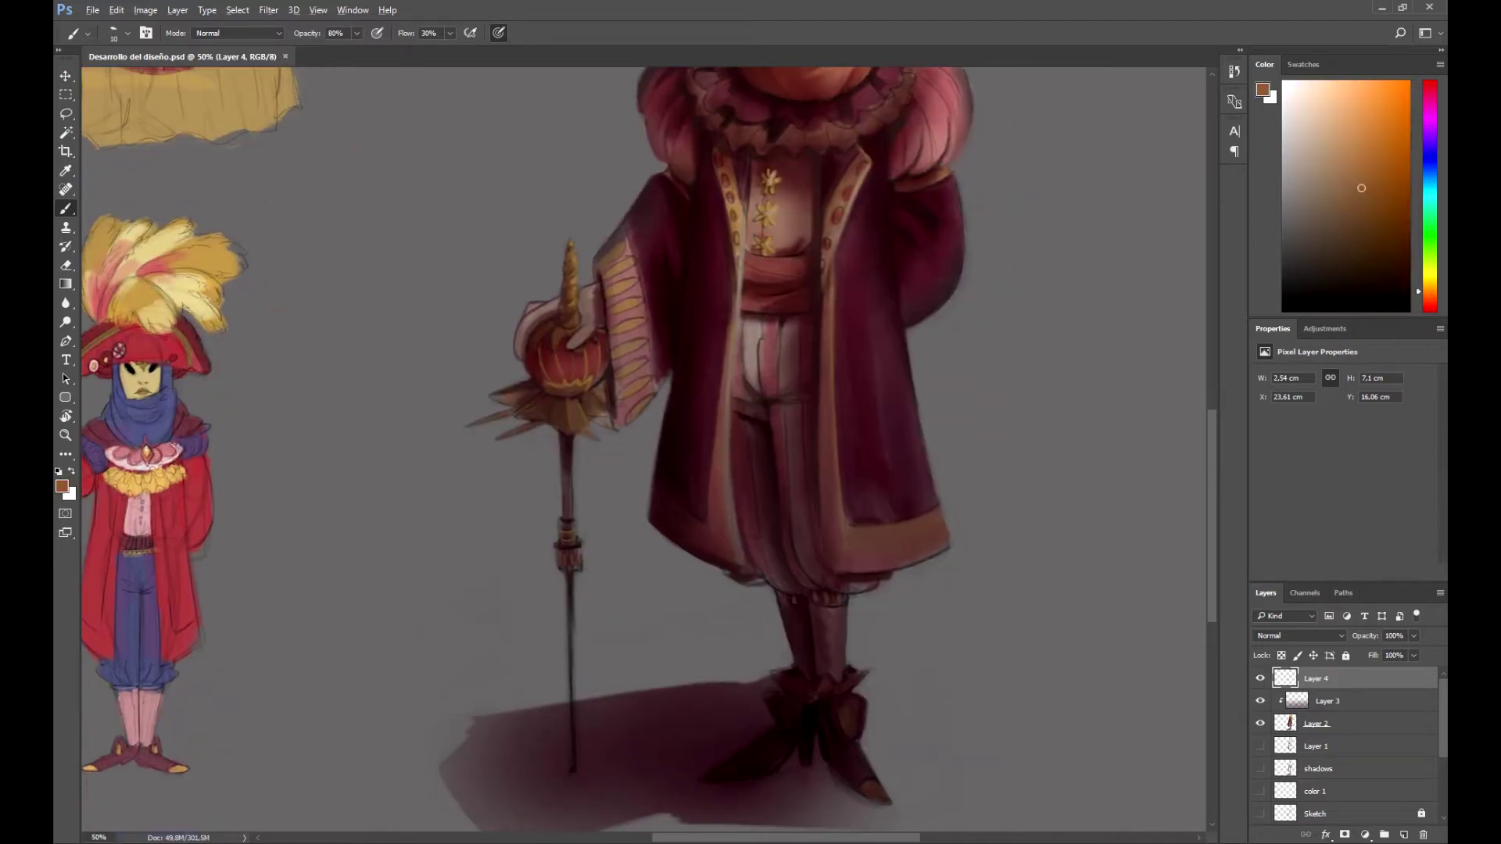
{"action": "left_click", "coordinate": [568, 537], "text": "alt"}
{"action": "left_click", "coordinate": [567, 547], "text": "alt"}
- Refine the boot tops and lower legs with dark burgundy tones sampled from the painting
{"action": "left_click_drag", "start_coordinate": [767, 625], "coordinate": [725, 615]}
{"action": "left_click", "coordinate": [767, 671], "text": "alt"}
{"action": "mouse_move", "coordinate": [805, 662]}
{"action": "left_mouse_down"}
{"action": "mouse_move", "coordinate": [824, 665]}
{"action": "mouse_move", "coordinate": [823, 691]}
{"action": "left_mouse_up"}
{"action": "left_click", "coordinate": [811, 673], "text": "alt"}
{"action": "mouse_move", "coordinate": [838, 561]}
{"action": "left_mouse_down"}
{"action": "mouse_move", "coordinate": [804, 661]}
{"action": "mouse_move", "coordinate": [829, 663]}
{"action": "left_mouse_up"}
{"action": "left_click", "coordinate": [804, 662], "text": "alt"}
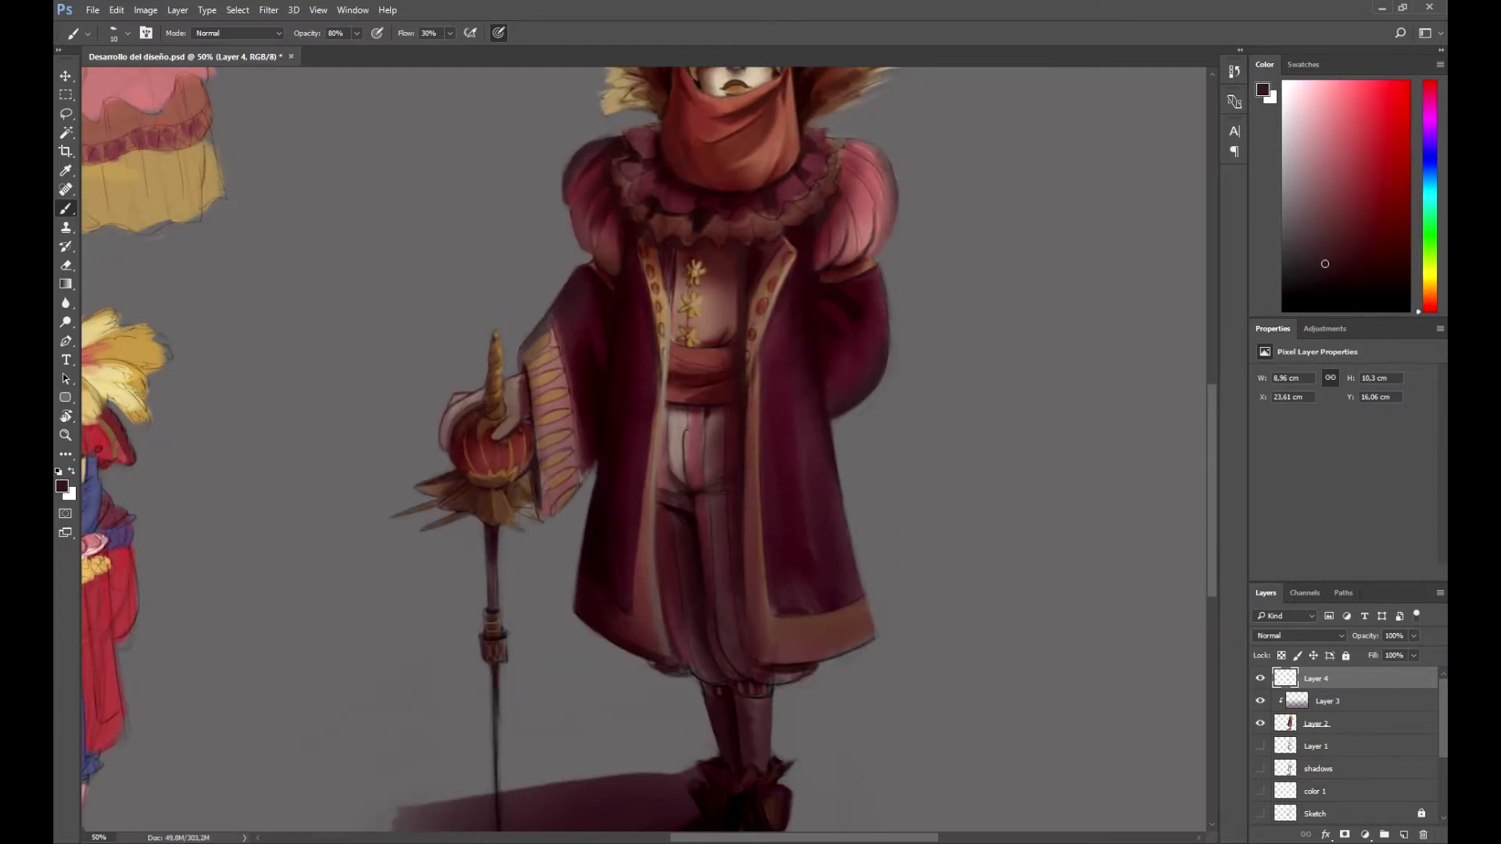
- Clean up the gathered hem of the striped trousers with sampled dark tones, rotating the canvas for the strokes
{"action": "left_click", "coordinate": [686, 667], "text": "alt"}
{"action": "left_click", "coordinate": [692, 668], "text": "alt"}
{"action": "key", "text": "r"}
{"action": "mouse_move", "coordinate": [692, 668]}
{"action": "left_mouse_down"}
{"action": "mouse_move", "coordinate": [486, 610]}
{"action": "mouse_move", "coordinate": [657, 672]}
{"action": "mouse_move", "coordinate": [701, 667]}
{"action": "left_mouse_up"}
{"action": "key", "text": "r"}
- Smooth the pink puffed sleeve with a sampled dusky pink, save the document and return the canvas to 0° rotation
{"action": "left_click_drag", "start_coordinate": [841, 197], "coordinate": [804, 424]}
{"action": "left_click", "coordinate": [804, 427], "text": "alt"}
{"action": "key", "text": "ctrl+s"}
{"action": "key", "text": "ctrl+minus"}
{"action": "key", "text": "ctrl+minus"}
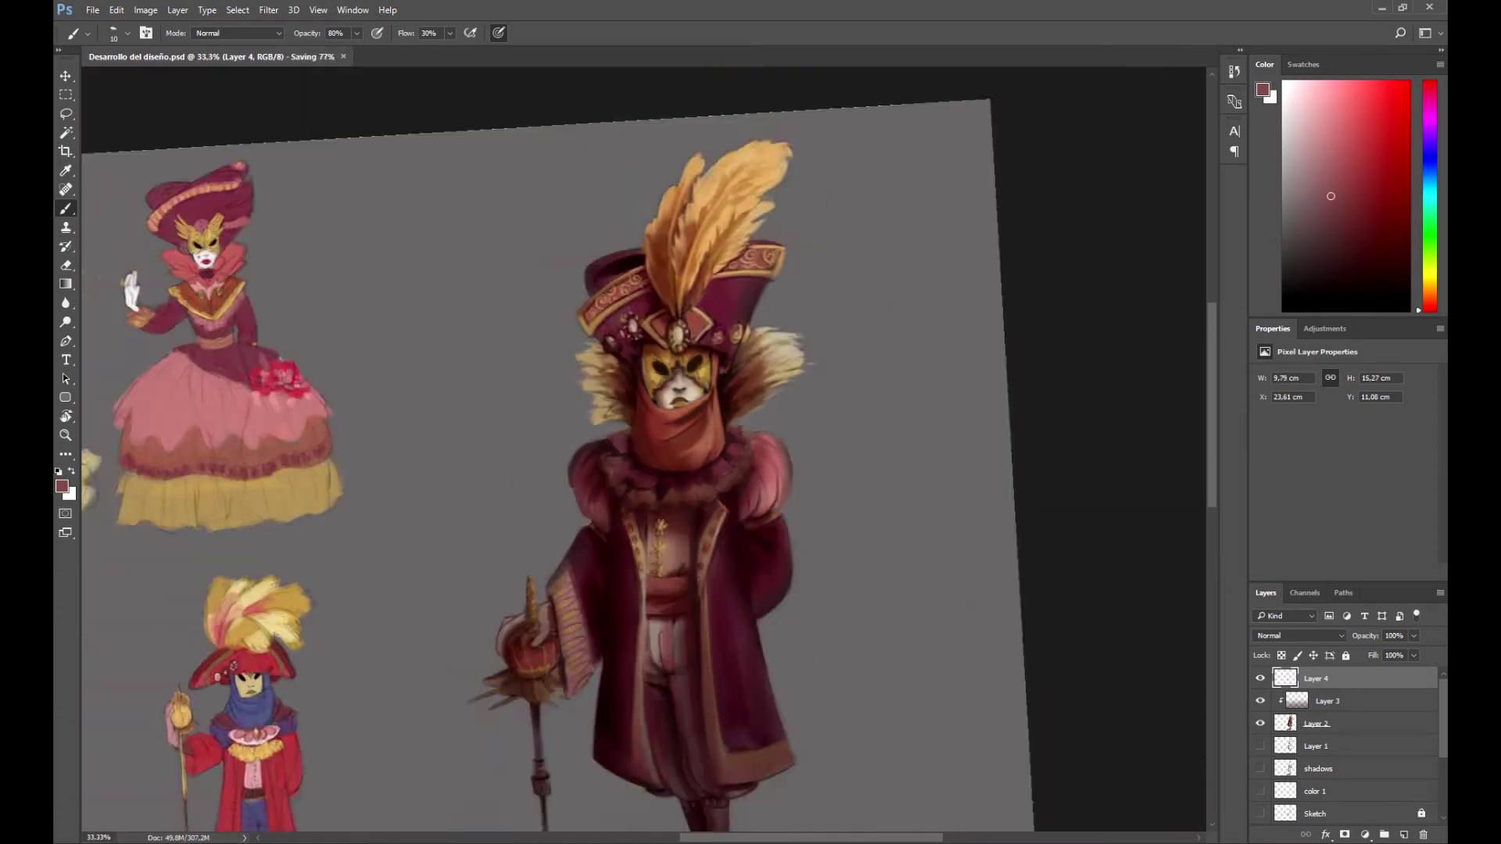
{"action": "key", "text": "r"}
{"action": "left_click_drag", "start_coordinate": [804, 427], "coordinate": [804, 437]}
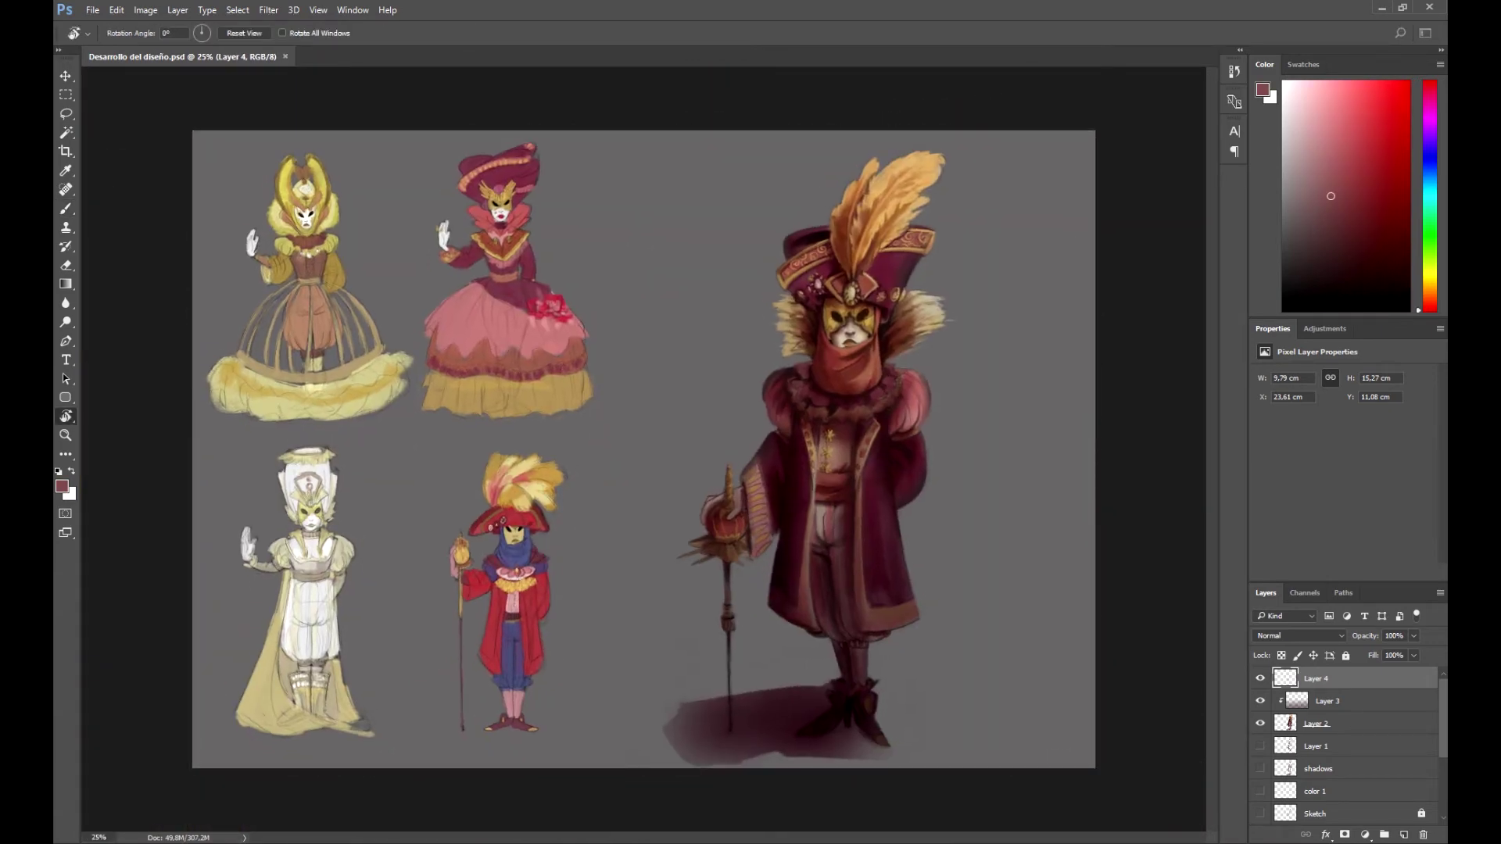
- Paint the upper stripes of the wide sleeve cuff above the cane in gold with the 25 px brush
{"action": "key", "text": "ctrl+plus"}
{"action": "key", "text": "ctrl+plus"}
{"action": "mouse_move", "coordinate": [867, 513]}
{"action": "left_mouse_down"}
{"action": "mouse_move", "coordinate": [567, 517]}
{"action": "mouse_move", "coordinate": [580, 511]}
{"action": "mouse_move", "coordinate": [585, 549]}
{"action": "mouse_move", "coordinate": [568, 500]}
{"action": "left_mouse_up"}
{"action": "key", "text": "b"}
{"action": "left_click", "coordinate": [569, 533], "text": "alt"}
{"action": "left_click", "coordinate": [570, 567], "text": "alt"}
{"action": "left_click", "coordinate": [574, 575], "text": "alt"}
{"action": "key", "text": "r"}
{"action": "left_click_drag", "start_coordinate": [563, 508], "coordinate": [767, 592]}
{"action": "left_click_drag", "start_coordinate": [788, 569], "coordinate": [786, 599]}
{"action": "left_click_drag", "start_coordinate": [807, 571], "coordinate": [804, 597]}
{"action": "key", "text": "Escape"}
{"action": "key", "text": "ctrl+minus"}
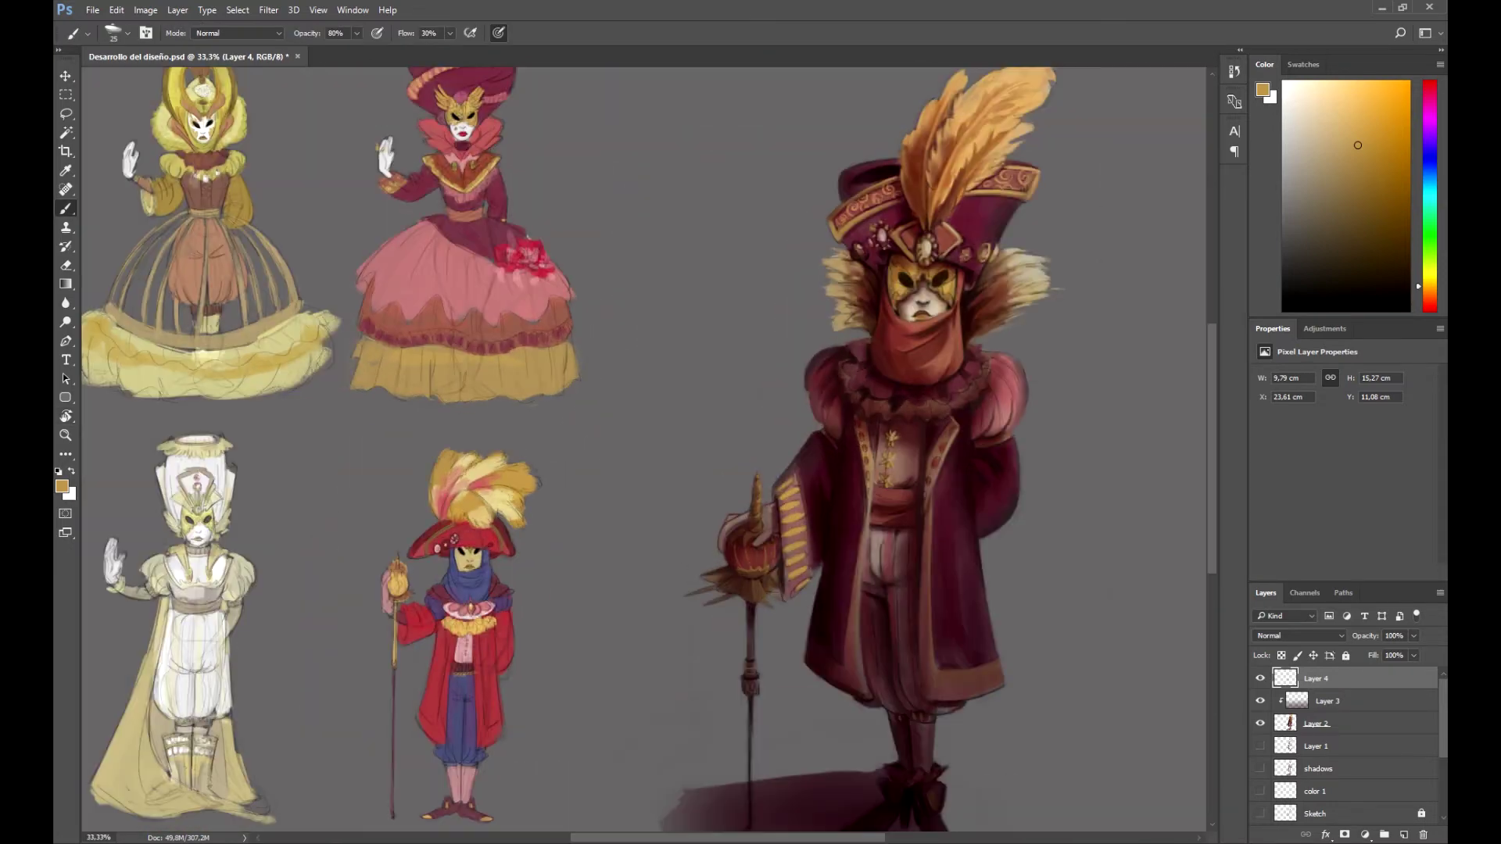
- Define the cuff's stripes and edges with a smaller brush, using a darker gold and sampled dark red and brown tones
{"action": "key", "text": "ctrl+plus"}
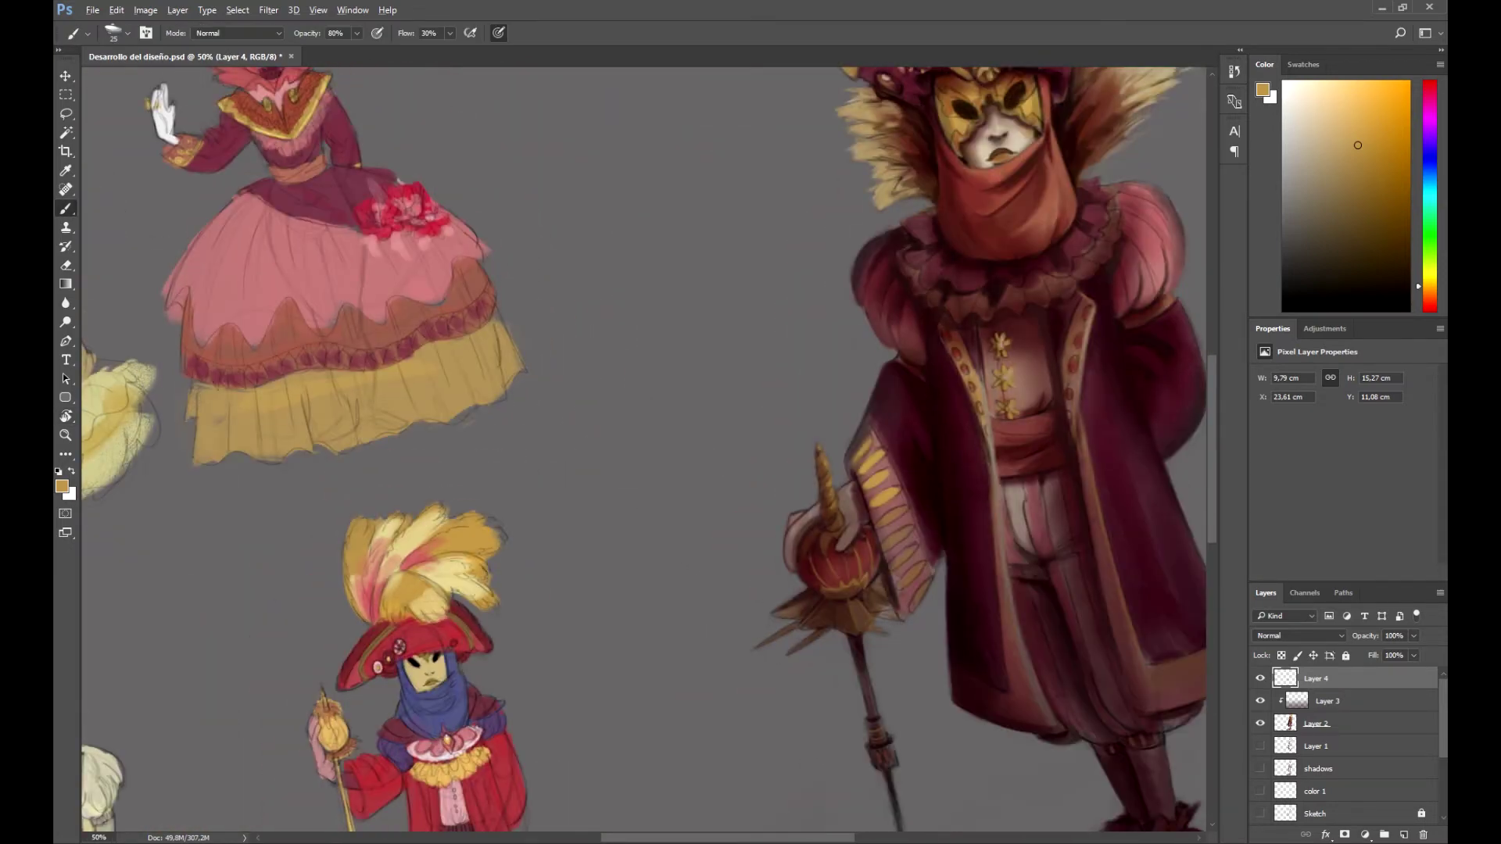
{"action": "left_click_drag", "start_coordinate": [1359, 147], "coordinate": [1355, 160]}
{"action": "key", "text": "bracketleft"}
{"action": "key", "text": "bracketleft"}
{"action": "key", "text": "bracketleft"}
{"action": "left_click", "coordinate": [889, 496], "text": "alt"}
{"action": "left_click", "coordinate": [1134, 469], "text": "alt"}
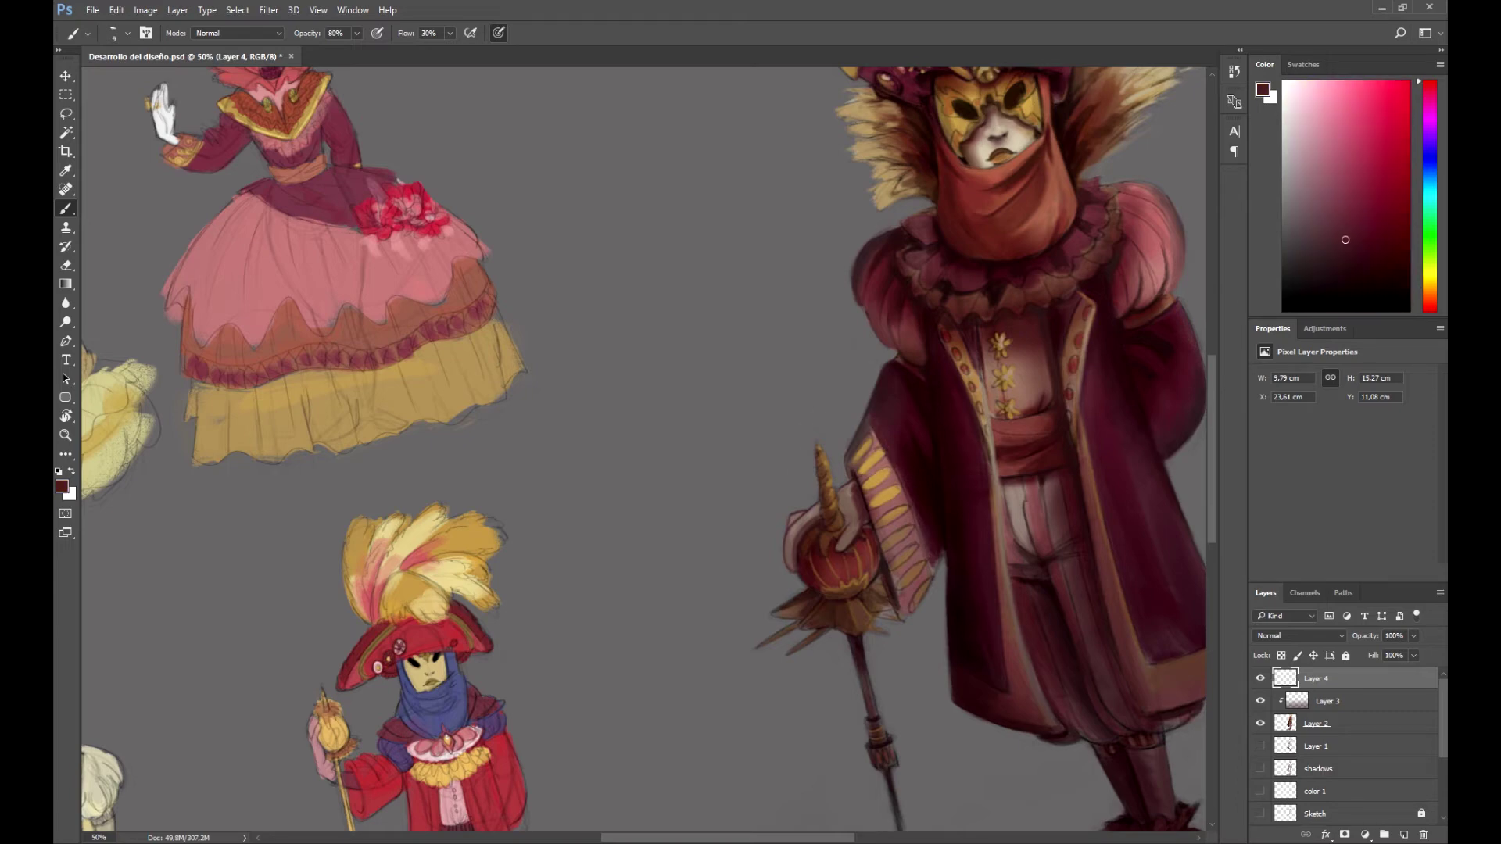
{"action": "left_click", "coordinate": [857, 475], "text": "alt"}
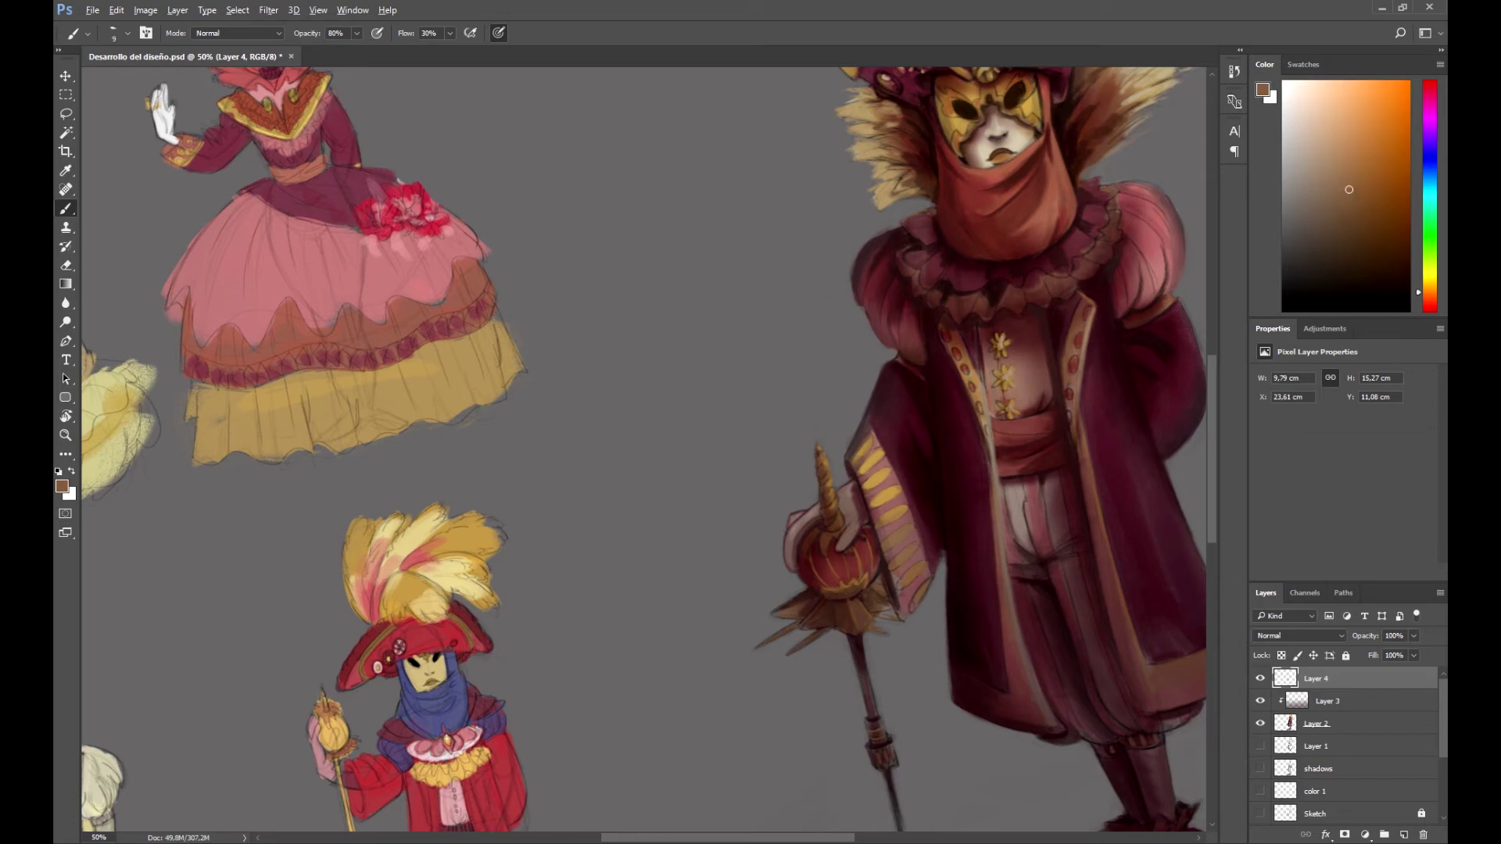
- Finish the lower stripes of the sleeve cuff with sampled brownish golds and reset the canvas rotation to 0°
{"action": "left_click", "coordinate": [904, 576], "text": "alt"}
{"action": "left_click", "coordinate": [905, 583], "text": "alt"}
{"action": "left_click", "coordinate": [903, 587], "text": "alt"}
{"action": "key", "text": "ctrl+minus"}
{"action": "key", "text": "r"}
{"action": "left_click_drag", "start_coordinate": [751, 391], "coordinate": [704, 360]}
{"action": "key", "text": "ctrl+minus"}
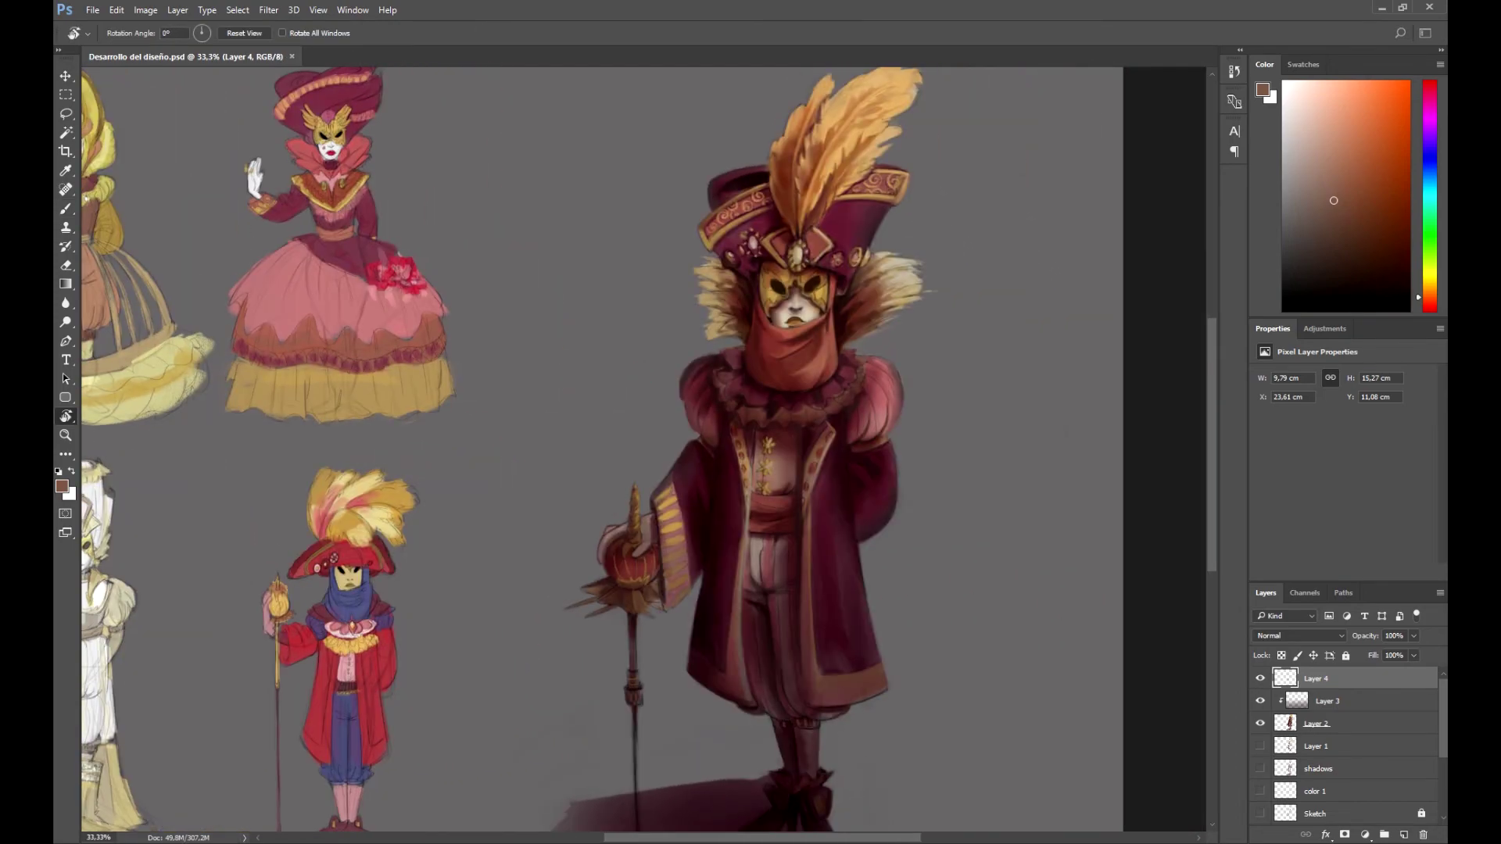